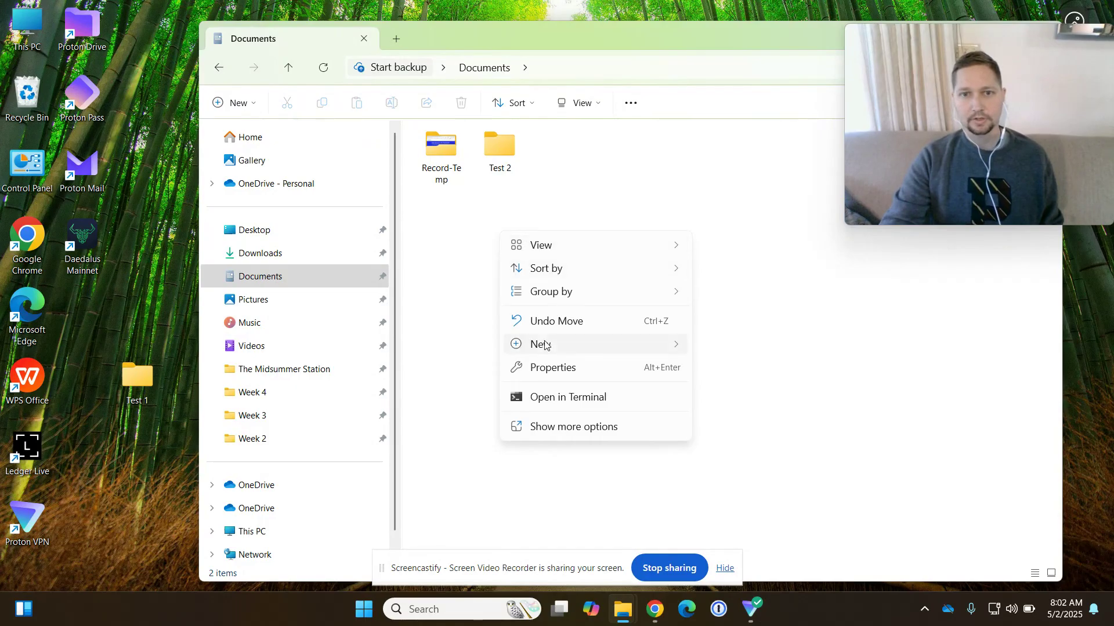
- Create a new folder named Test 1 in the Documents folder
mouse_move(542, 345)
left_click(711, 348)
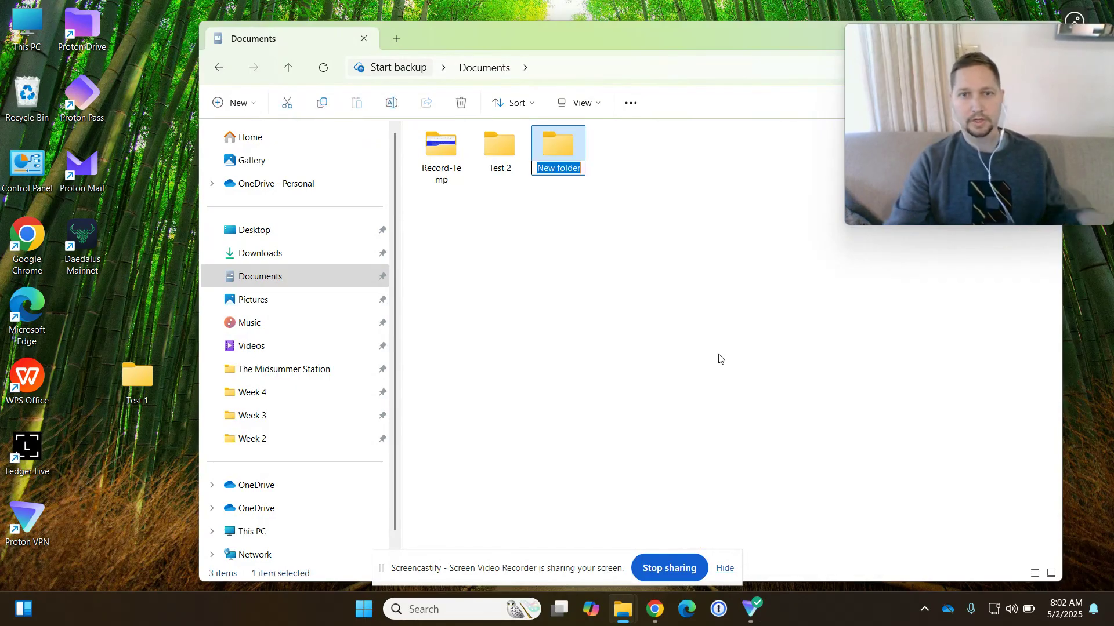
type("Test 1")
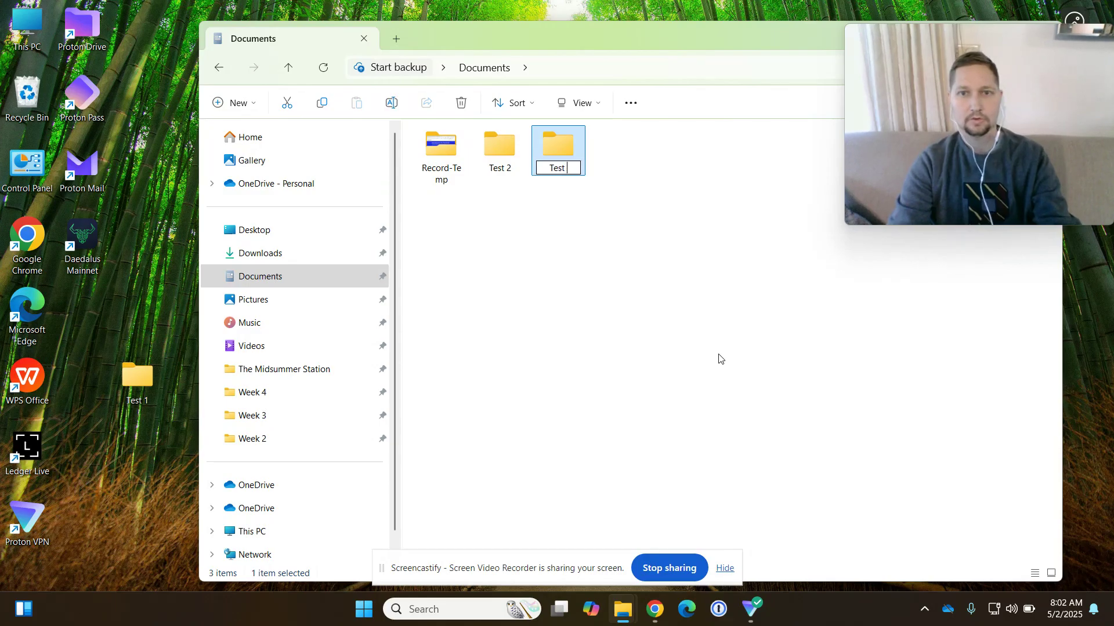
key("Return")
left_click(604, 398)
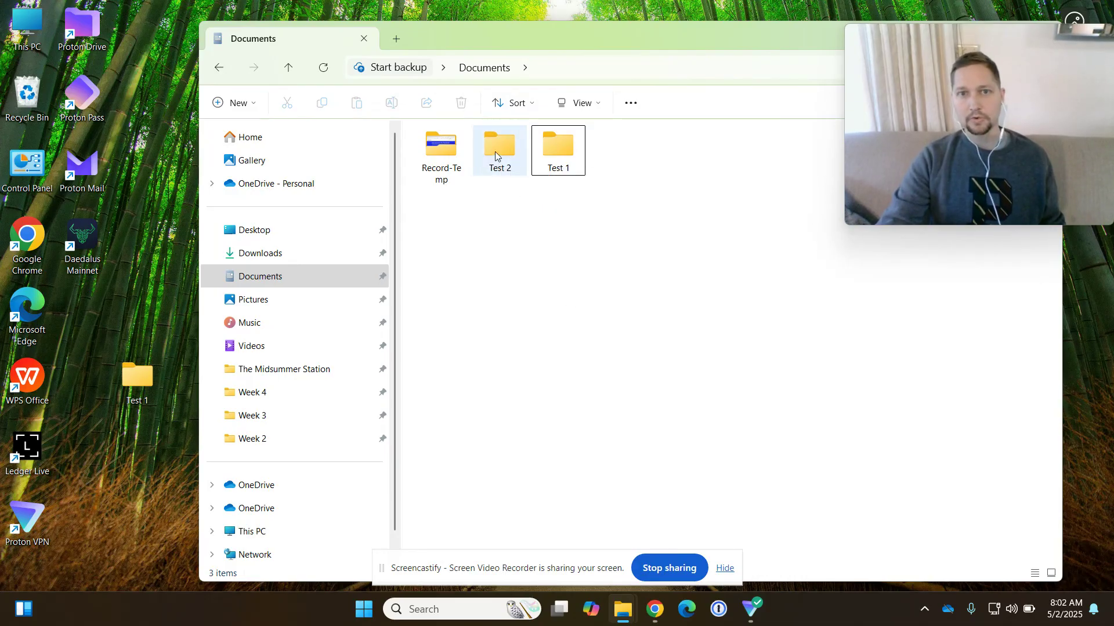
- Move the Test 2 folder into Test 1, check the contents of Test 1 and return to Documents
left_click_drag(495, 151, 558, 165)
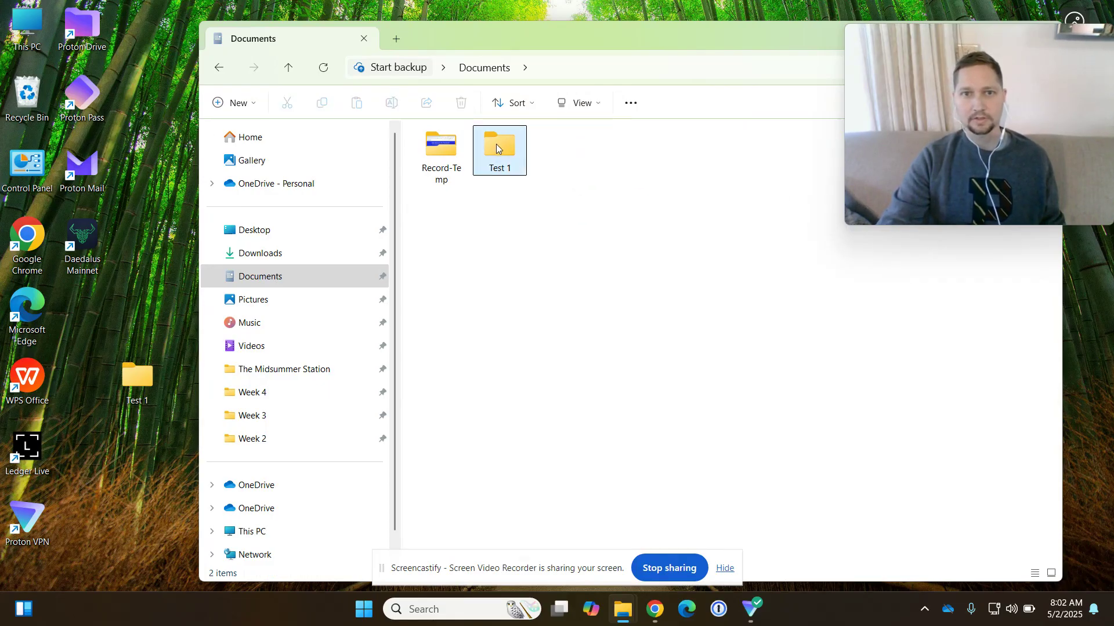
double_click(499, 150)
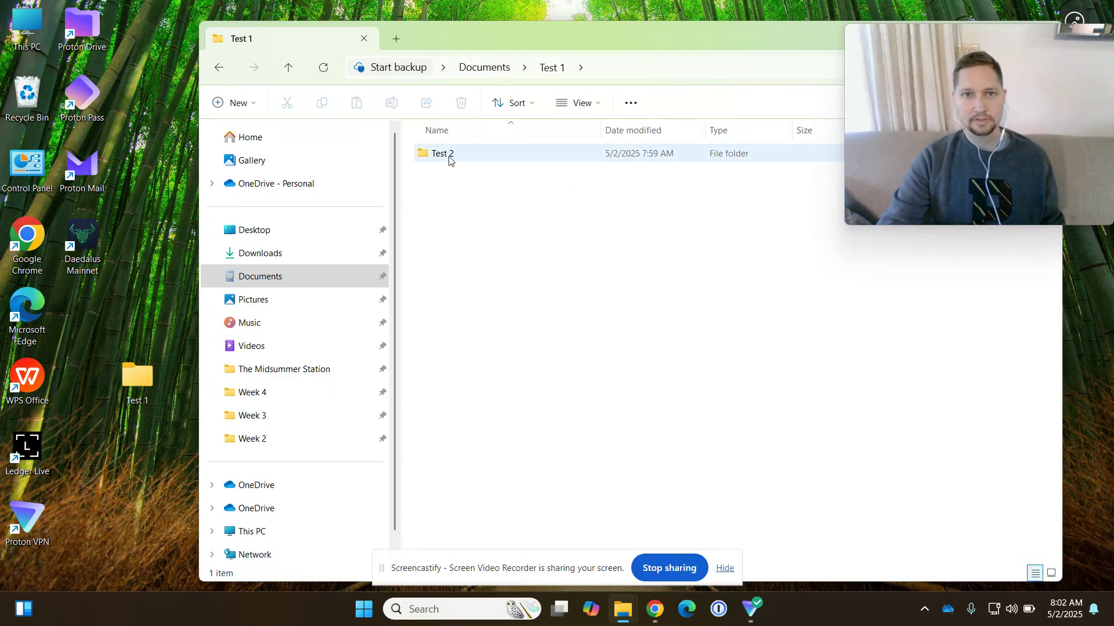
left_click(219, 68)
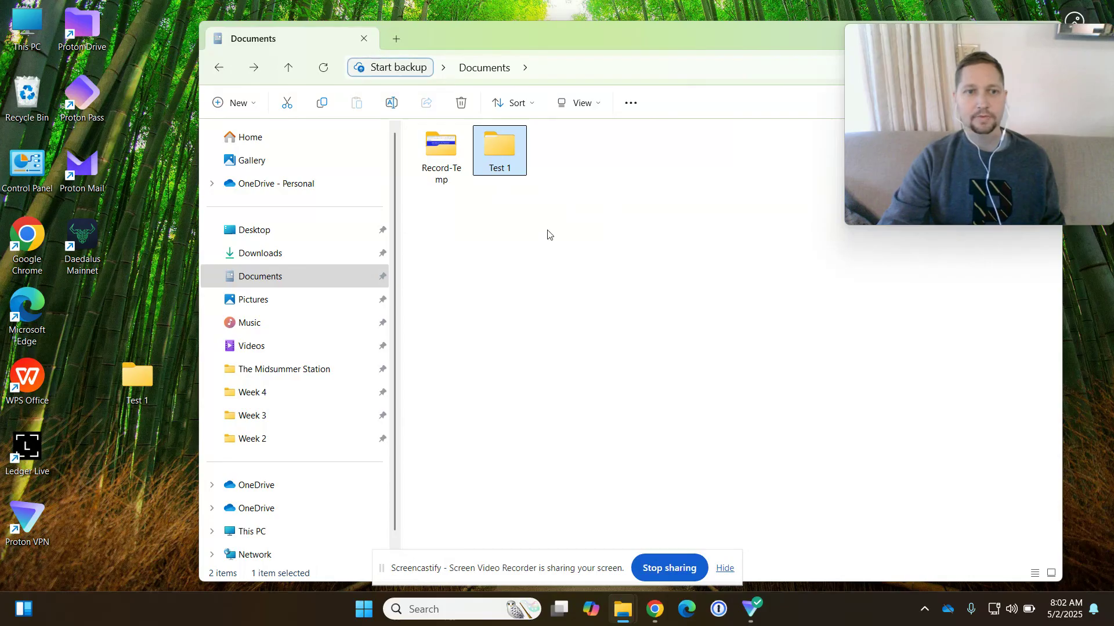
left_click(561, 265)
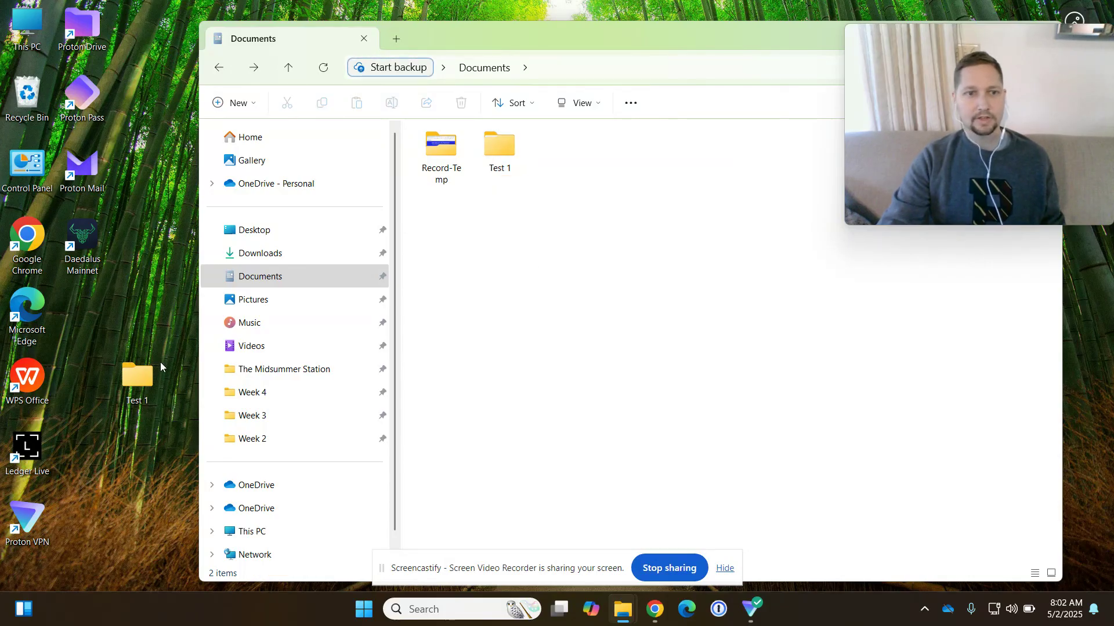
- Move the Test 1 folder from the desktop into Documents and check the contents of Test 1
left_click_drag(137, 385, 666, 230)
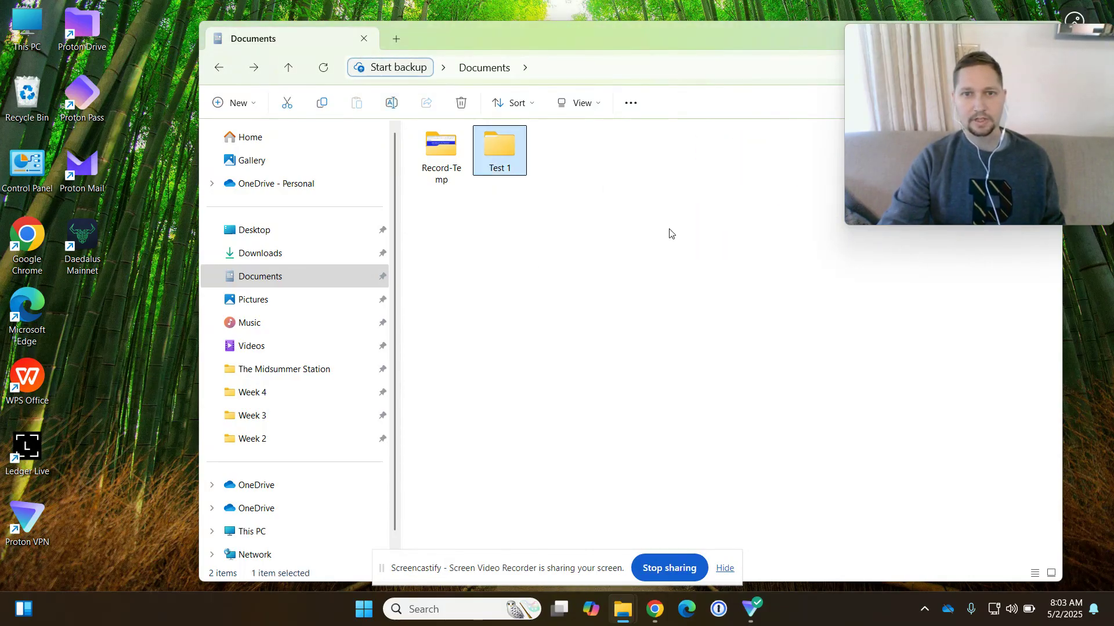
double_click(505, 145)
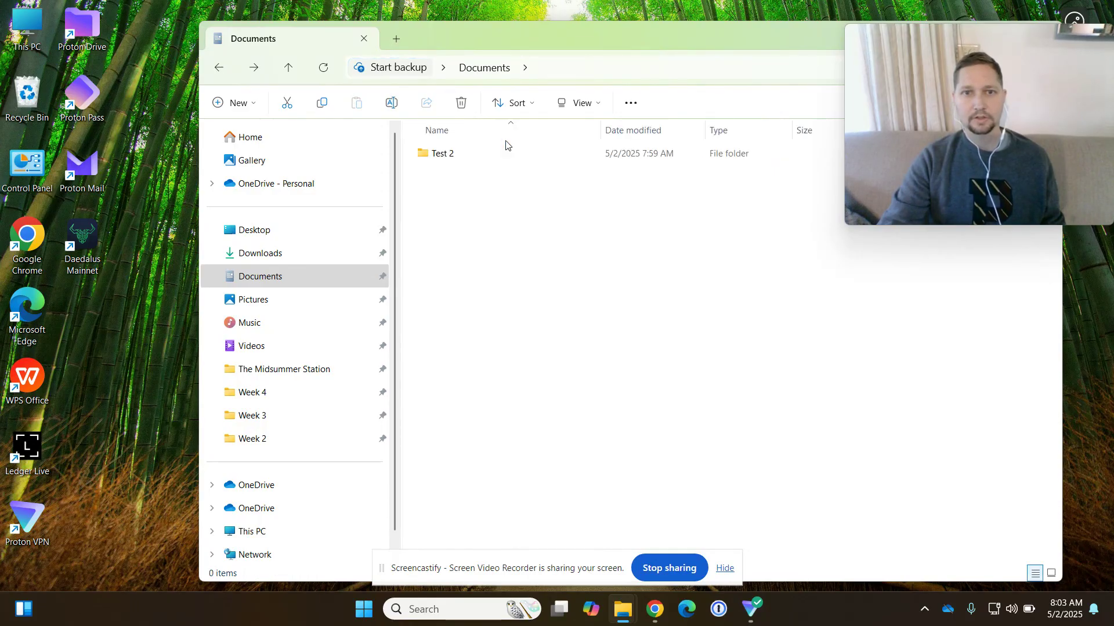
left_click(220, 66)
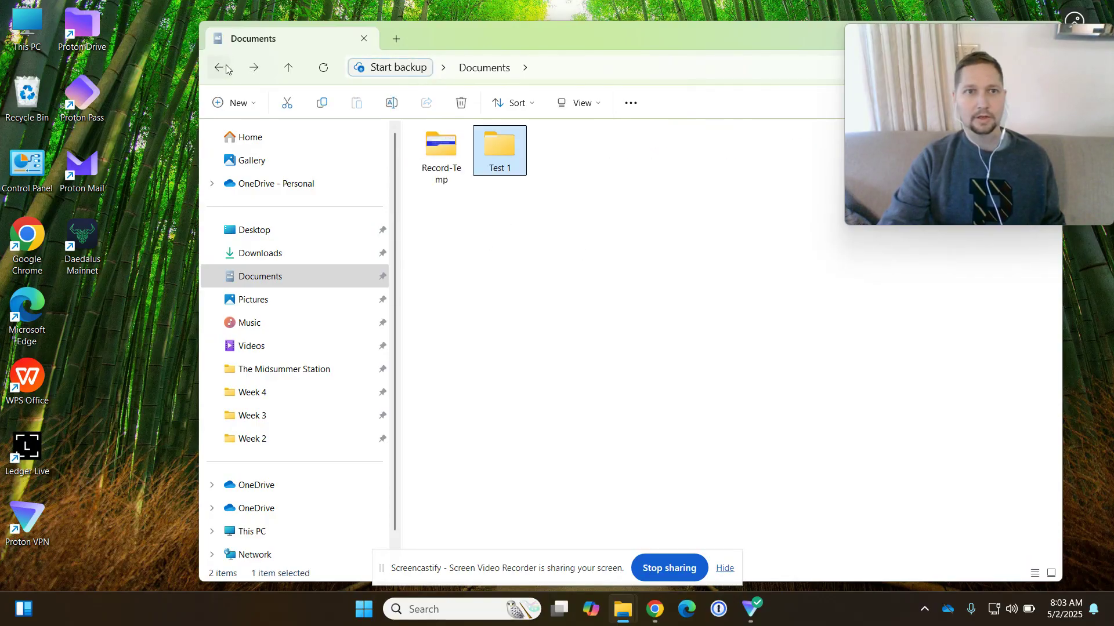
left_click(221, 65)
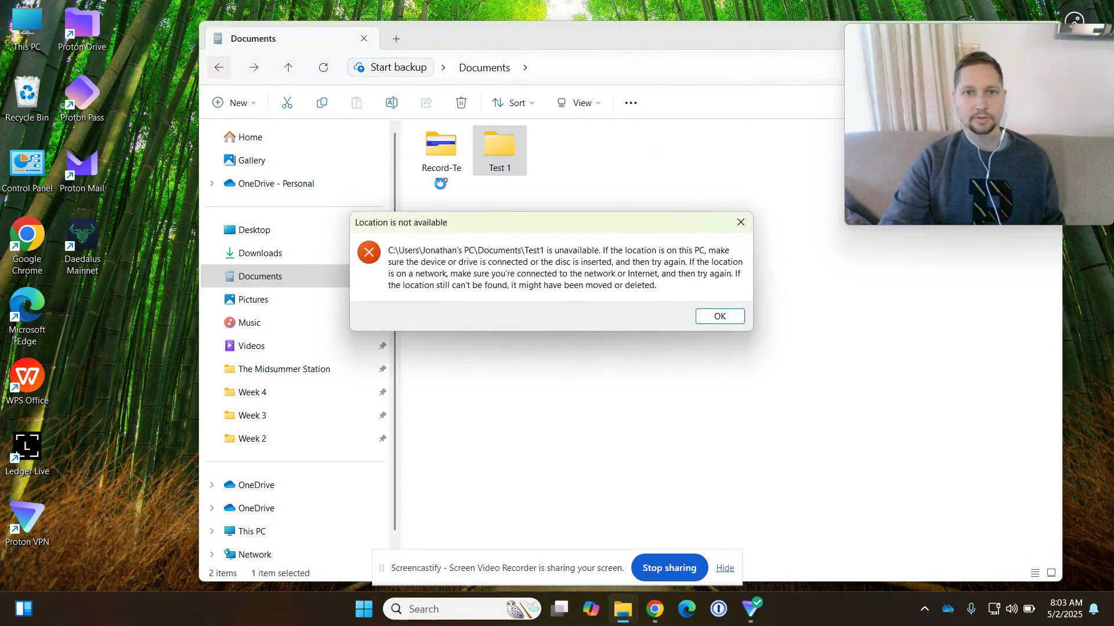
left_click(725, 317)
- Create a new folder named Test 3 in the Documents folder
left_click(522, 229)
right_click(519, 225)
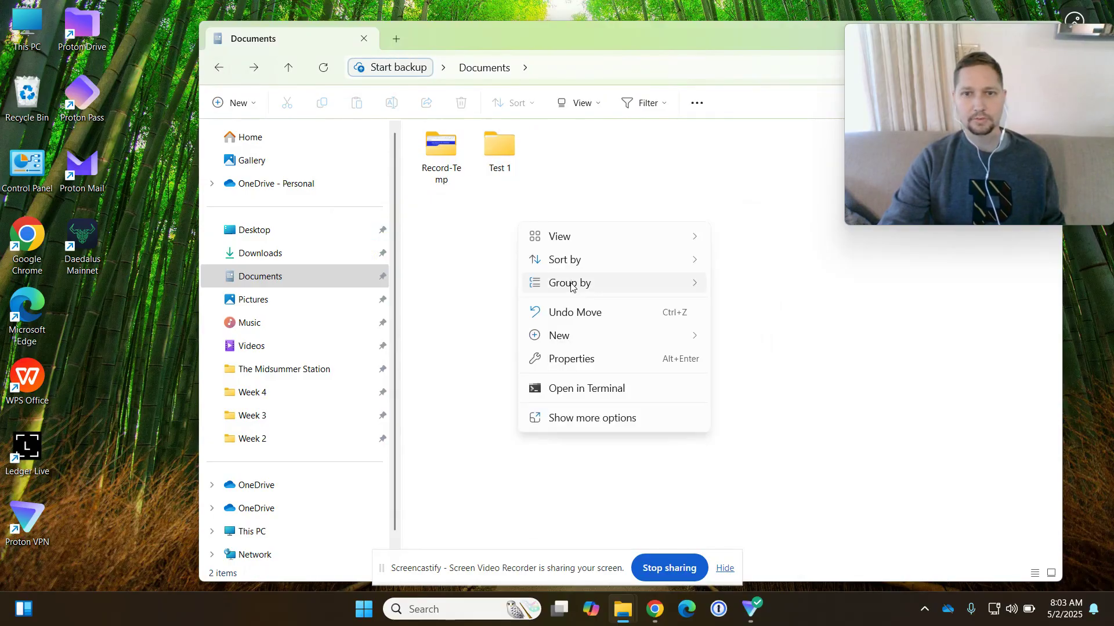
mouse_move(584, 337)
left_click(761, 342)
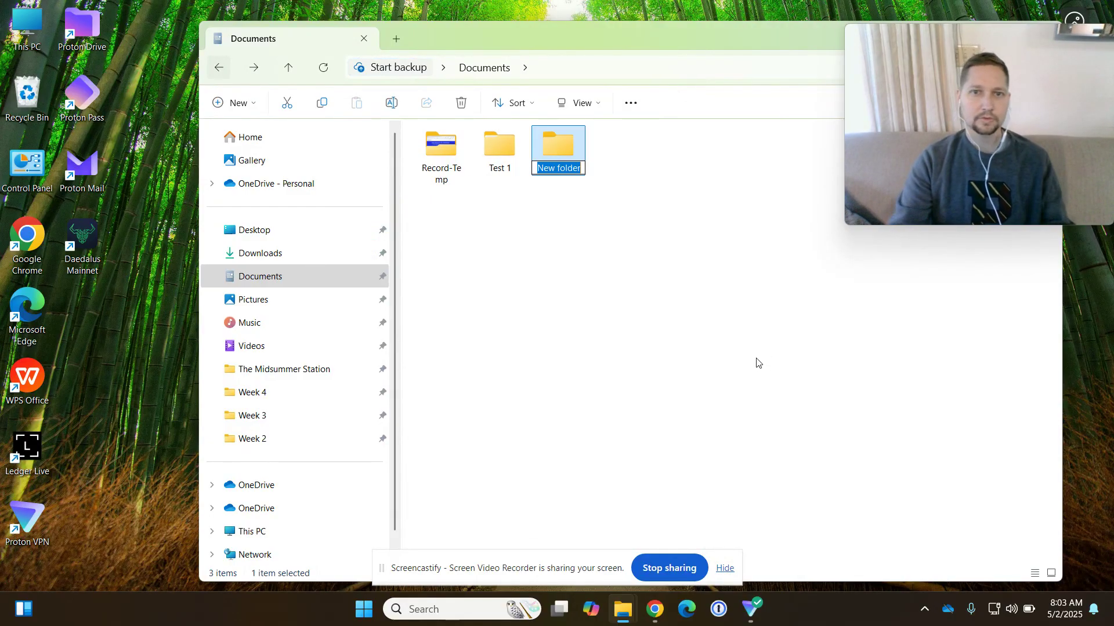
type("Test ")
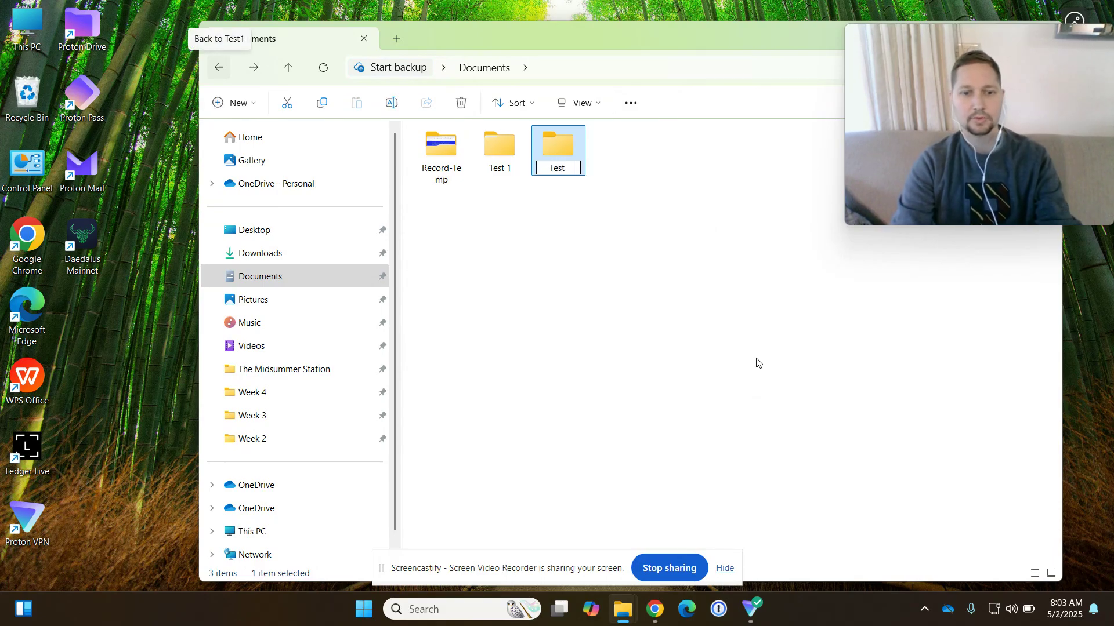
type("3")
key("Return")
left_click(567, 287)
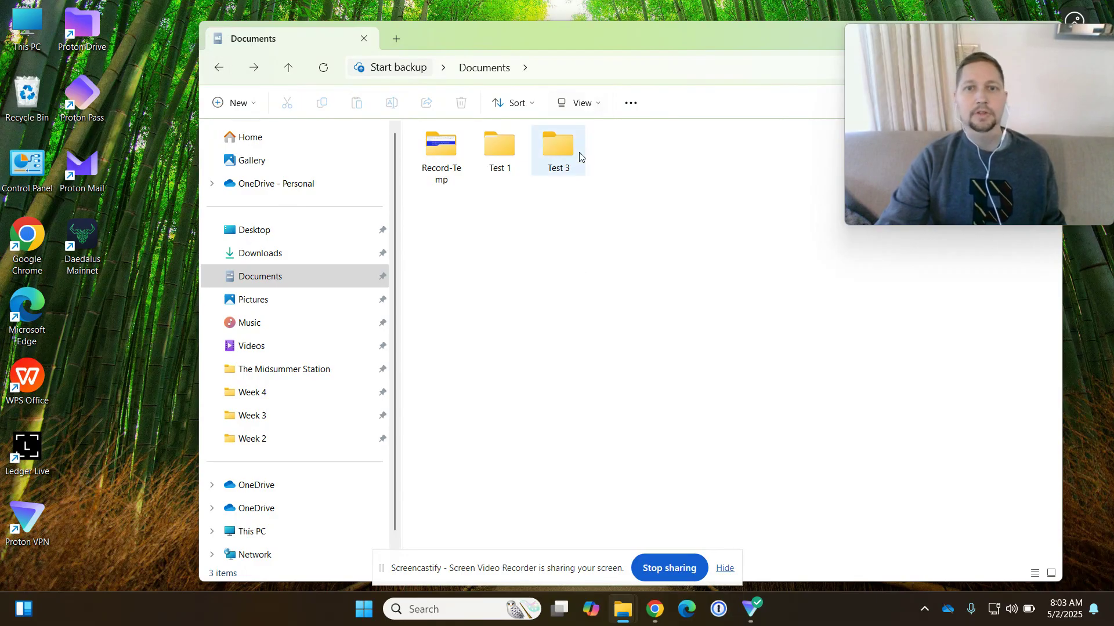
- Move the Test 3 folder from Documents to the desktop and back into Documents
left_click(550, 145)
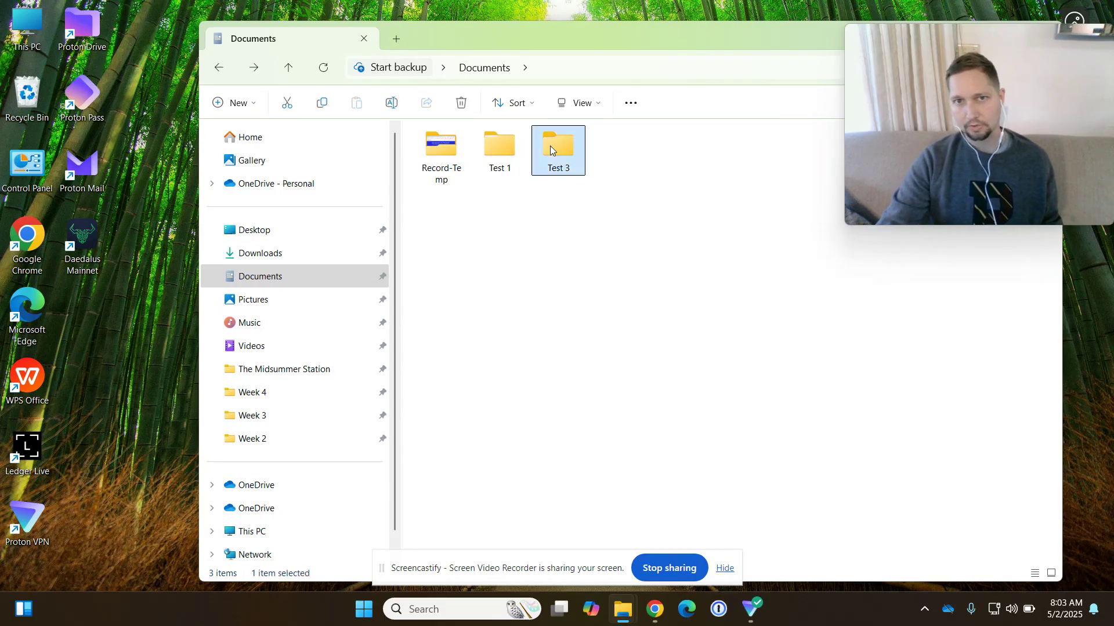
left_click_drag(550, 145, 129, 375)
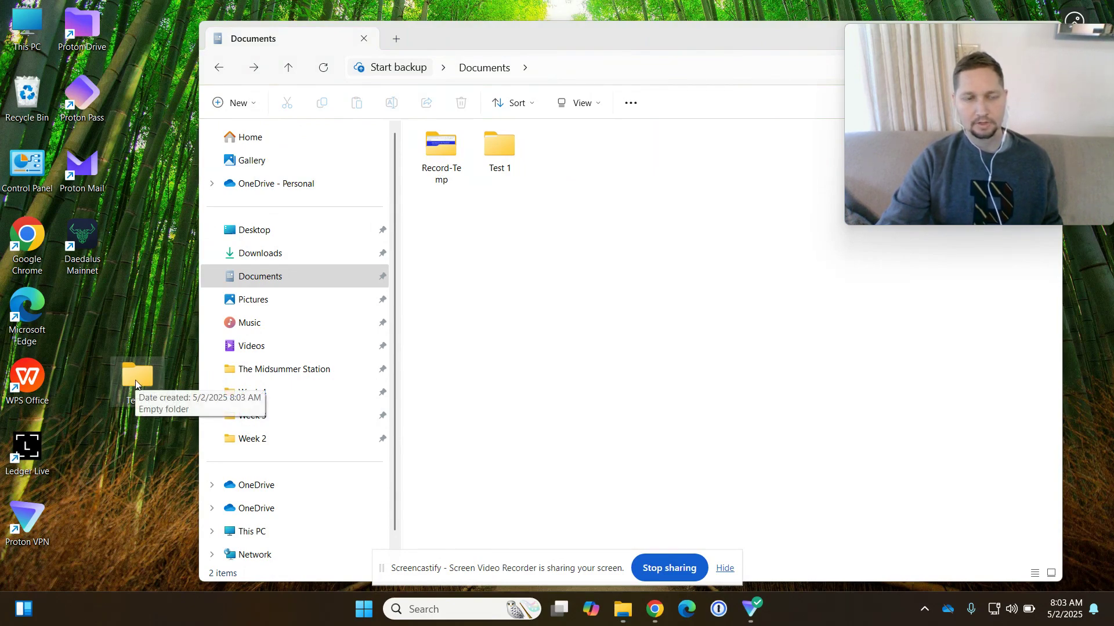
left_click_drag(135, 384, 580, 217)
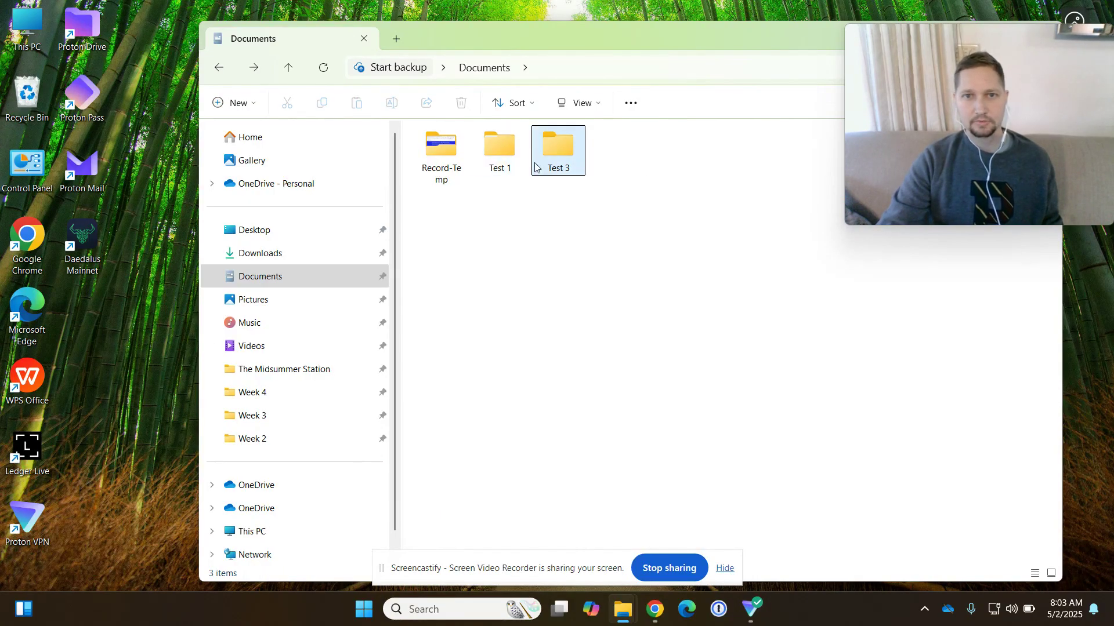
- Delete the Test 3 folder from Documents
left_click(561, 151)
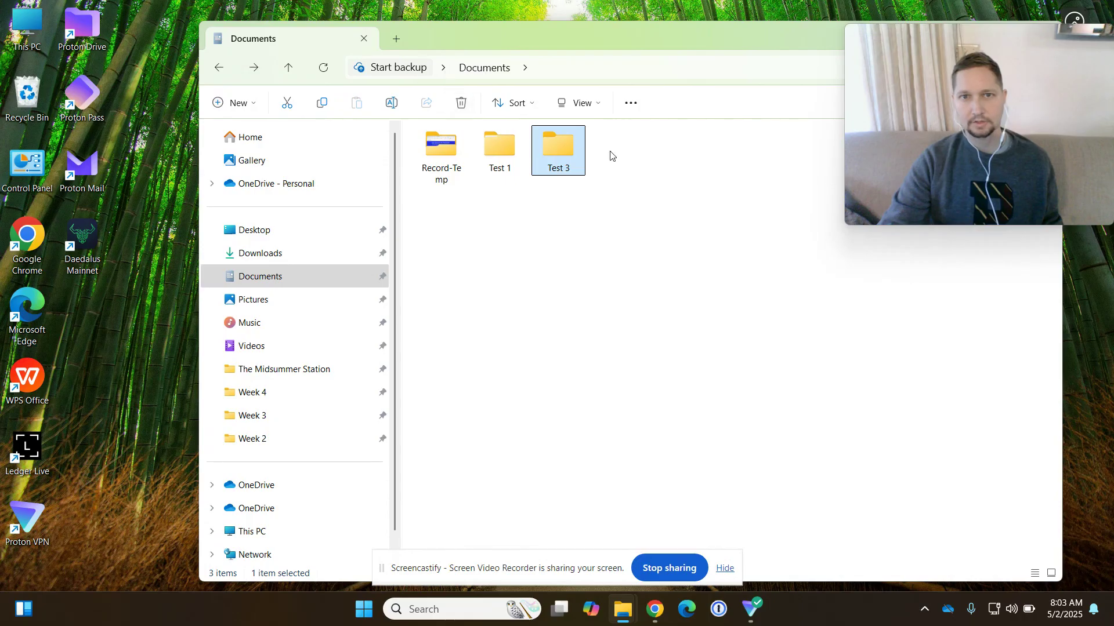
right_click(566, 158)
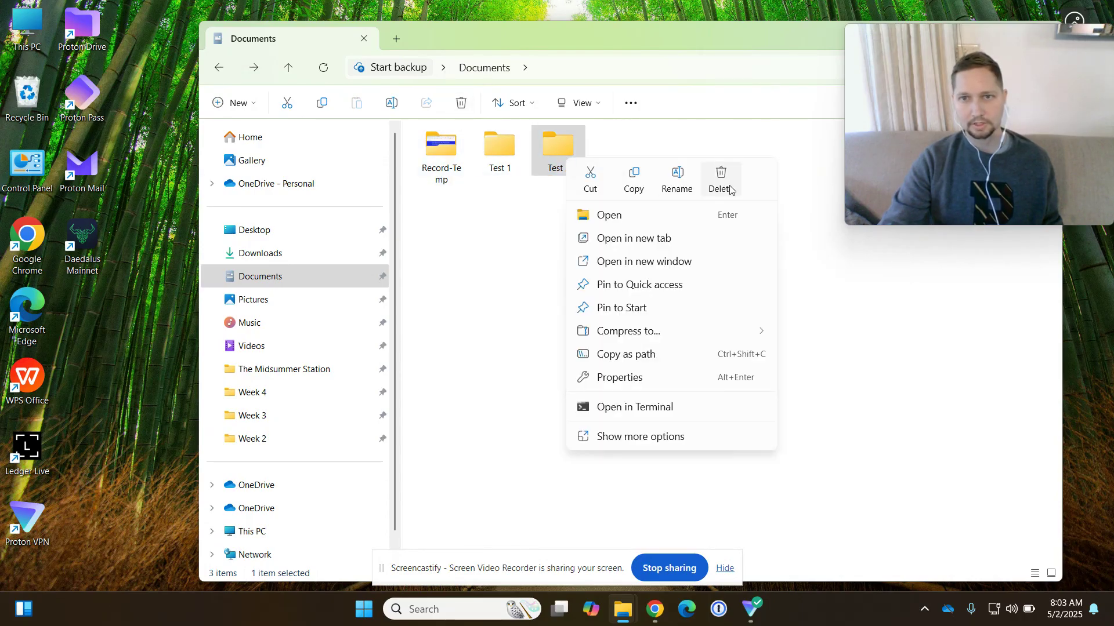
left_click(736, 140)
left_click(555, 159)
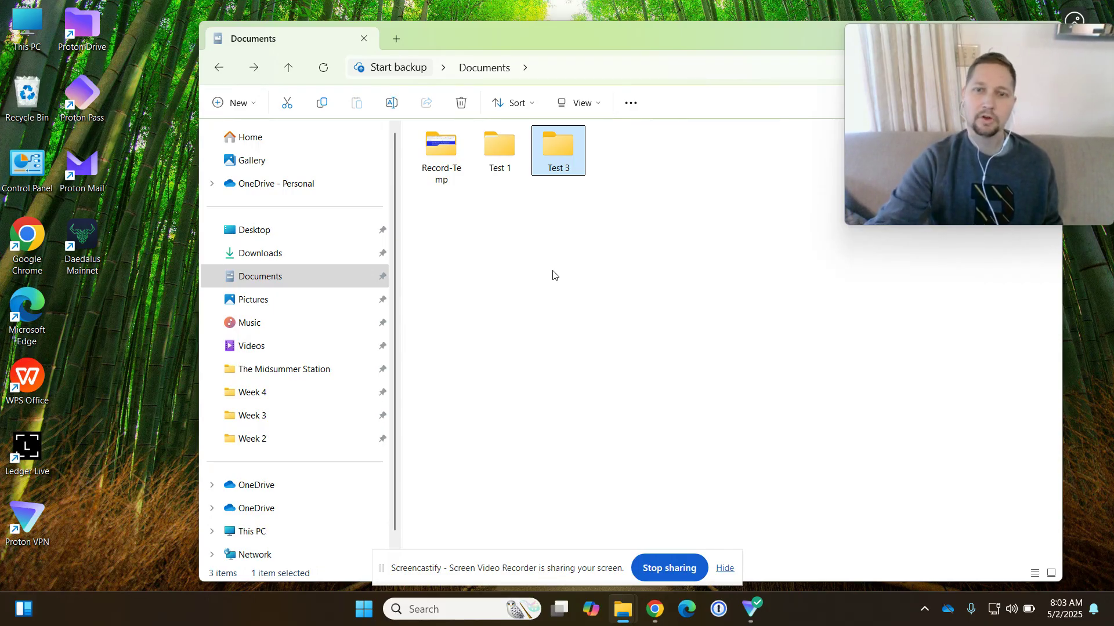
key("Delete")
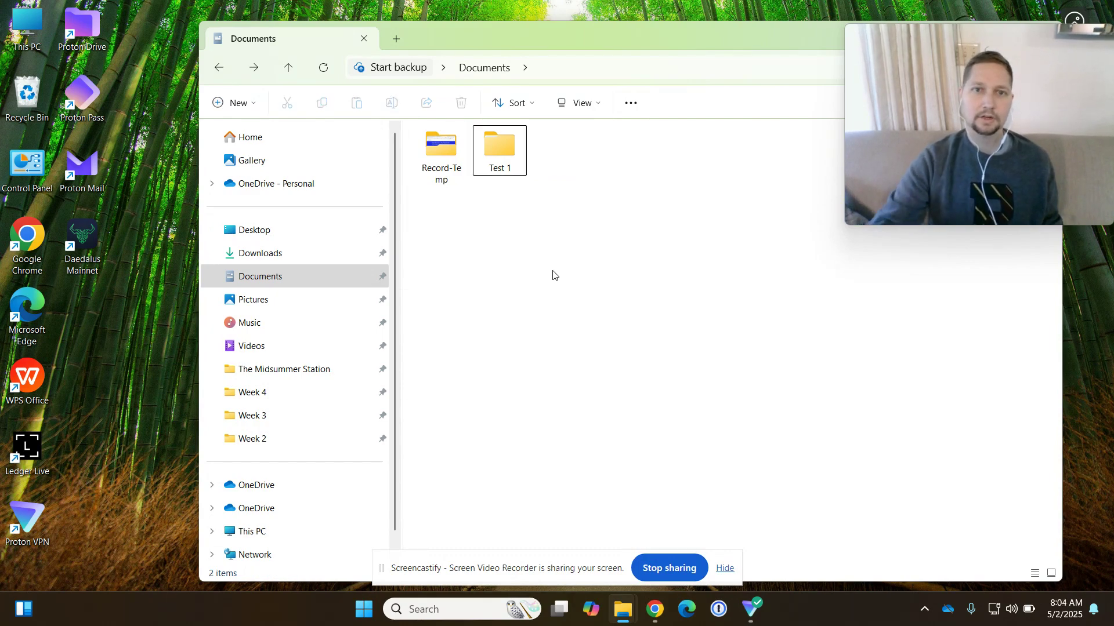
- Restore the deleted Test 3 folder from the Recycle Bin into Documents and minimize the Recycle Bin window
double_click(27, 96)
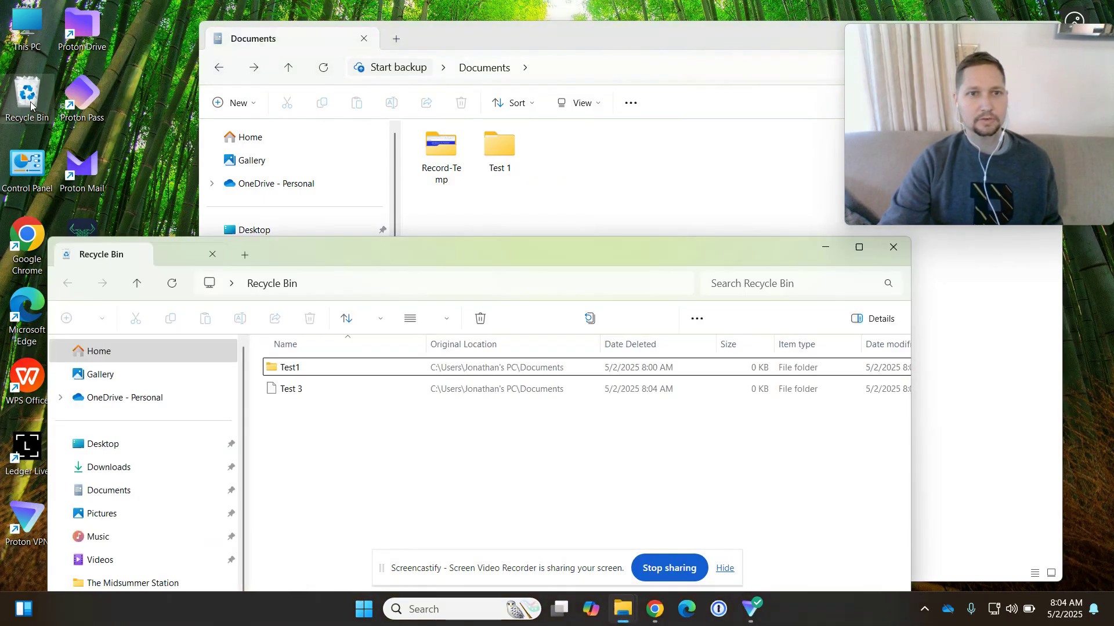
left_click(314, 392)
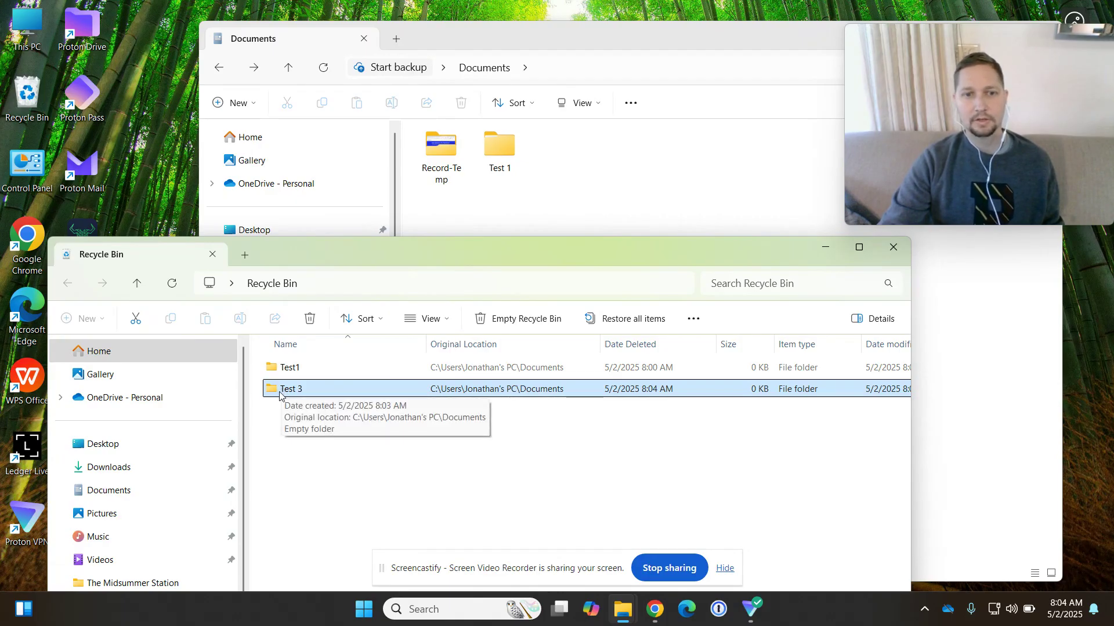
left_click_drag(279, 395, 666, 205)
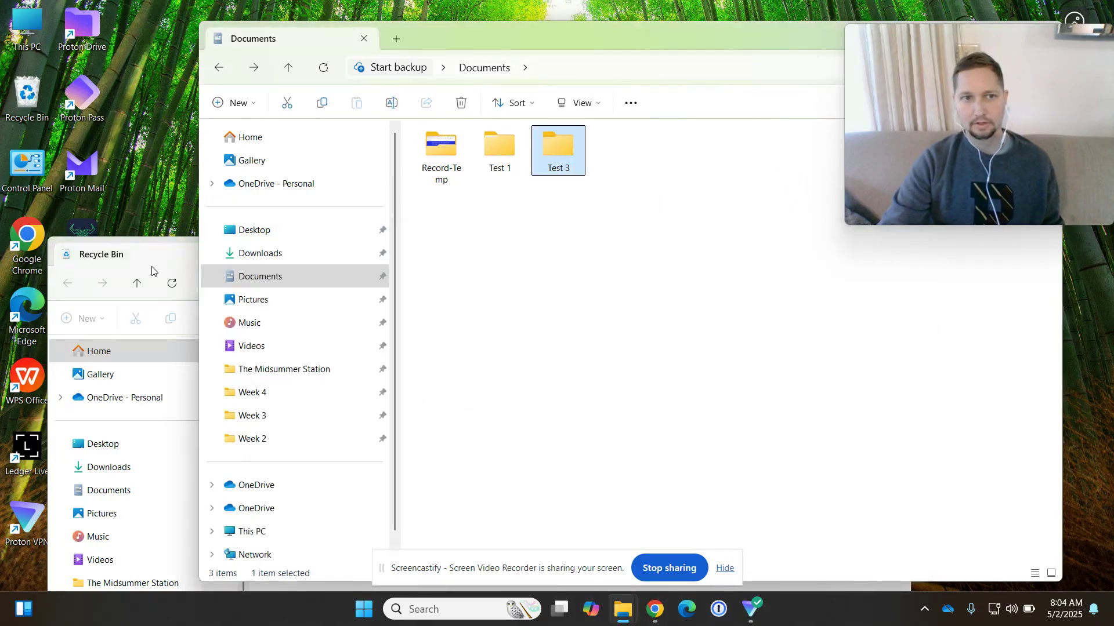
left_click(169, 251)
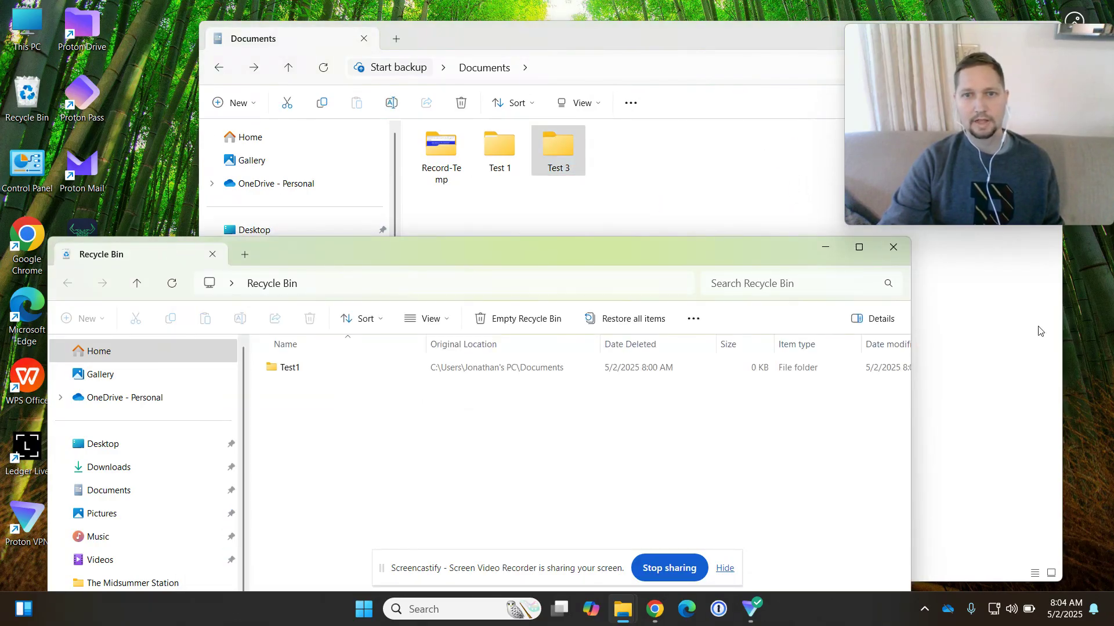
left_click(825, 247)
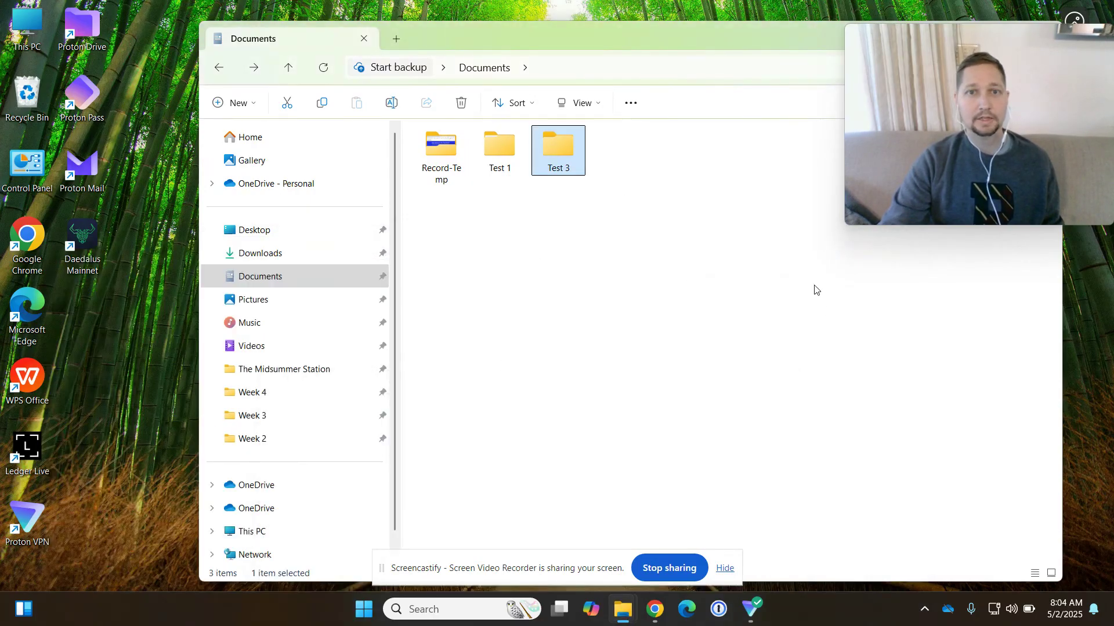
- Move the Test 2 folder out of Test 1 into its parent folder, Documents, and return to Documents
double_click(505, 153)
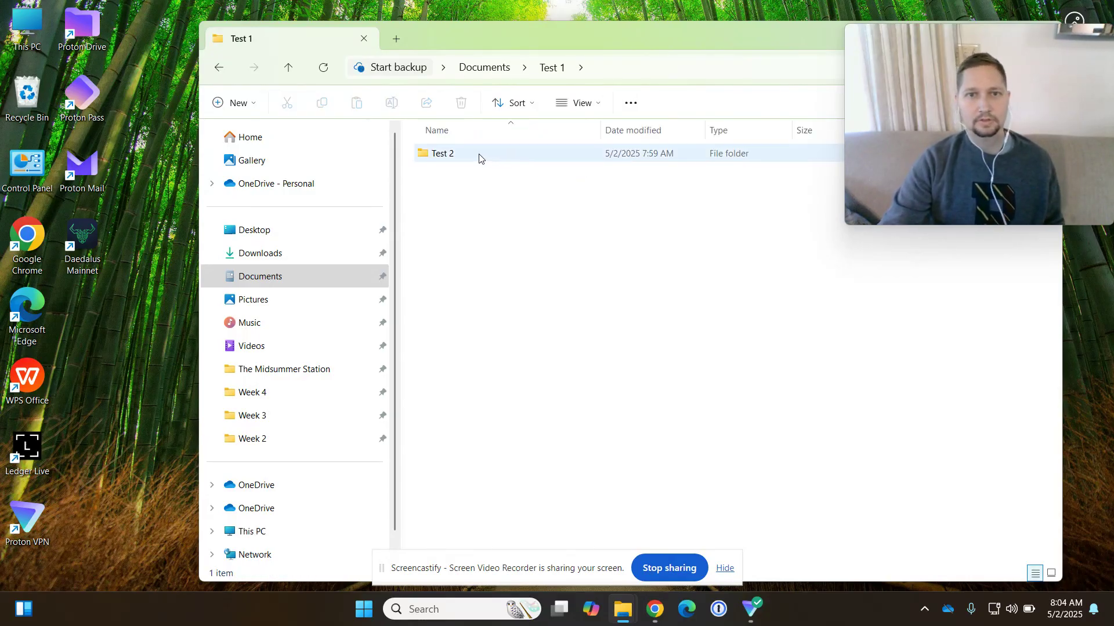
left_click(479, 157)
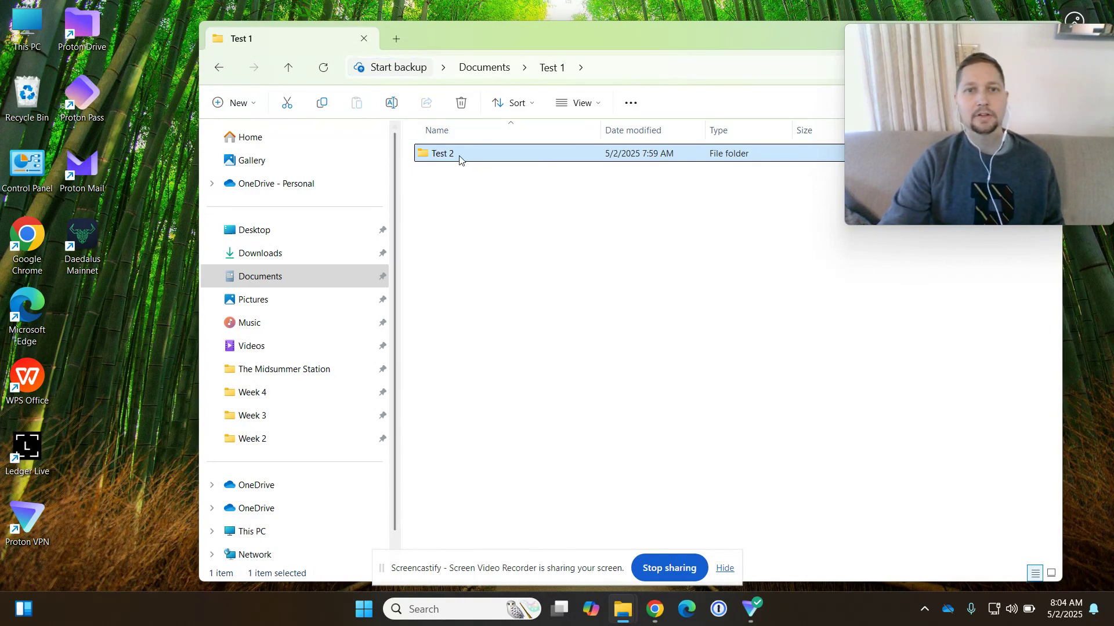
left_click_drag(459, 160, 485, 69)
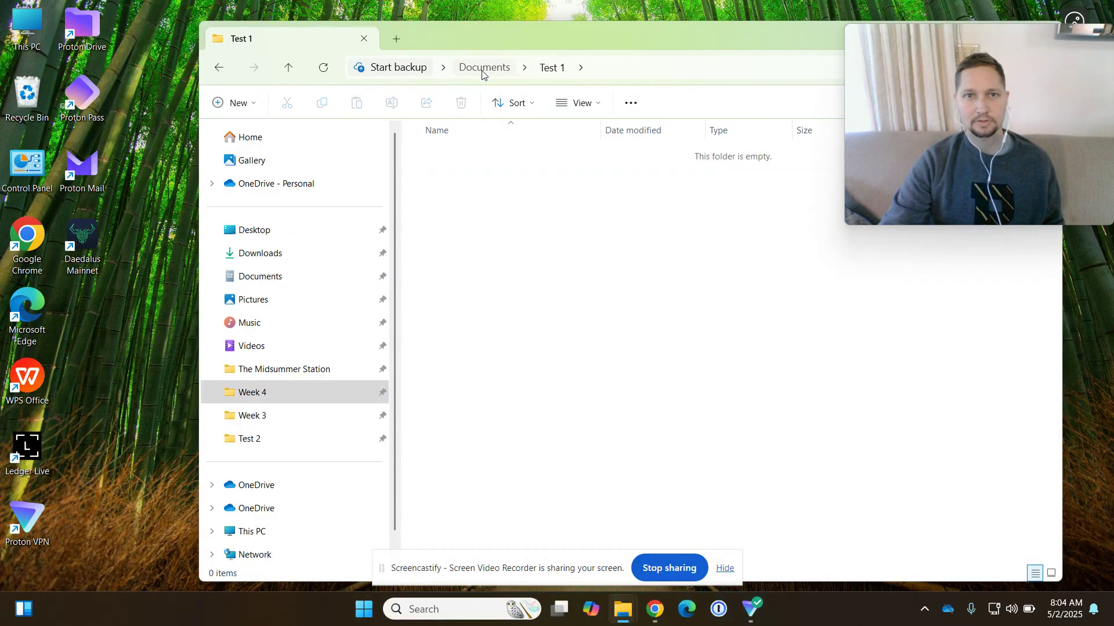
left_click(484, 67)
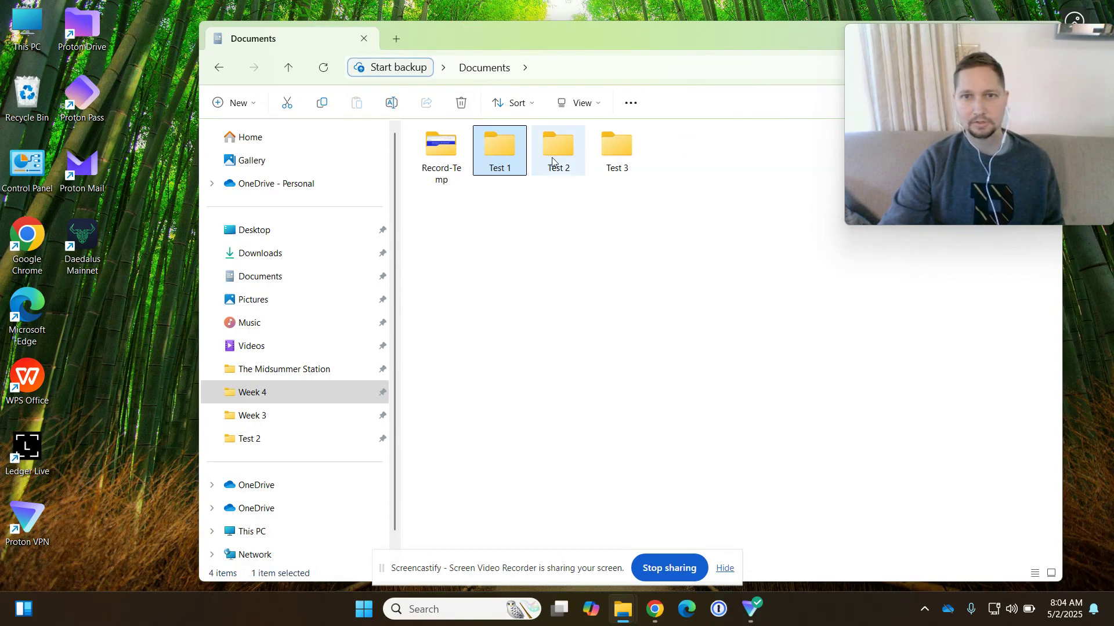
left_click(562, 313)
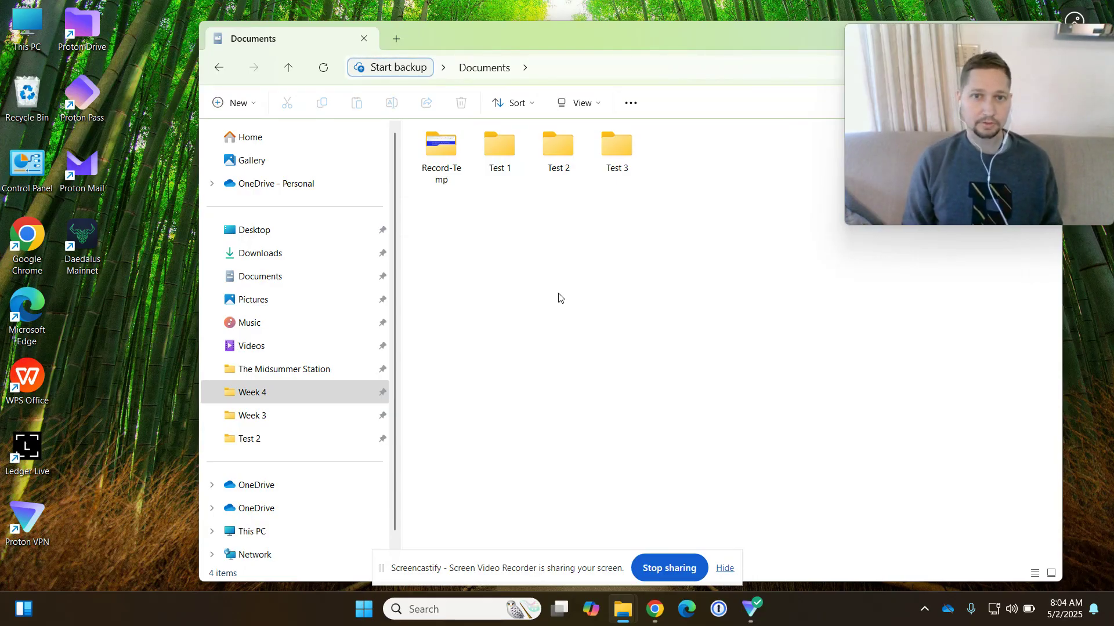
right_click(562, 246)
mouse_move(657, 372)
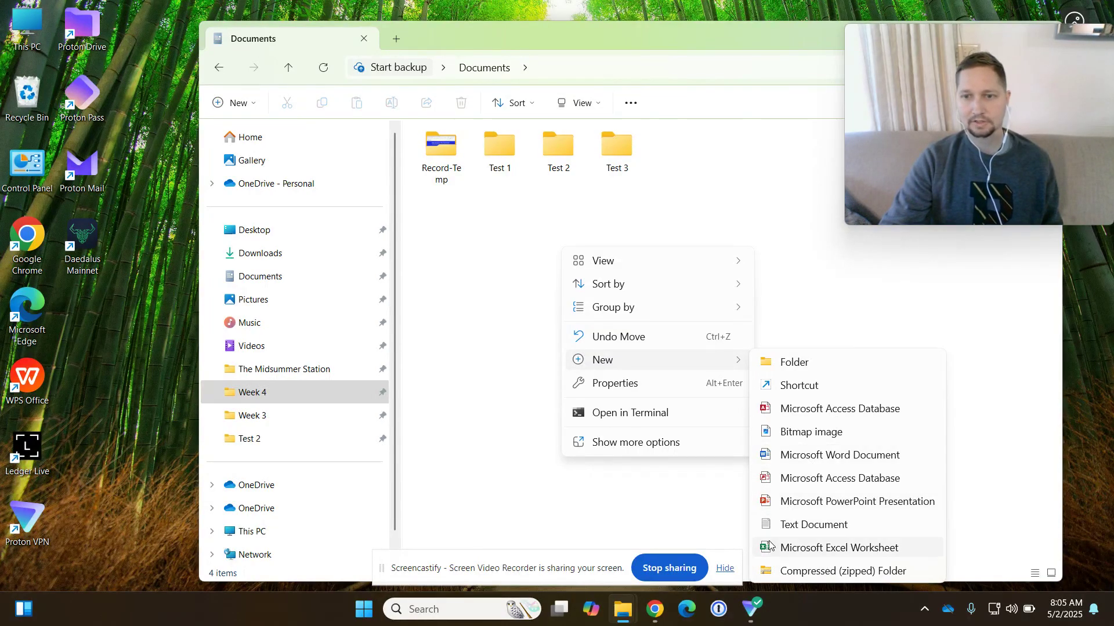
left_click(503, 464)
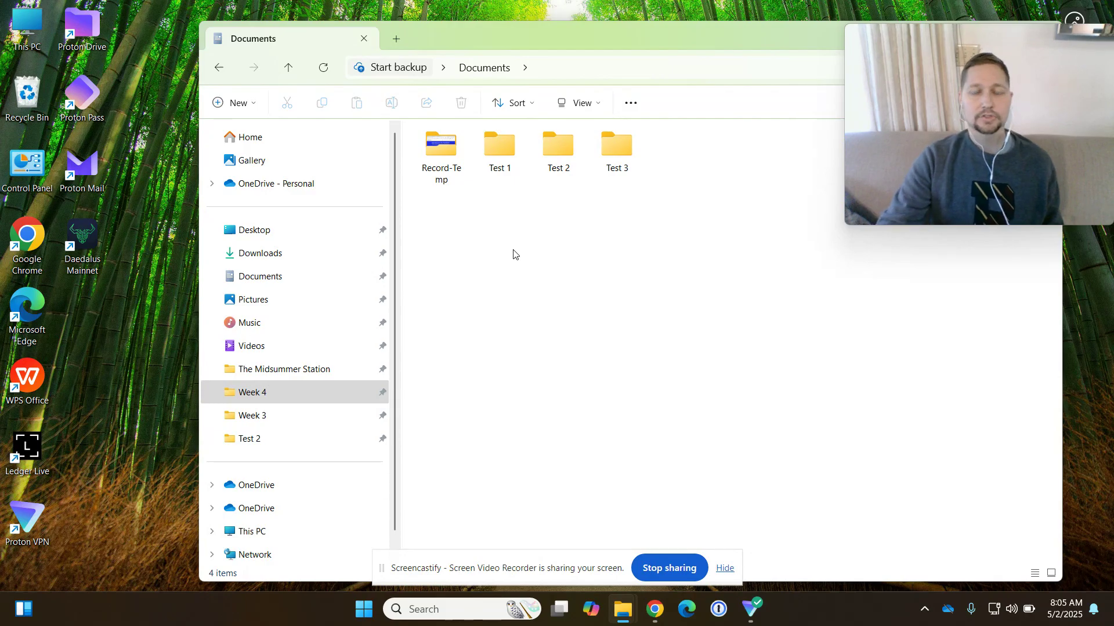
- Create a new text document in the Documents folder and name it TestFile
right_click(499, 213)
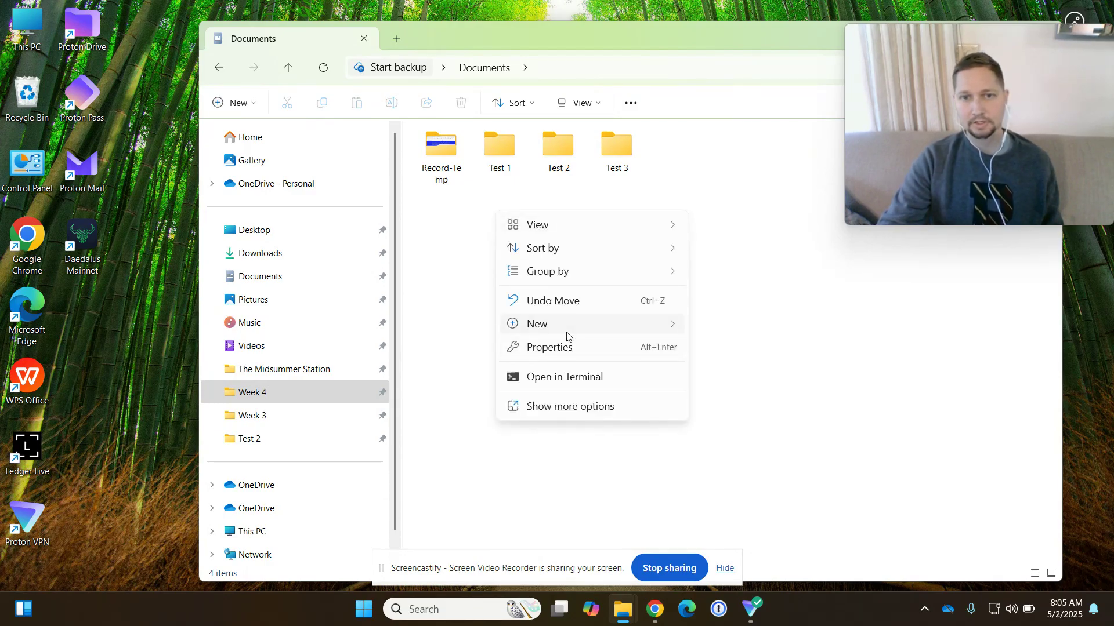
mouse_move(566, 334)
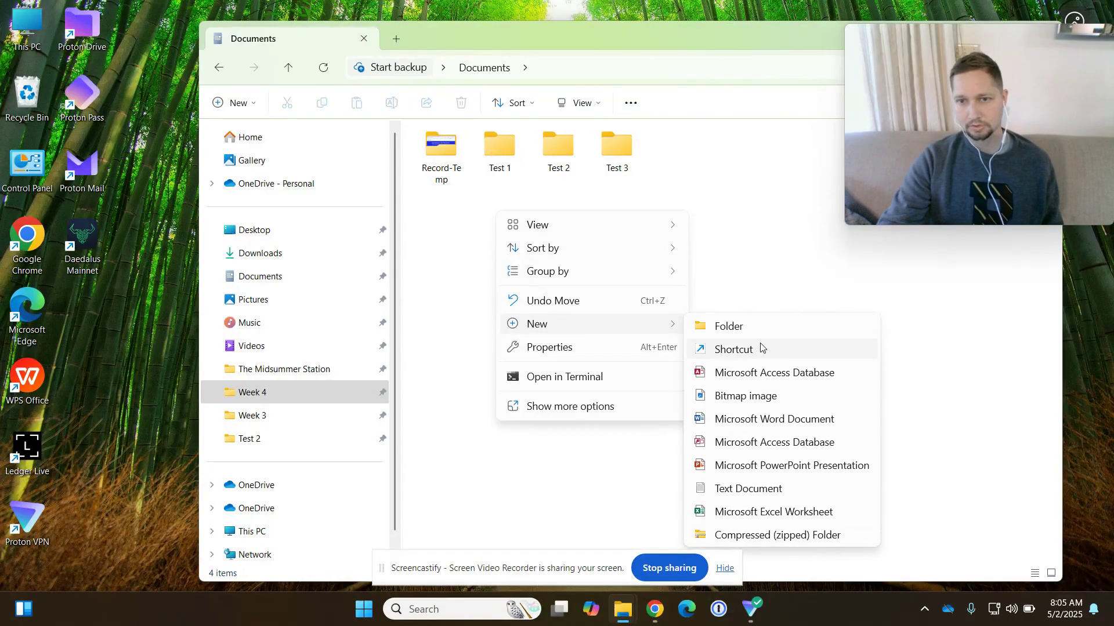
left_click(734, 490)
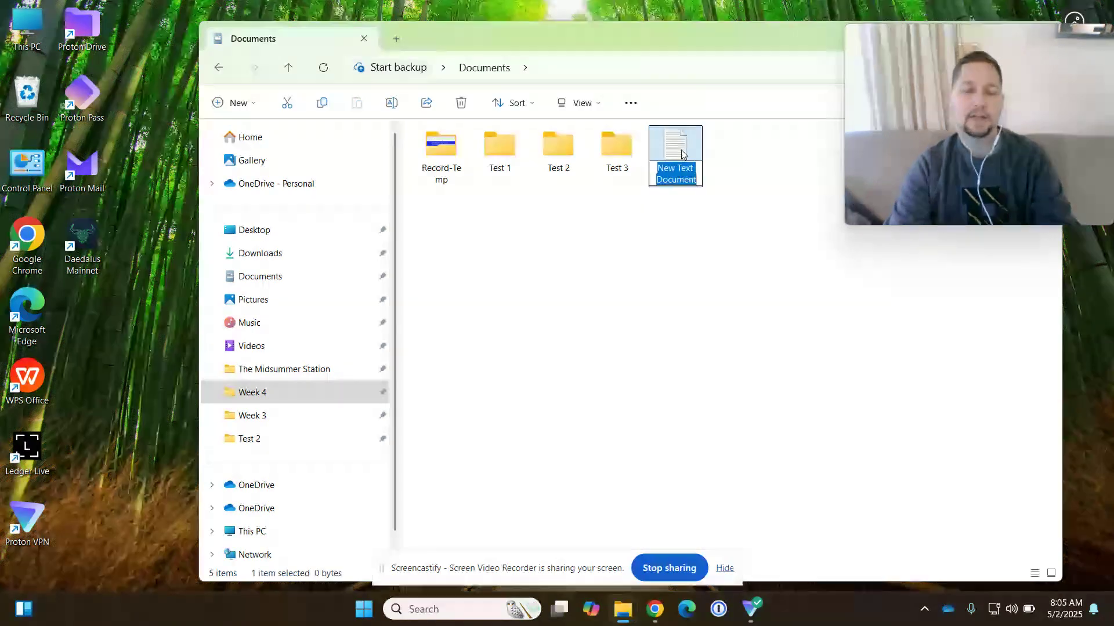
type("Test")
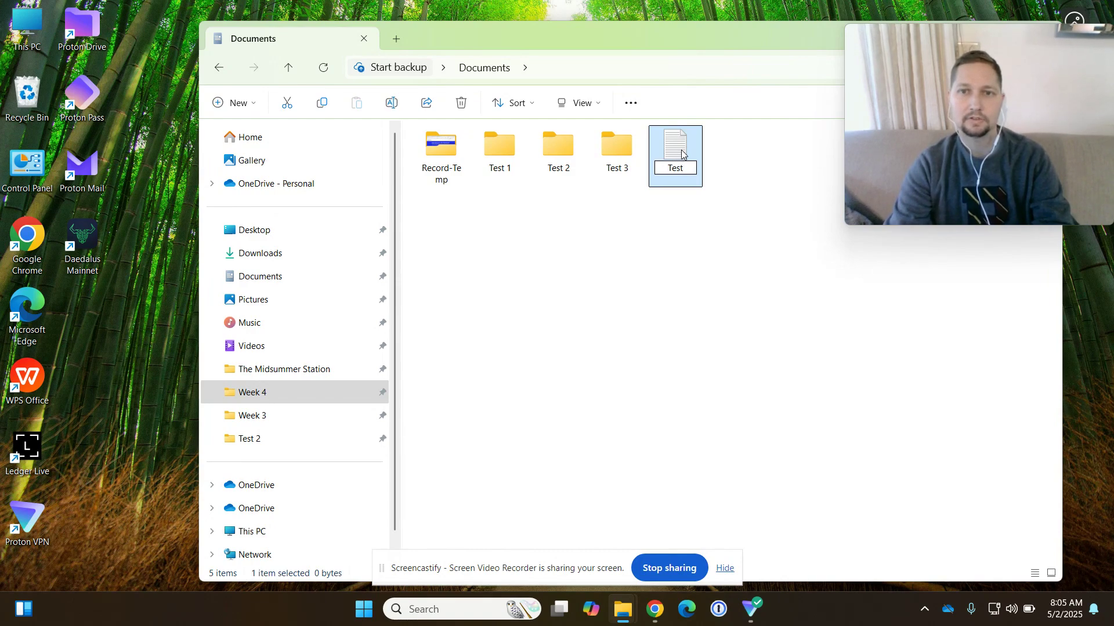
type(".txt")
key("Escape")
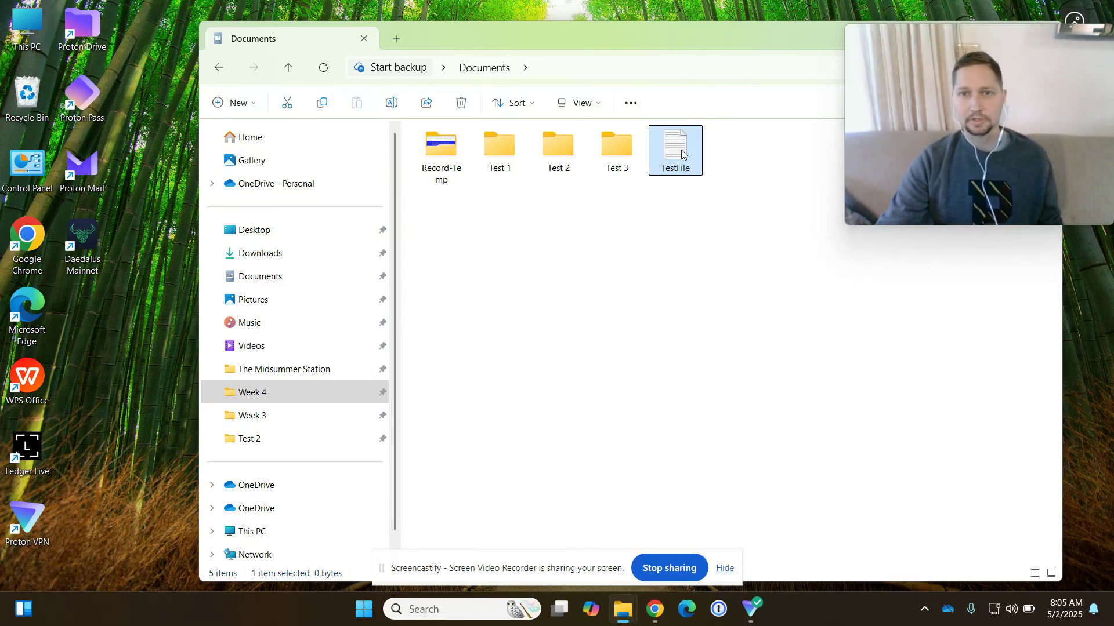
- Open TestFile from Documents in Notepad, then reposition and widen its window
double_click(682, 153)
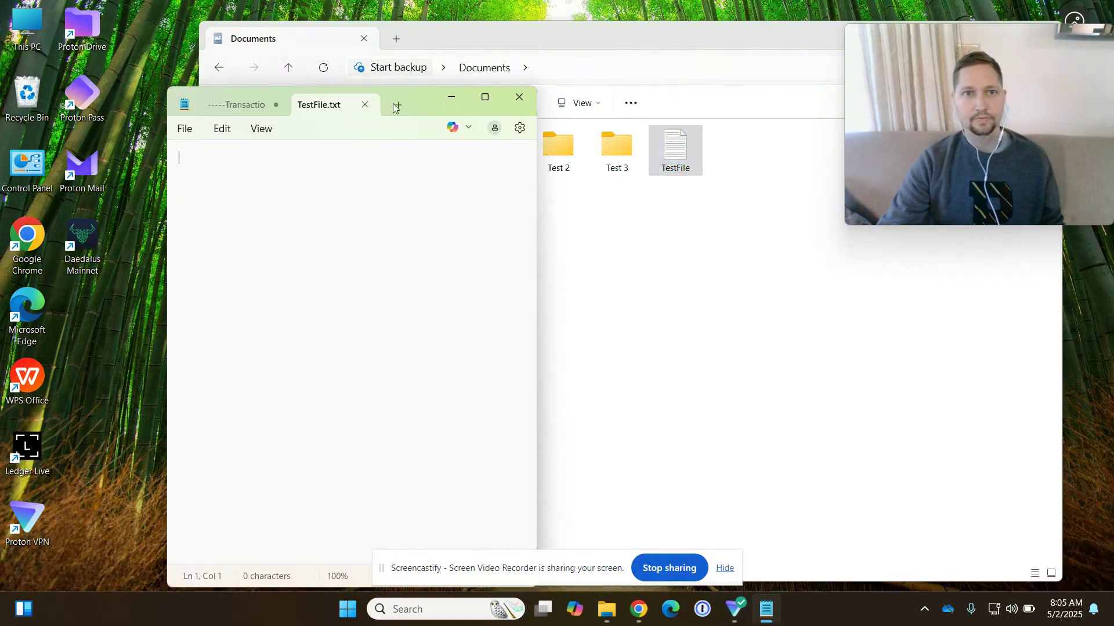
left_click_drag(419, 93, 530, 48)
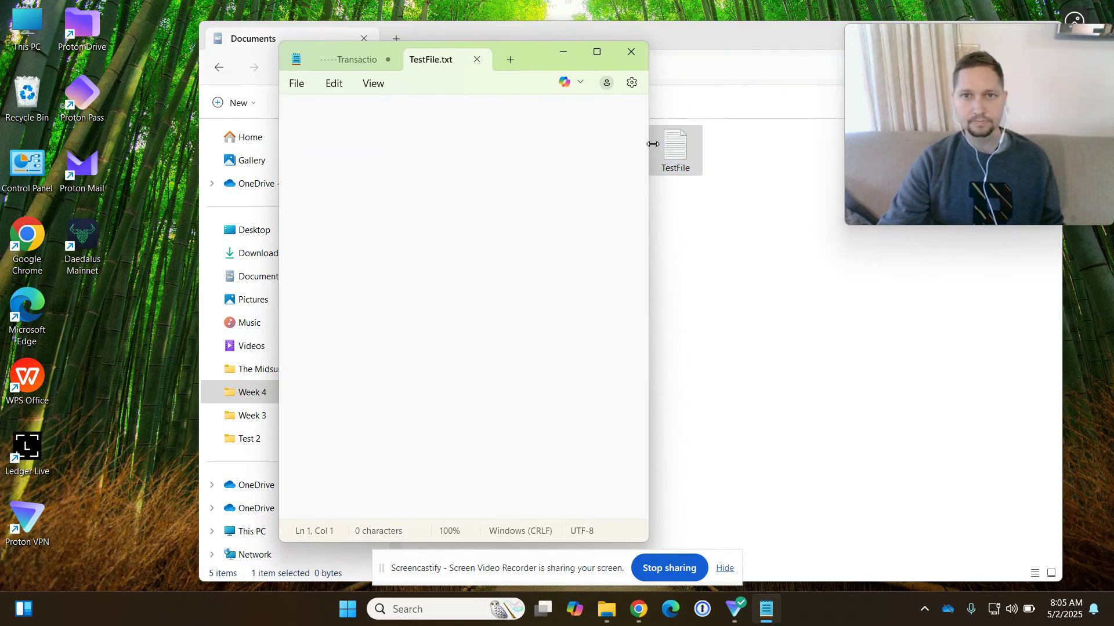
left_click_drag(653, 143, 826, 155)
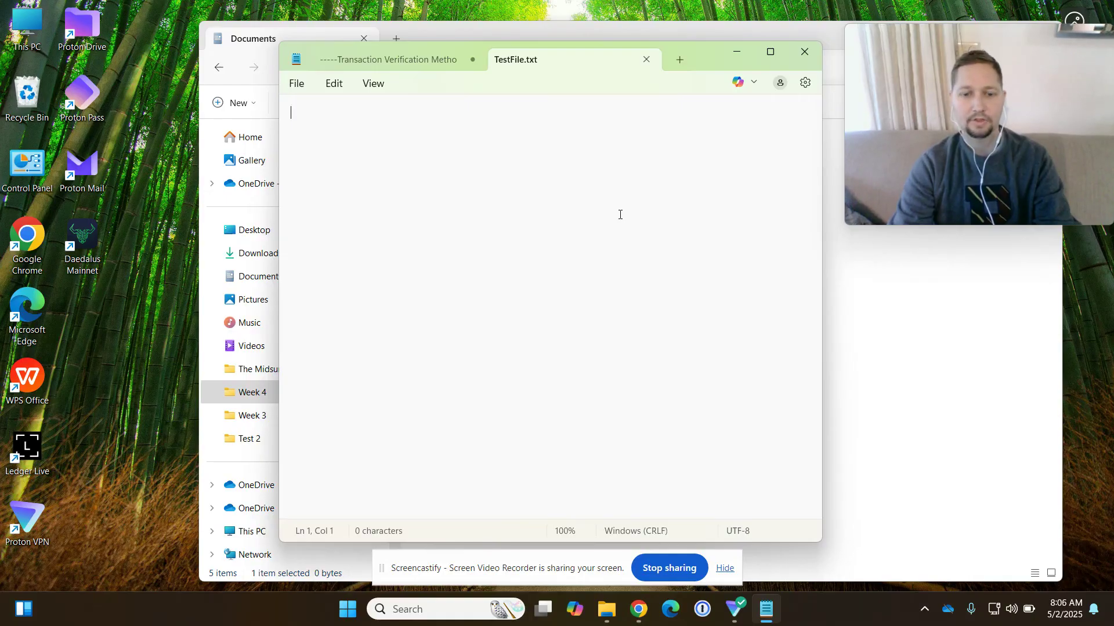
- Write "File for testing purposes." in the empty TestFile document
type("Files")
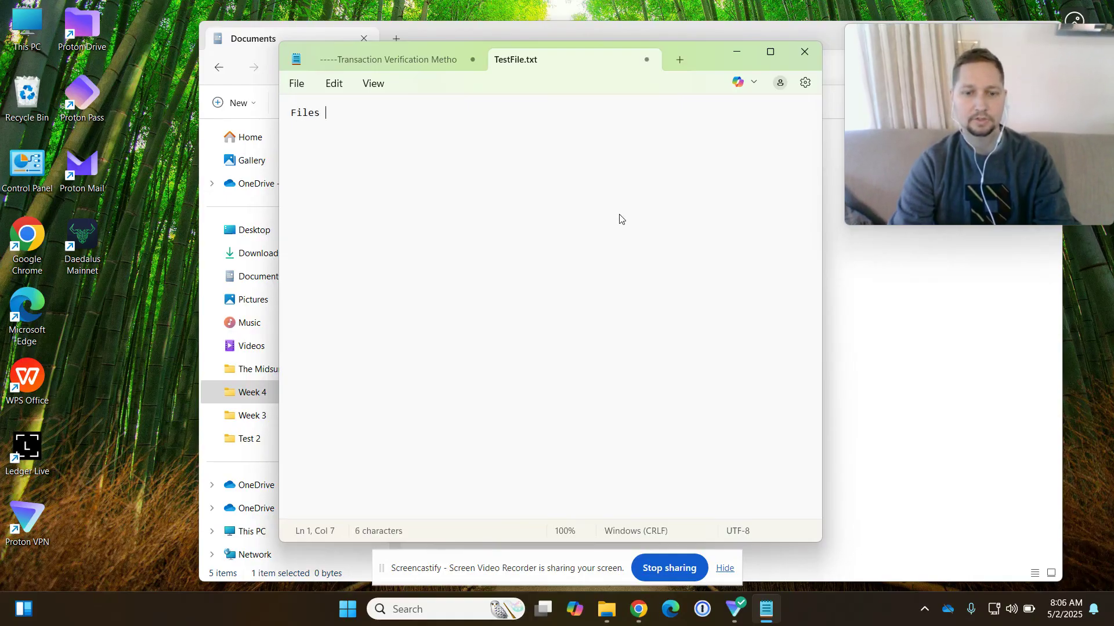
key("BackSpace")
key("BackSpace")
key("BackSpace")
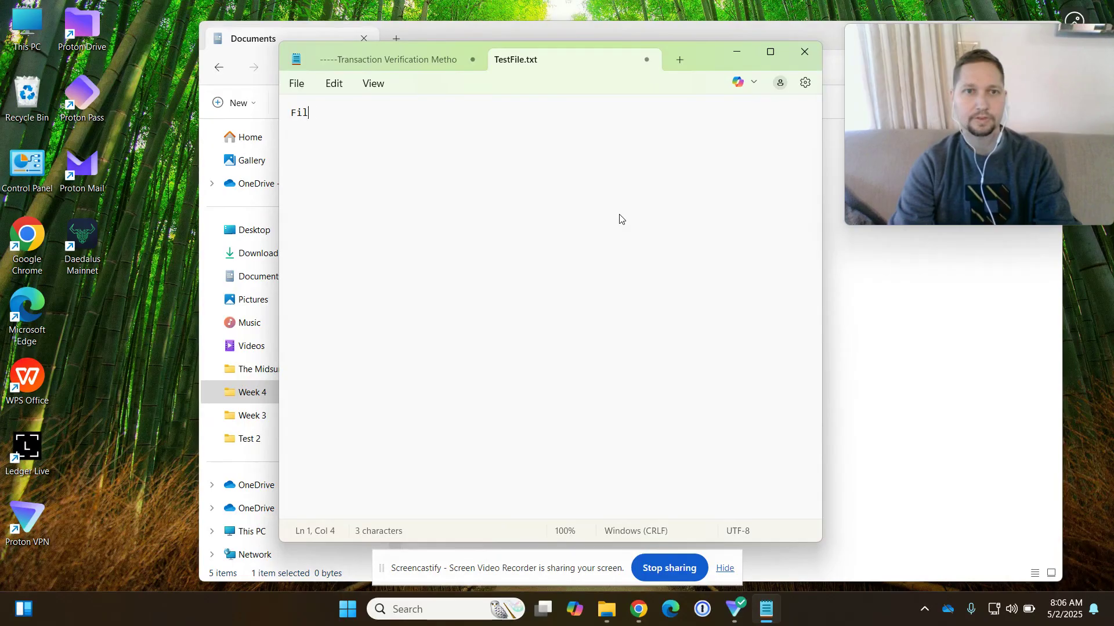
type("e for testing ")
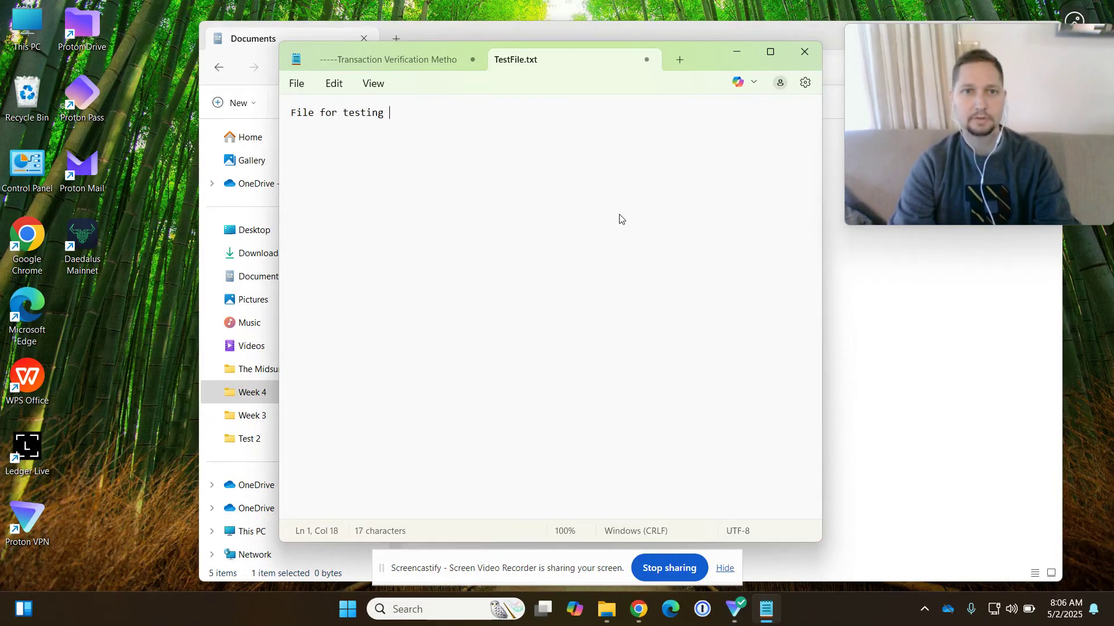
type("purpo")
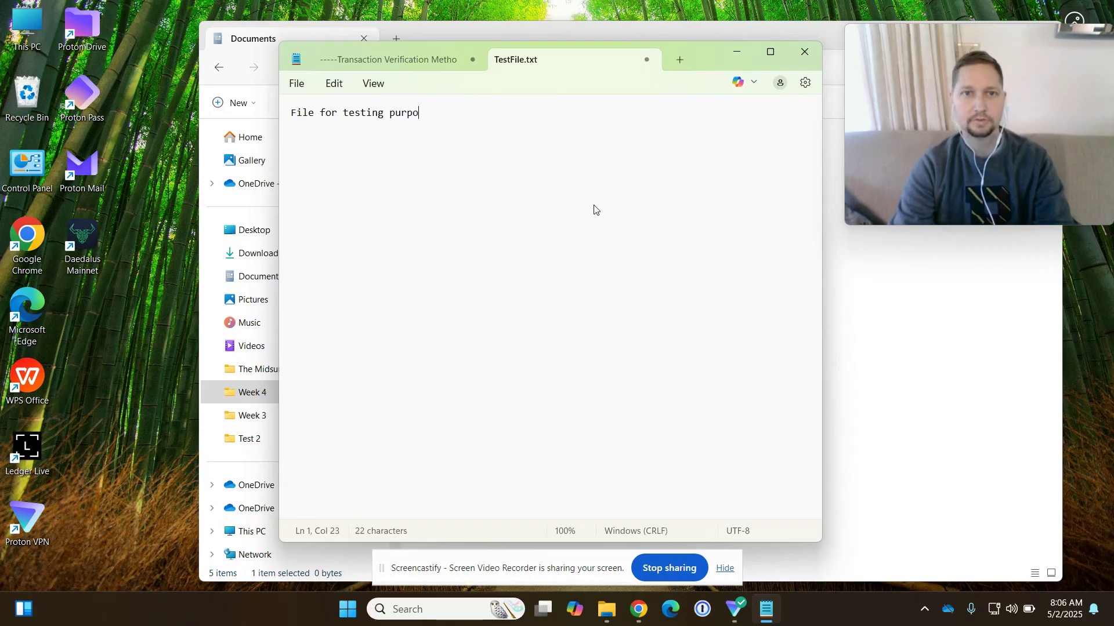
type("ses.")
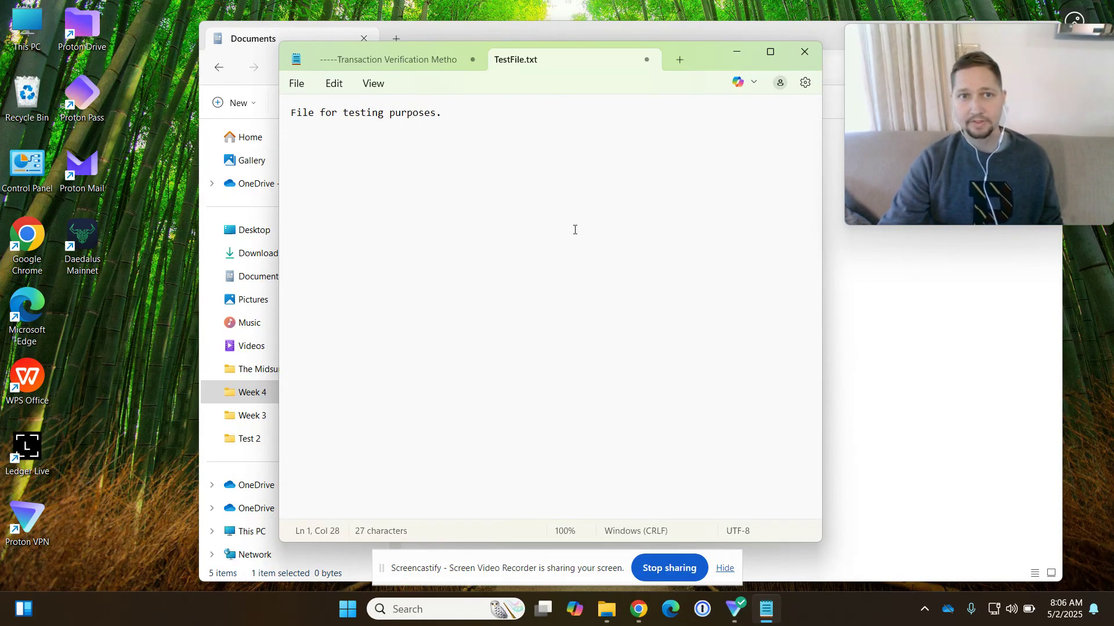
- Save the document as TestFile in the Test 1 folder, using the text documents (*.txt) type, and close Notepad
left_click(296, 86)
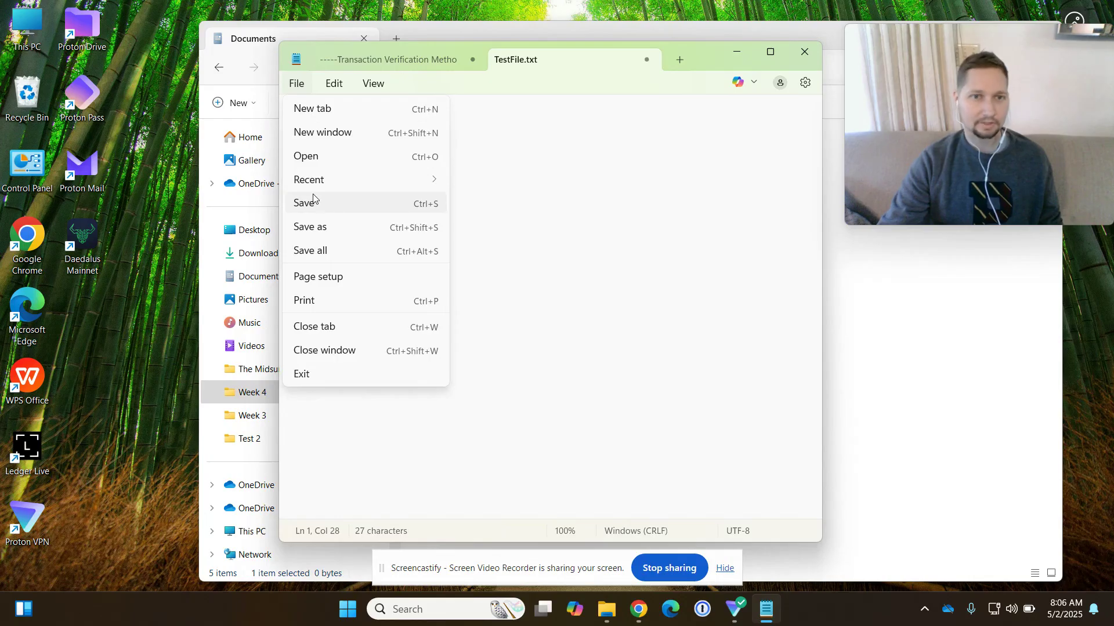
left_click(312, 229)
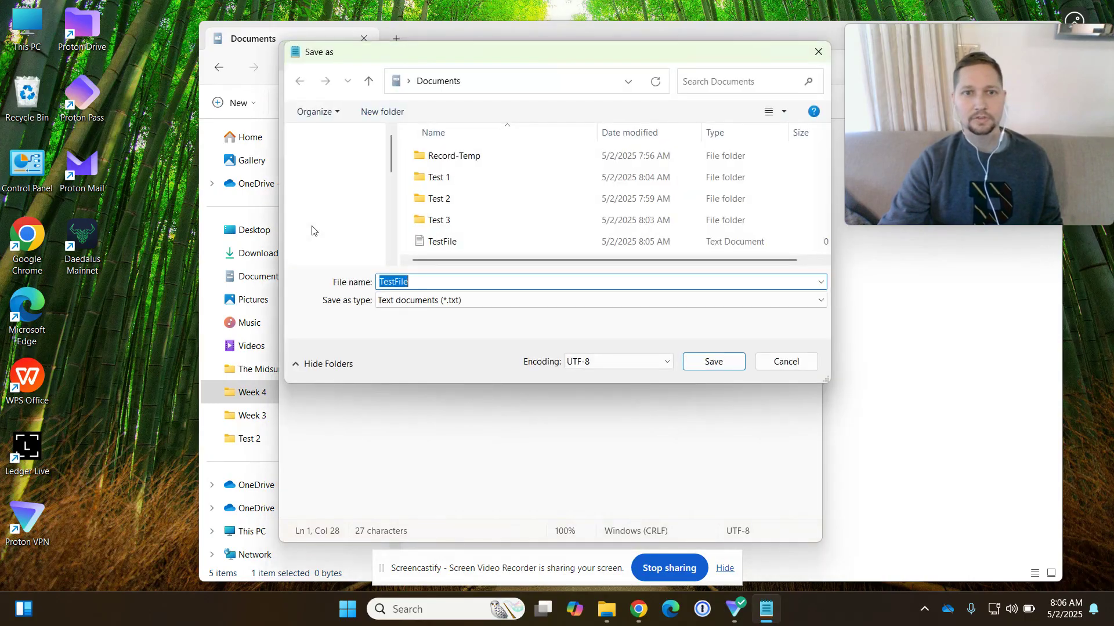
left_click(478, 181)
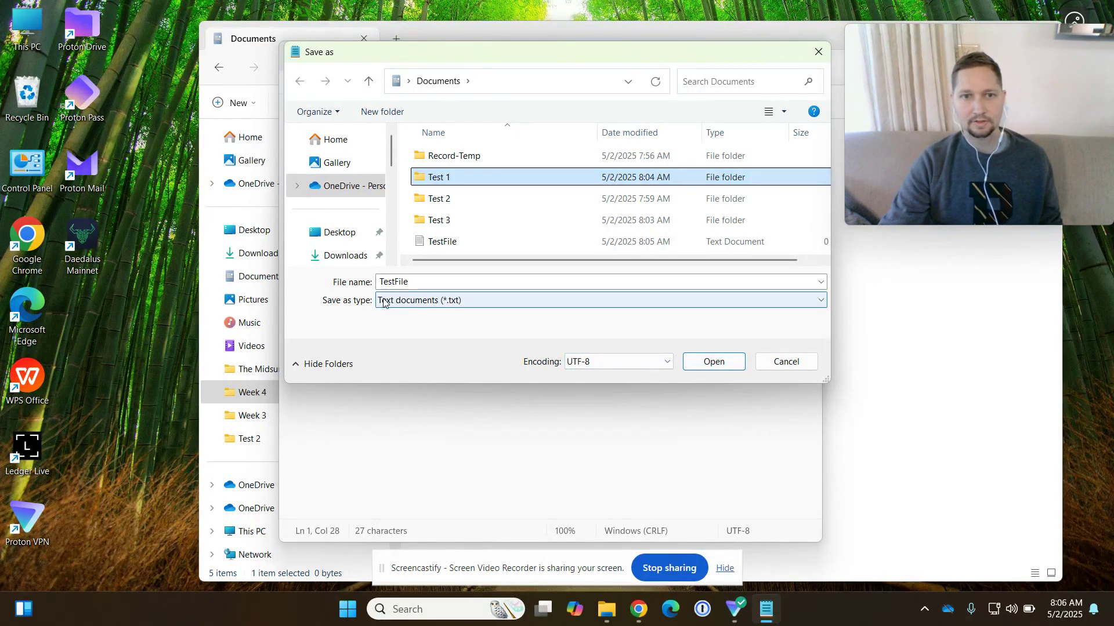
left_click(559, 301)
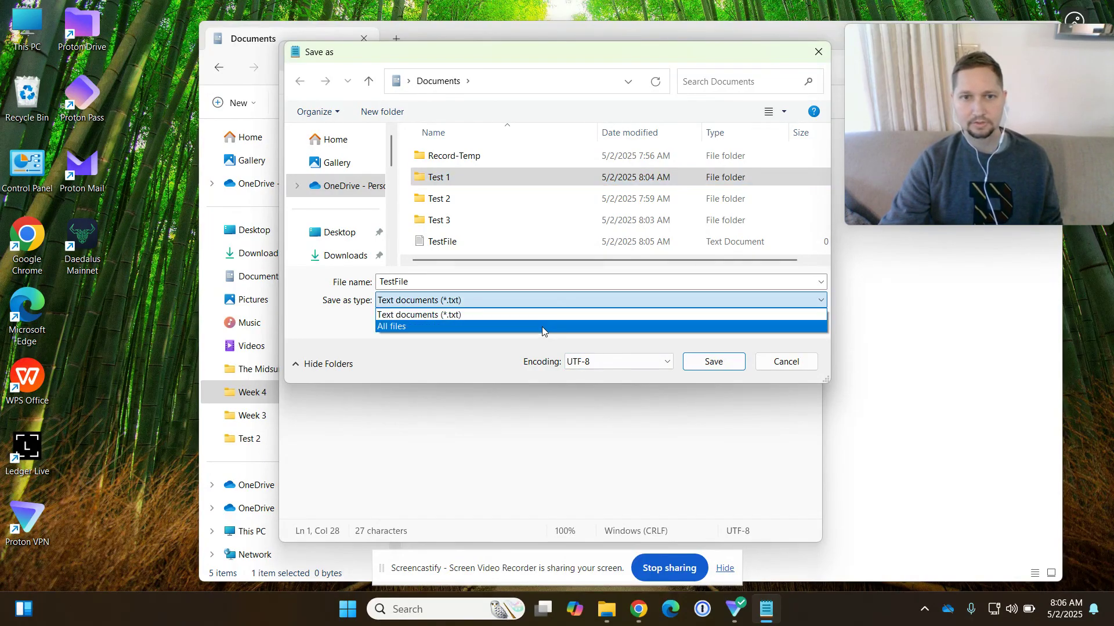
left_click(541, 315)
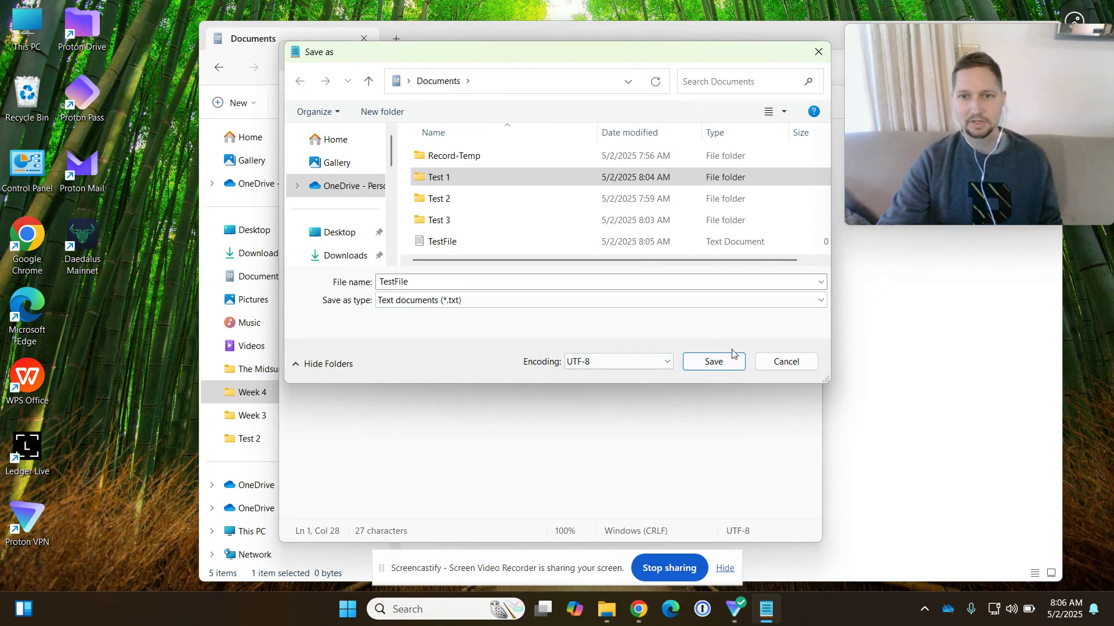
left_click(714, 362)
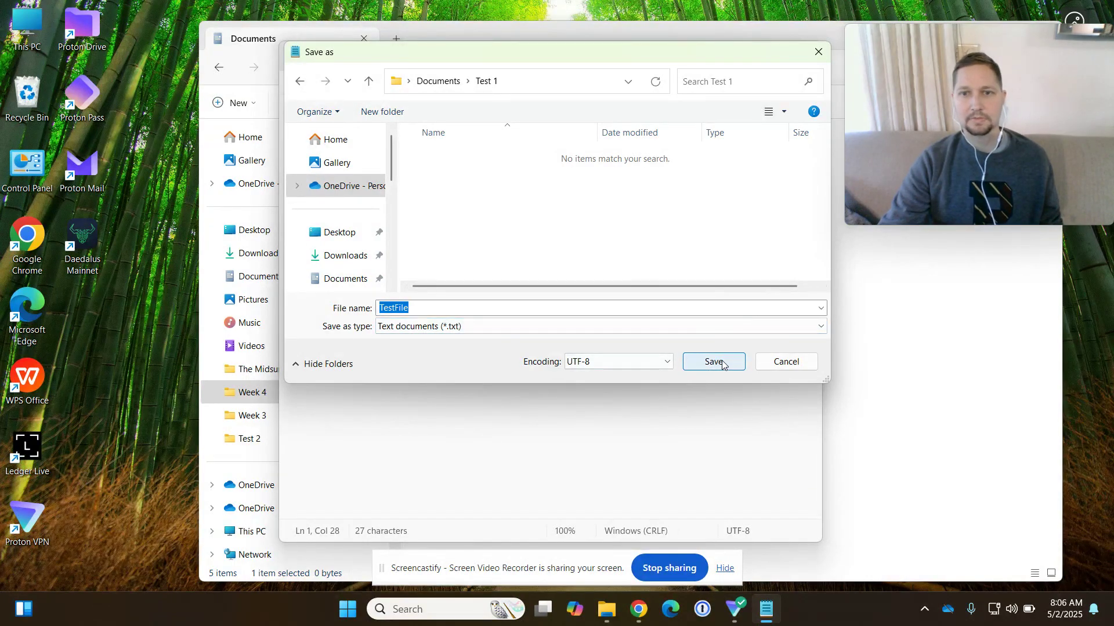
left_click(719, 362)
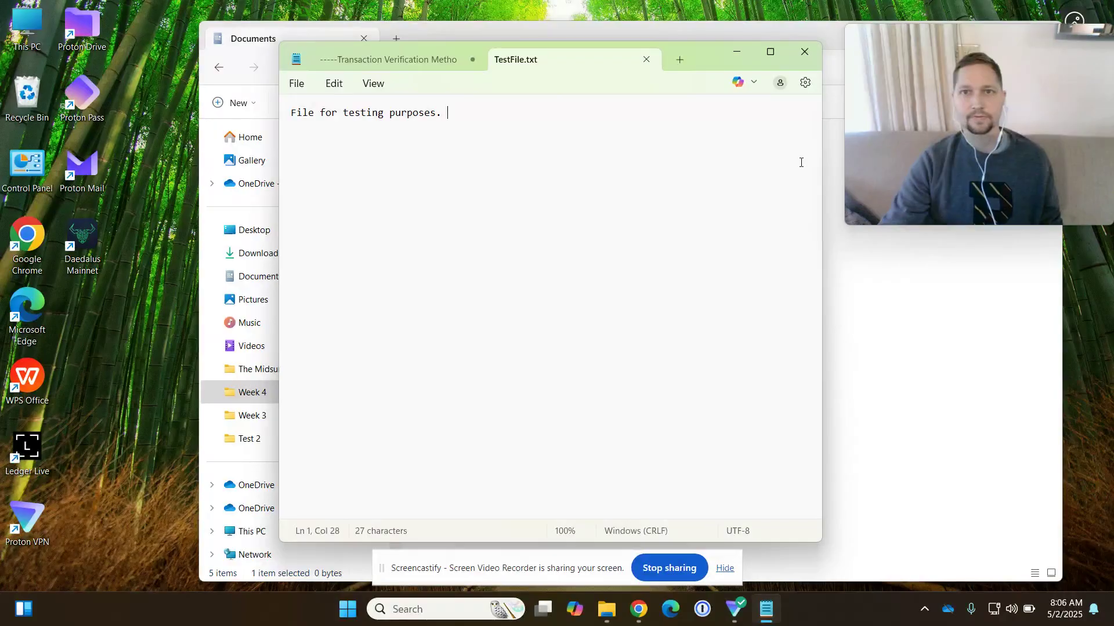
left_click(806, 51)
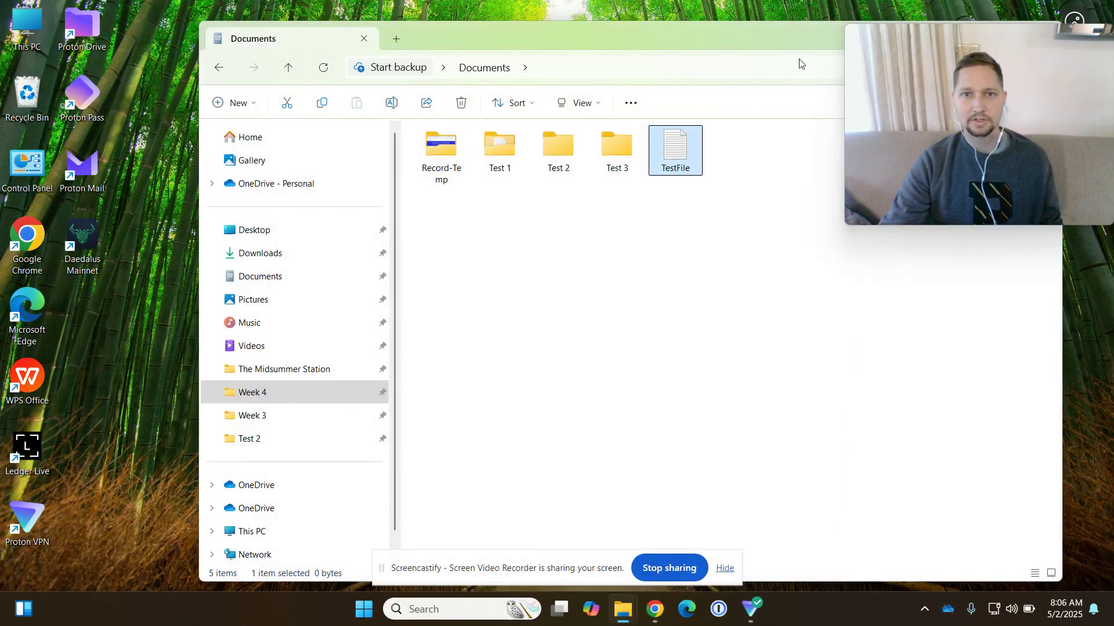
- Check the Test 1 folder for the saved file, then view the original TestFile in Documents and close it
left_click(503, 152)
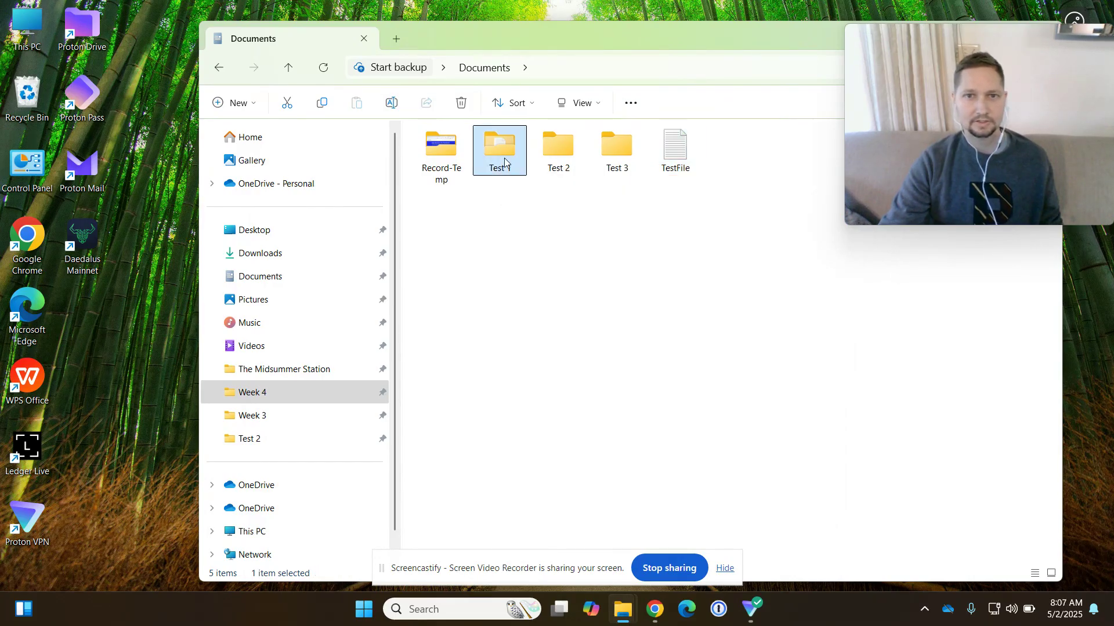
double_click(503, 157)
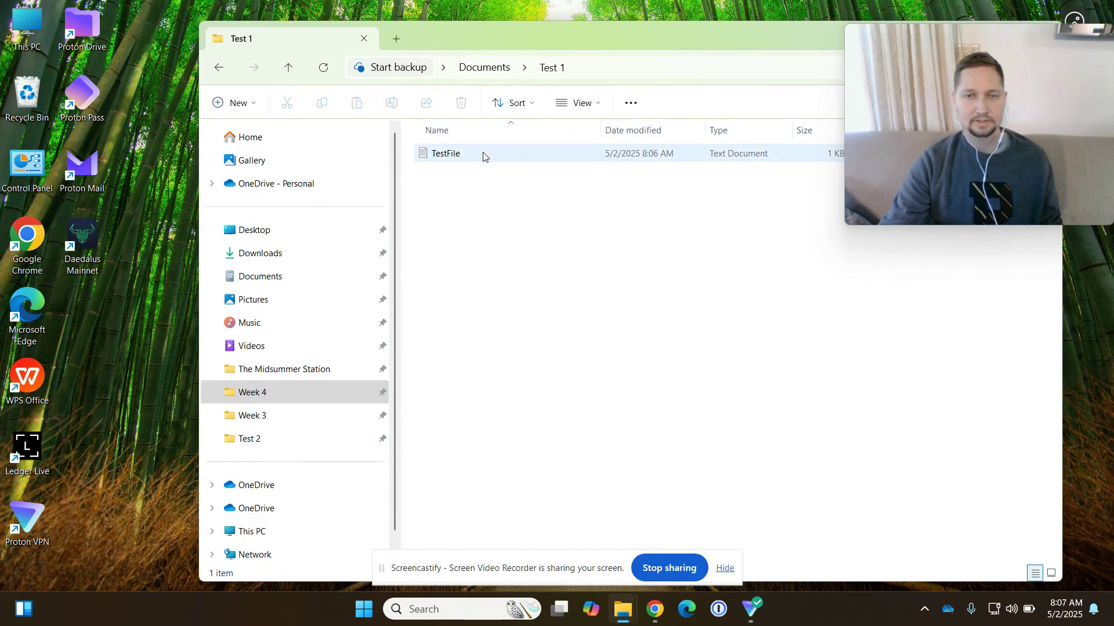
left_click(215, 73)
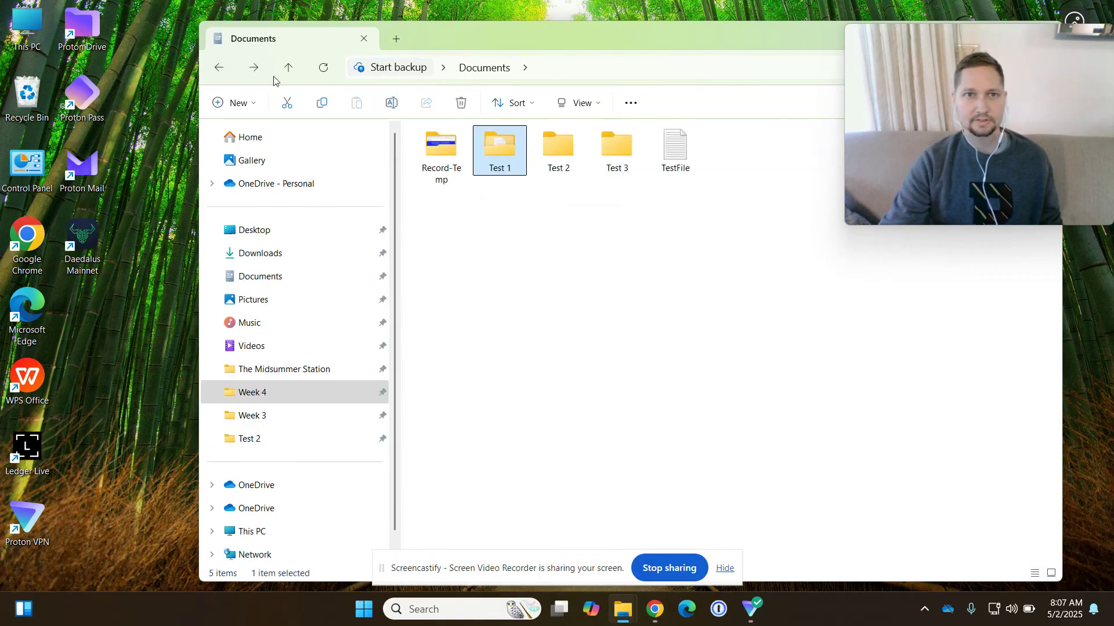
left_click(675, 161)
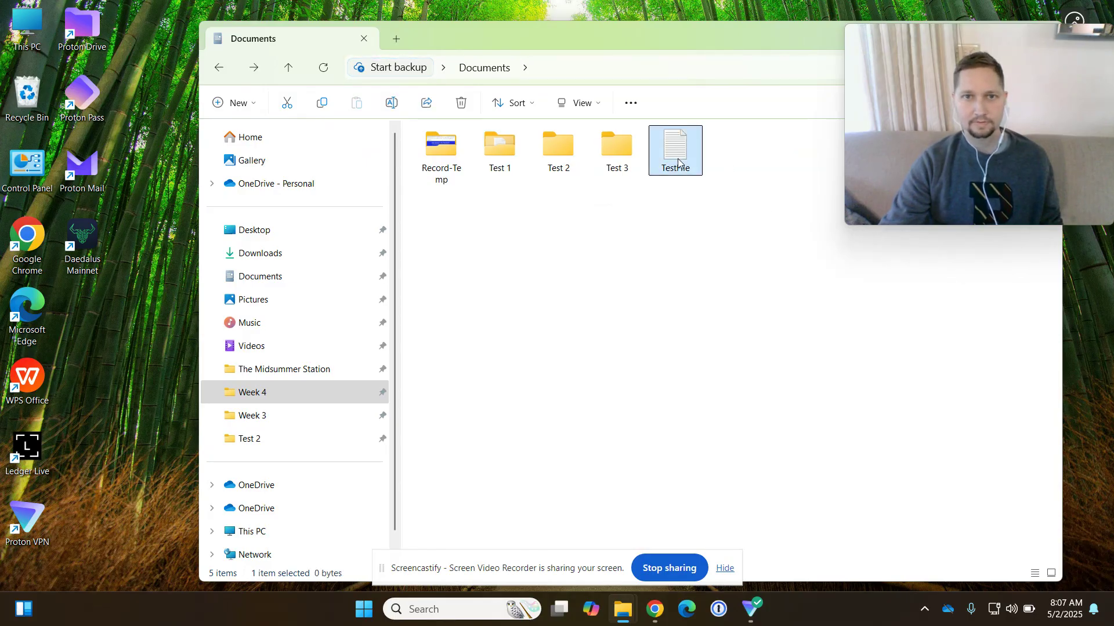
double_click(677, 159)
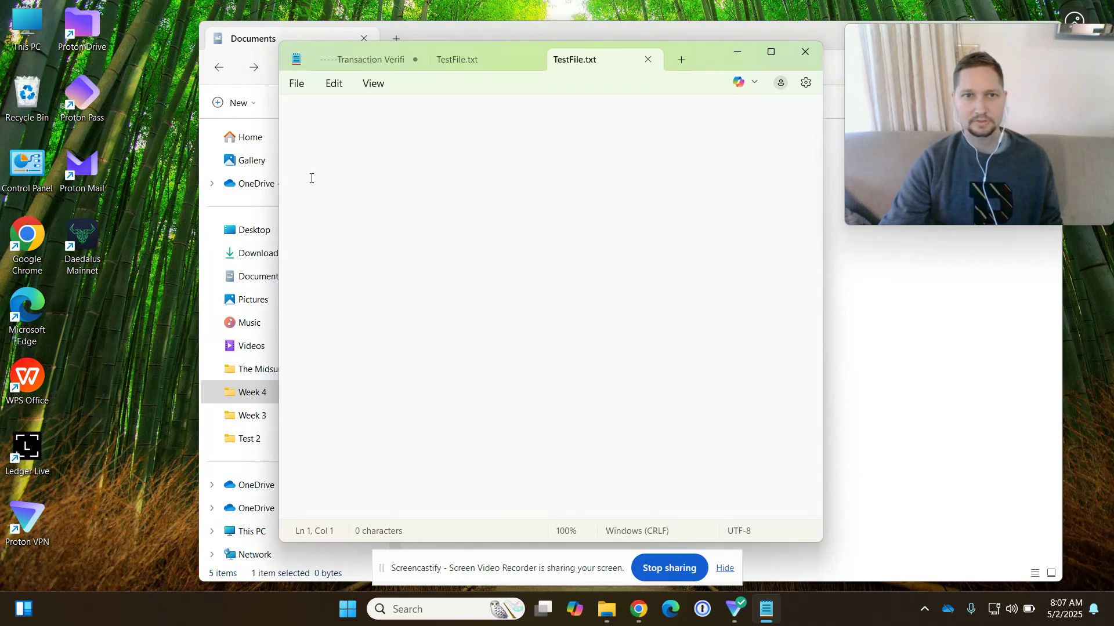
left_click(805, 52)
- Open the TestFile copy inside the Test 1 folder to check its text, then close it
double_click(506, 152)
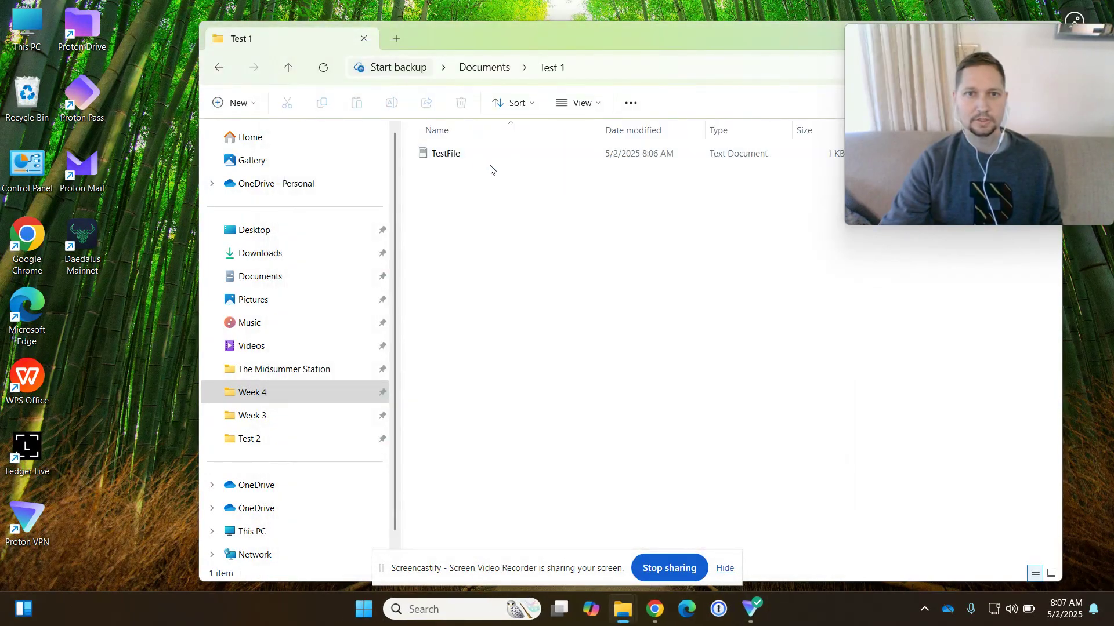
double_click(470, 158)
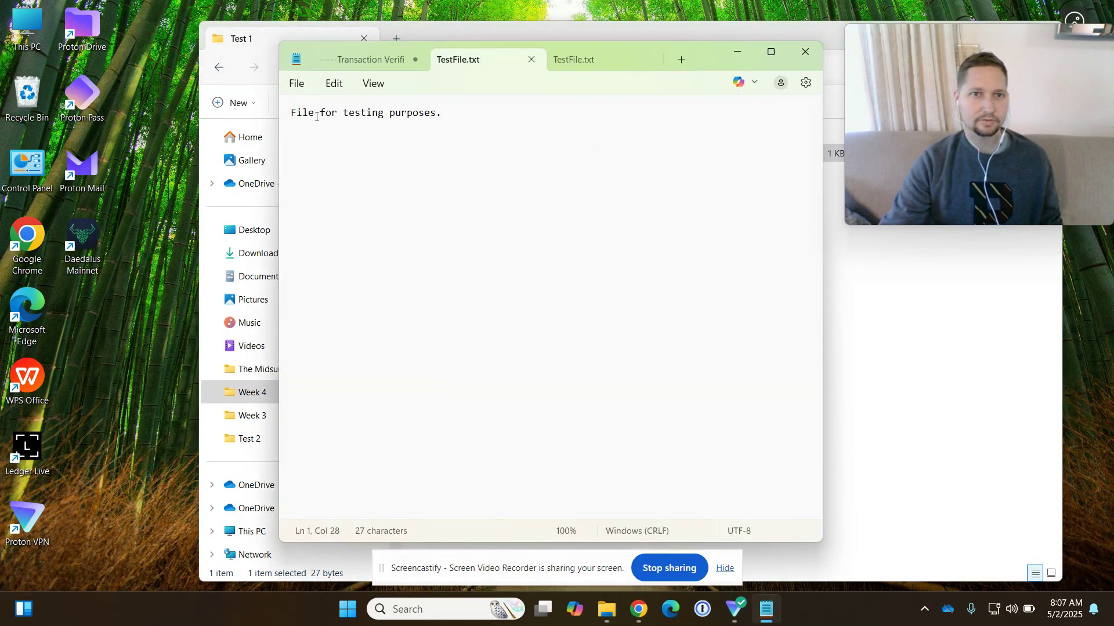
left_click(806, 52)
left_click(648, 314)
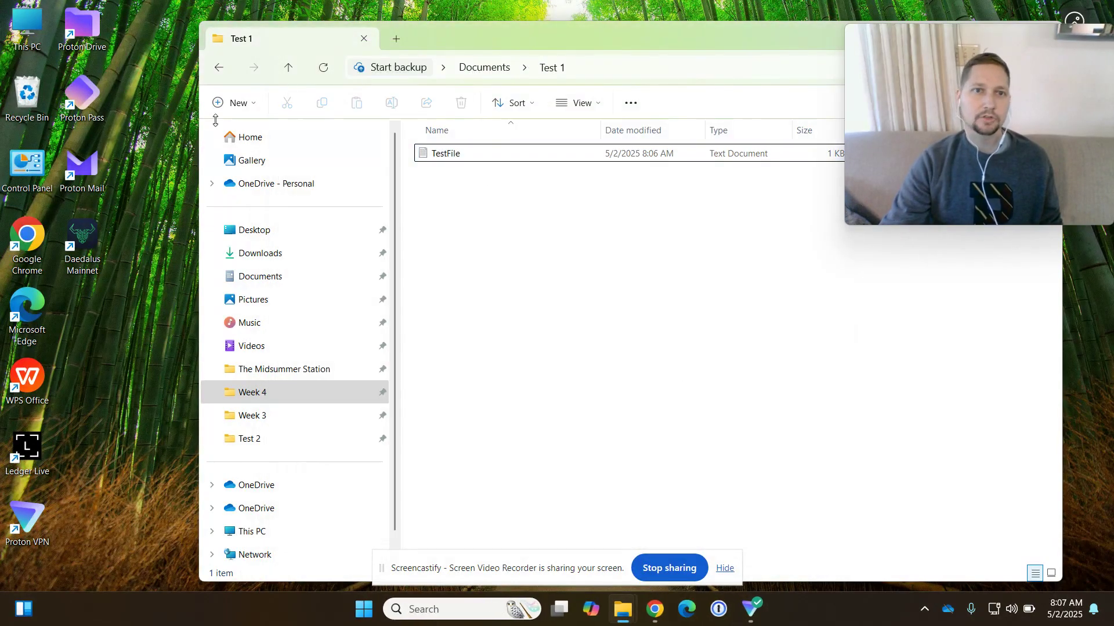
- Return to Documents and delete the original TestFile there
left_click(218, 68)
left_click(677, 152)
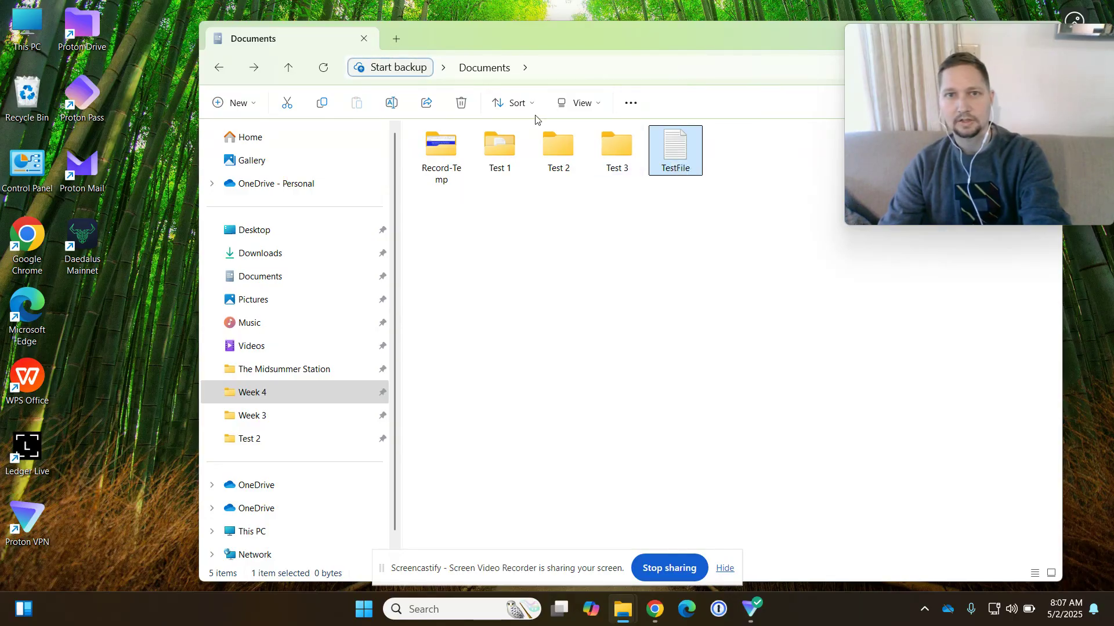
left_click(462, 114)
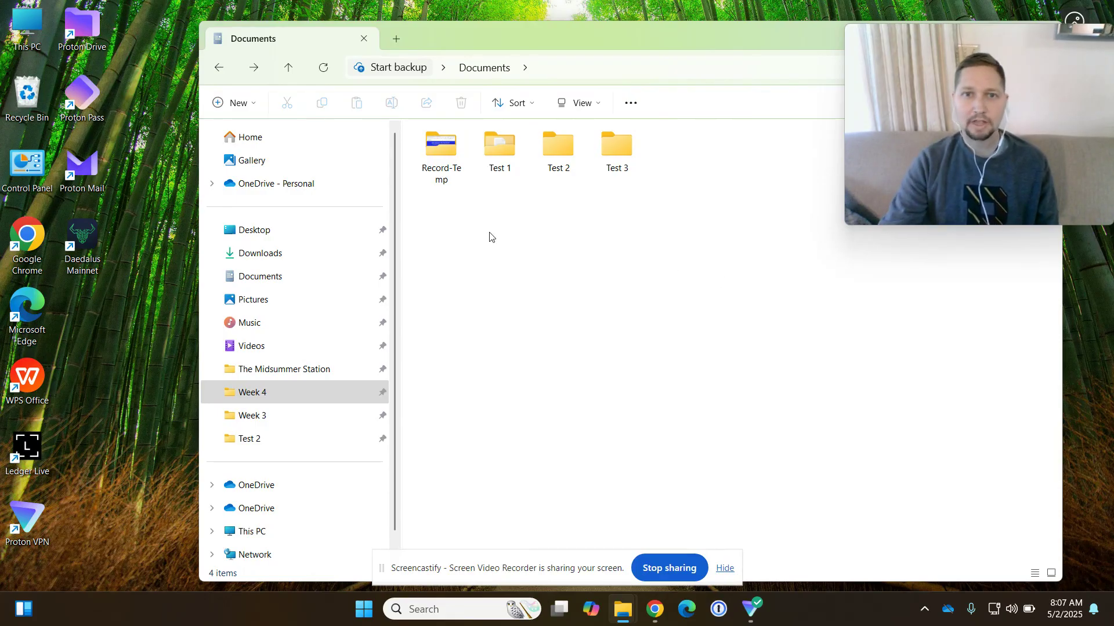
- Move TestFile from the Test 1 folder to the desktop and back into Test 1 in Documents
left_click(503, 137)
double_click(503, 137)
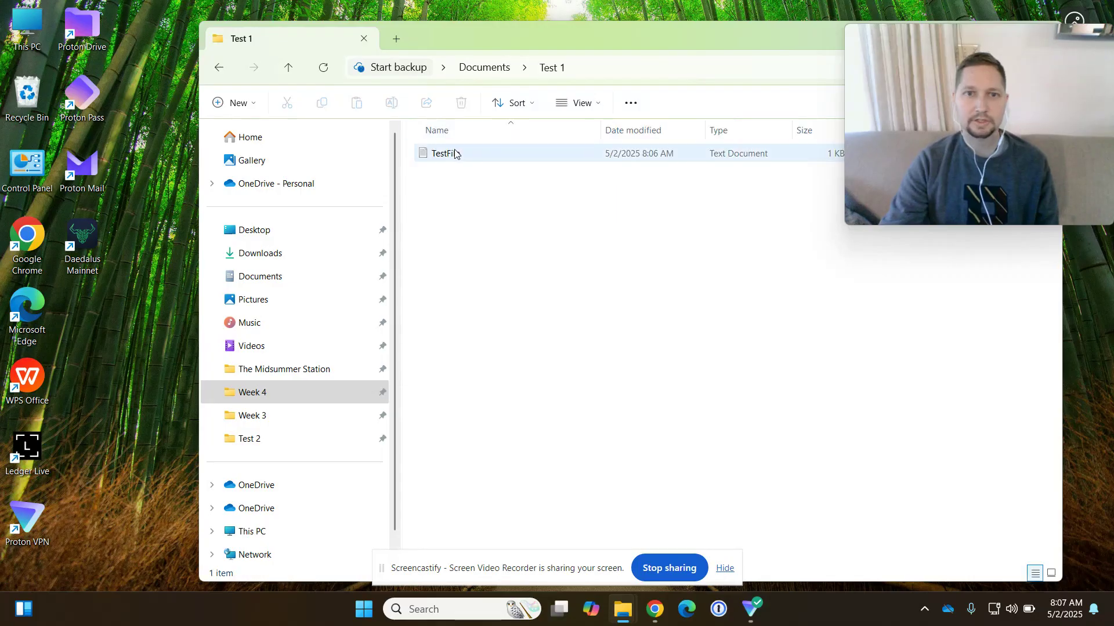
left_click(484, 156)
left_click_drag(486, 161, 113, 350)
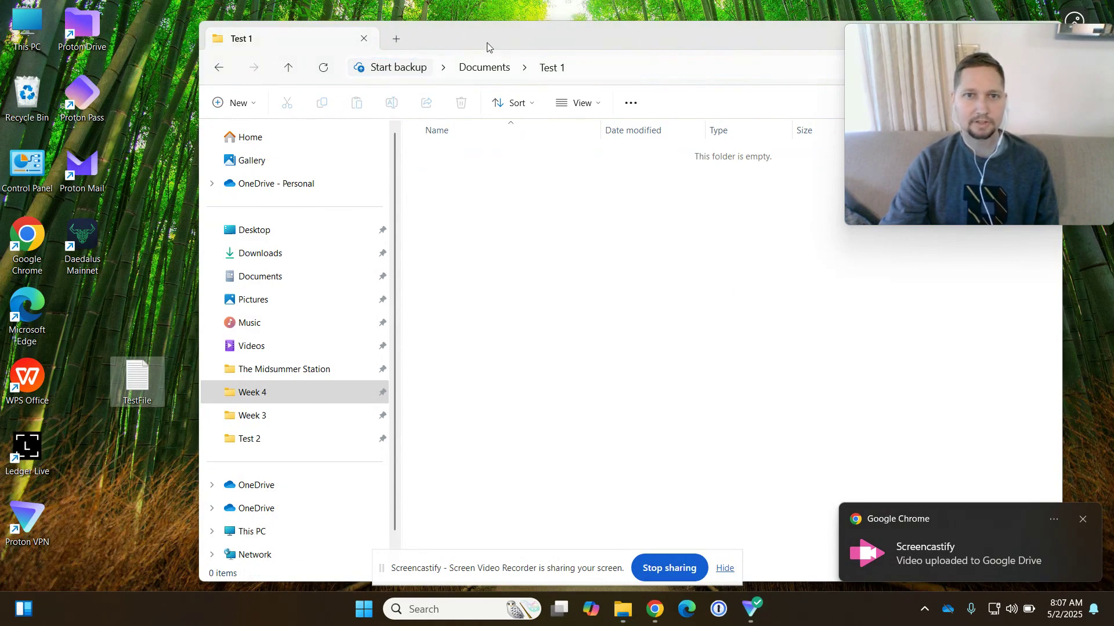
left_click(477, 72)
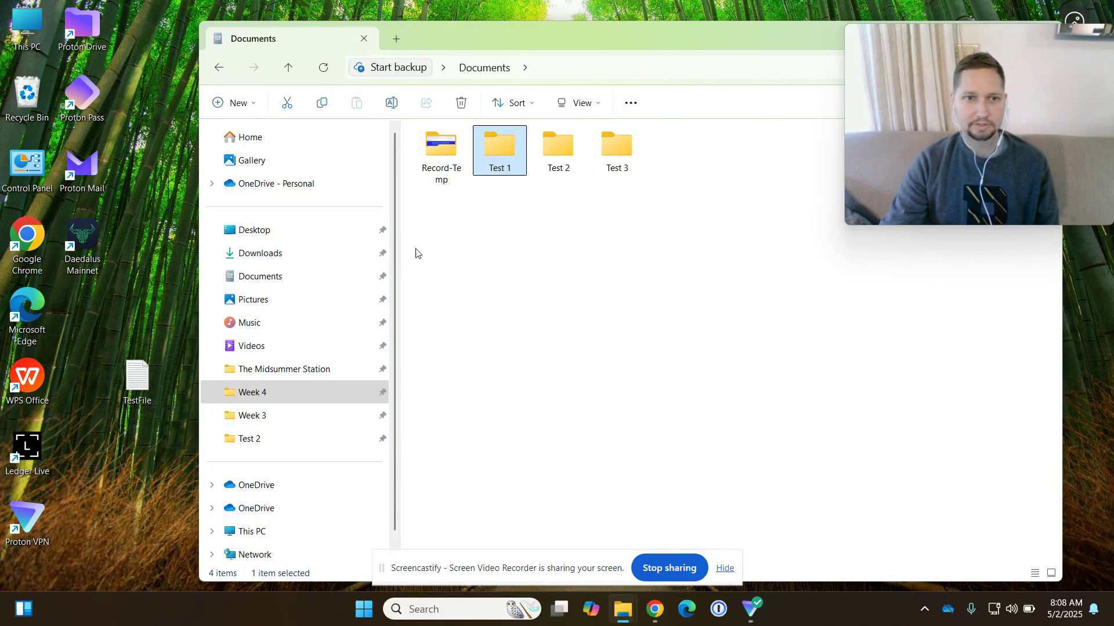
left_click_drag(131, 380, 508, 154)
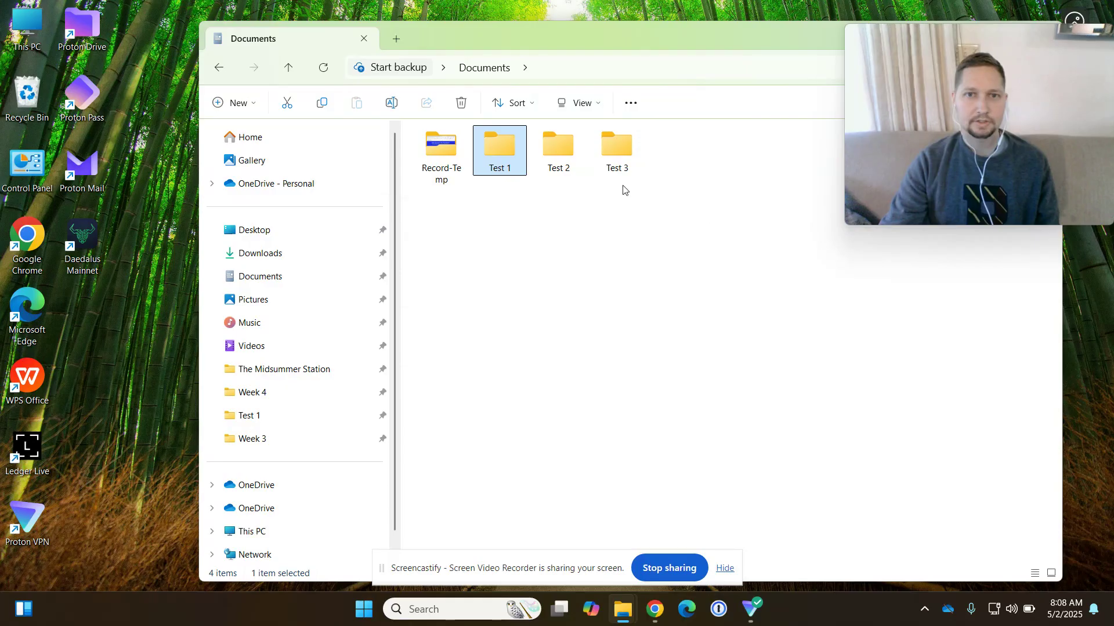
- Check the contents of the Test 1 folder, then return to Documents
double_click(502, 151)
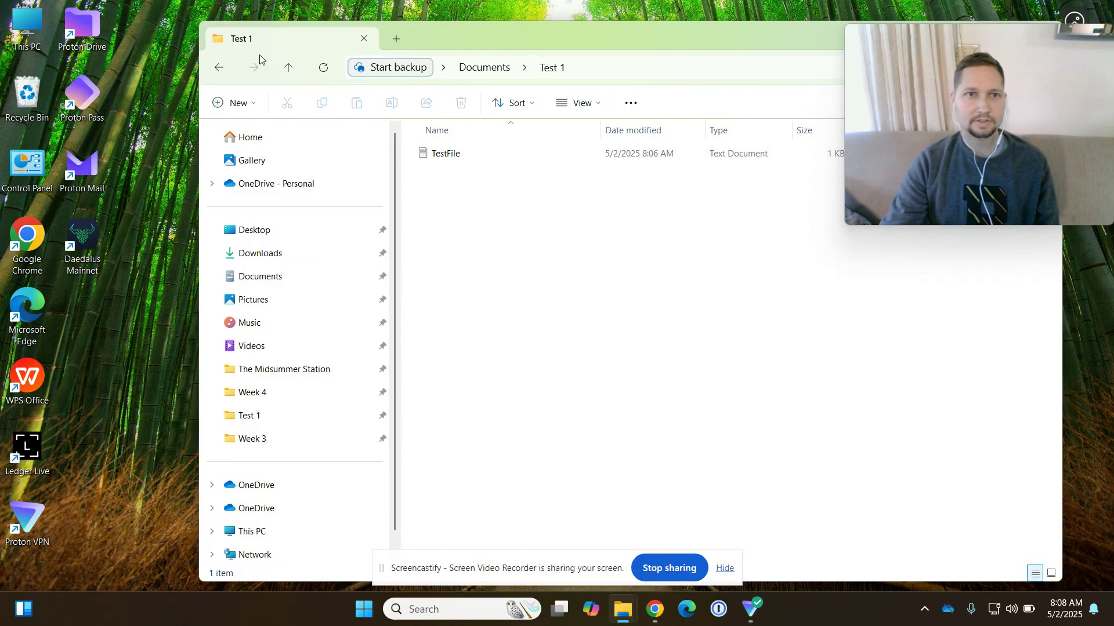
left_click(218, 67)
left_click(565, 229)
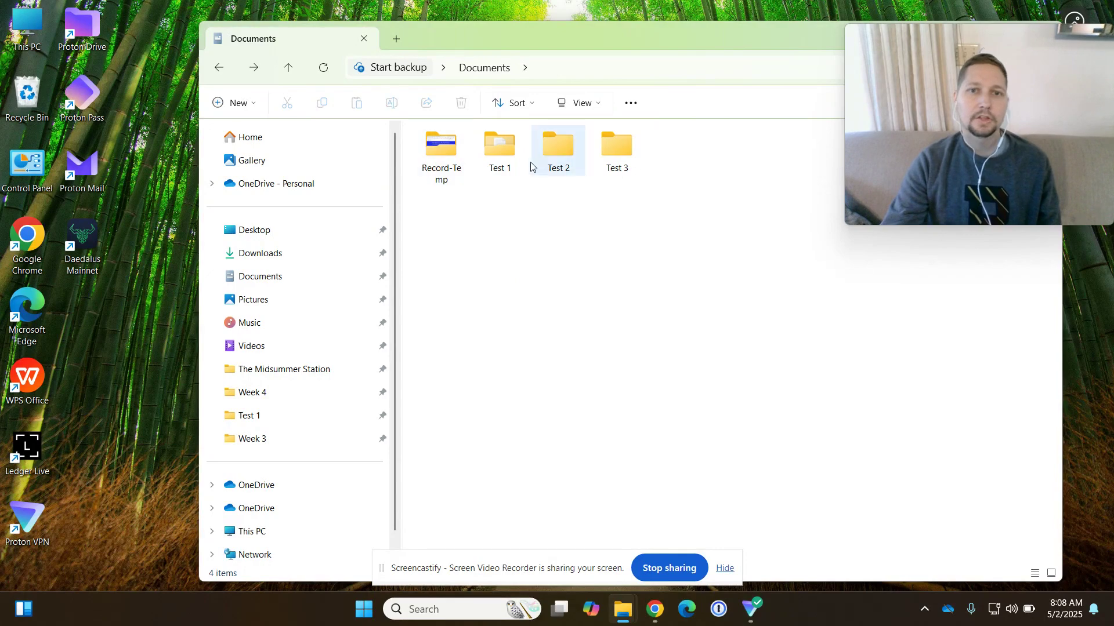
- Move TestFile from the Test 1 folder into the Test 2 folder by cutting and pasting it
double_click(502, 158)
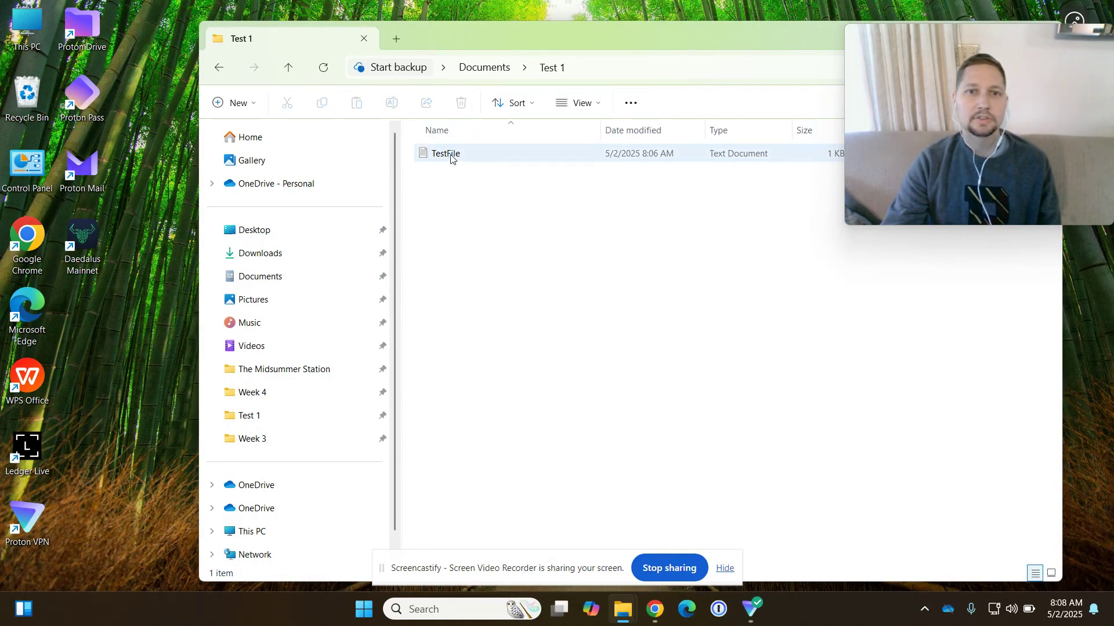
left_click(451, 155)
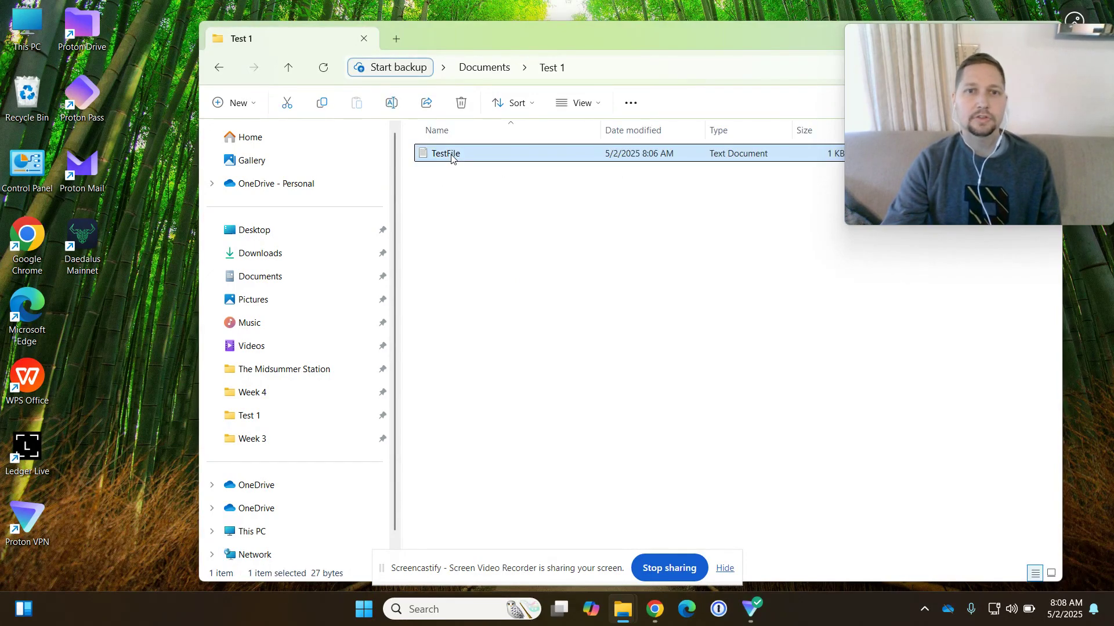
left_click(291, 106)
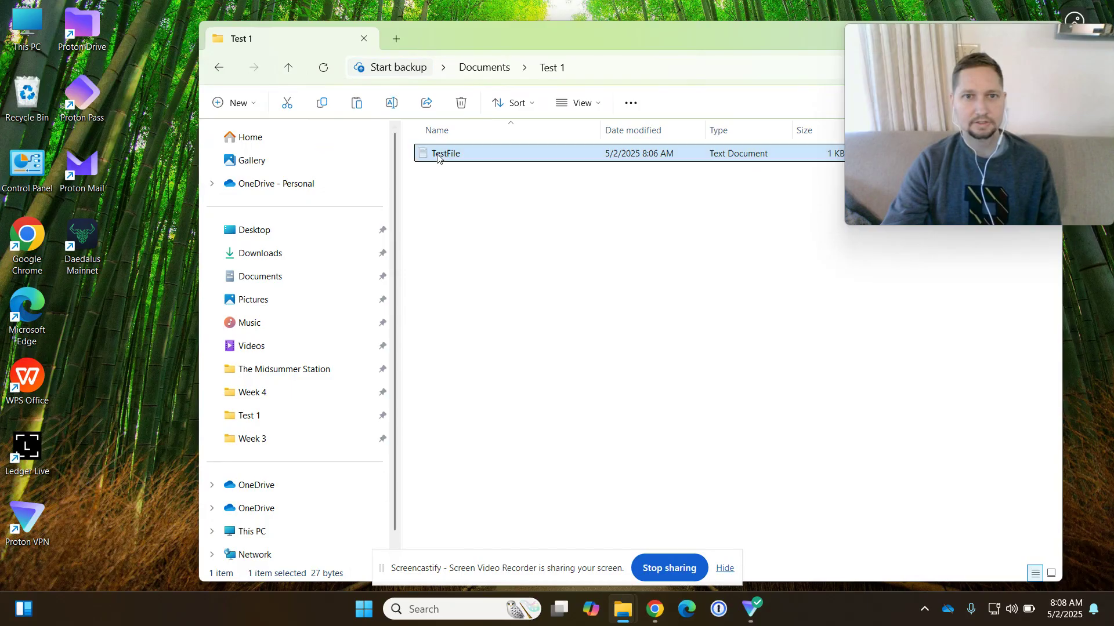
left_click(218, 67)
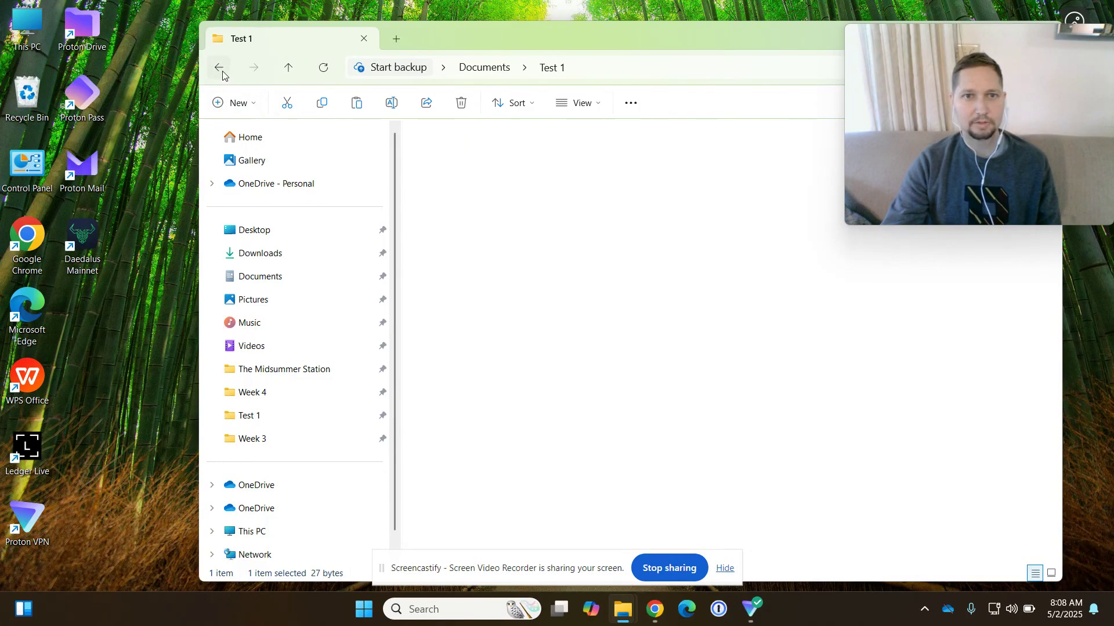
double_click(545, 156)
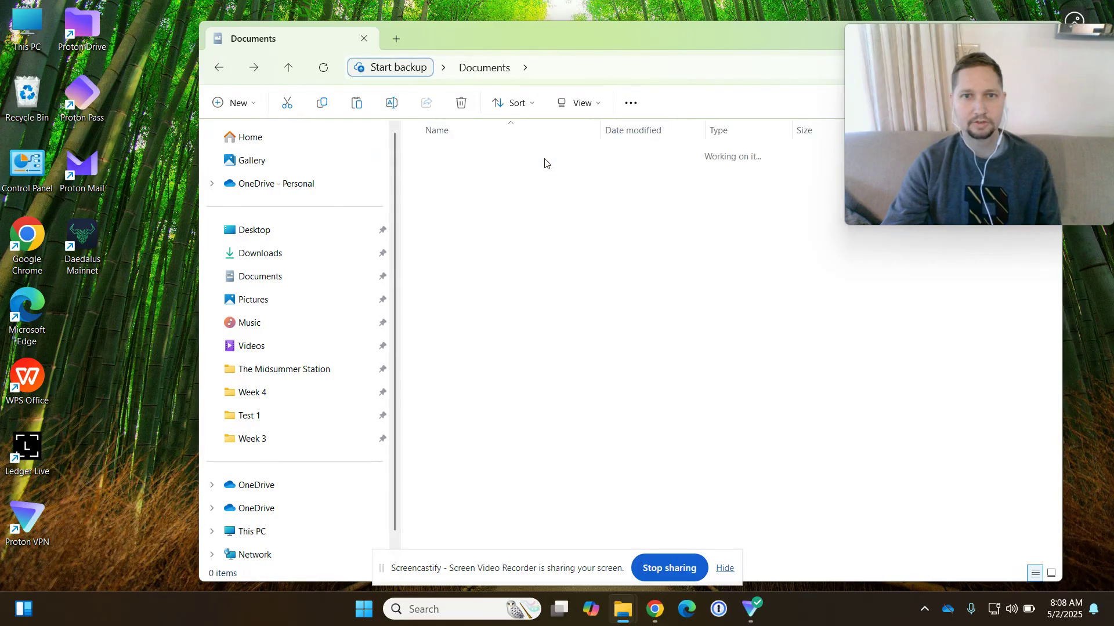
left_click(356, 103)
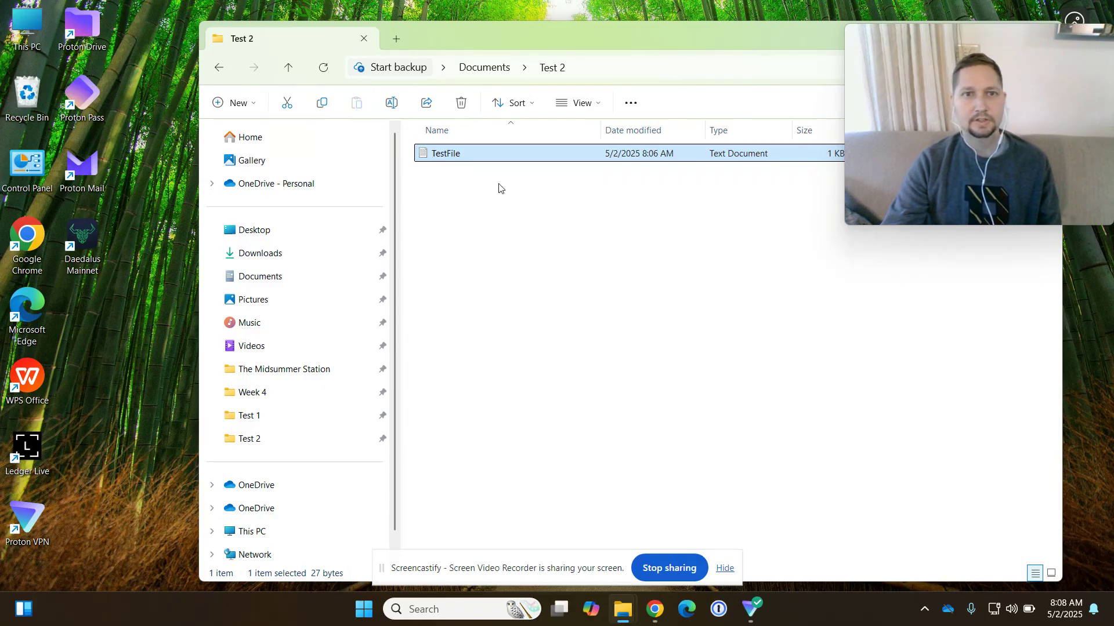
- Cut TestFile from the Test 2 folder and paste it directly into Documents
left_click(286, 103)
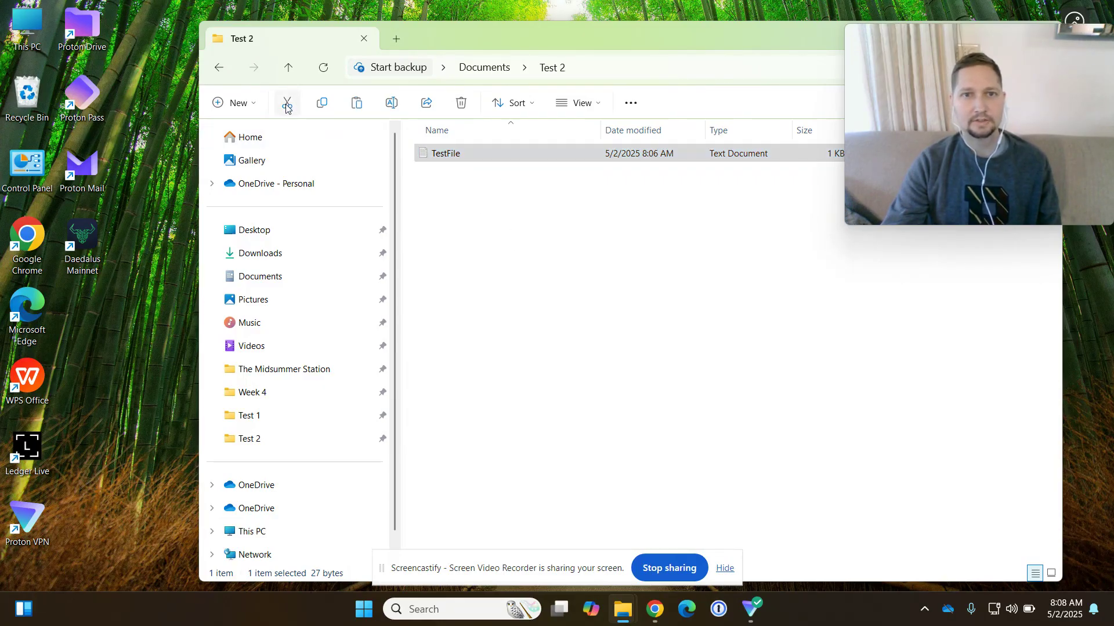
left_click(219, 68)
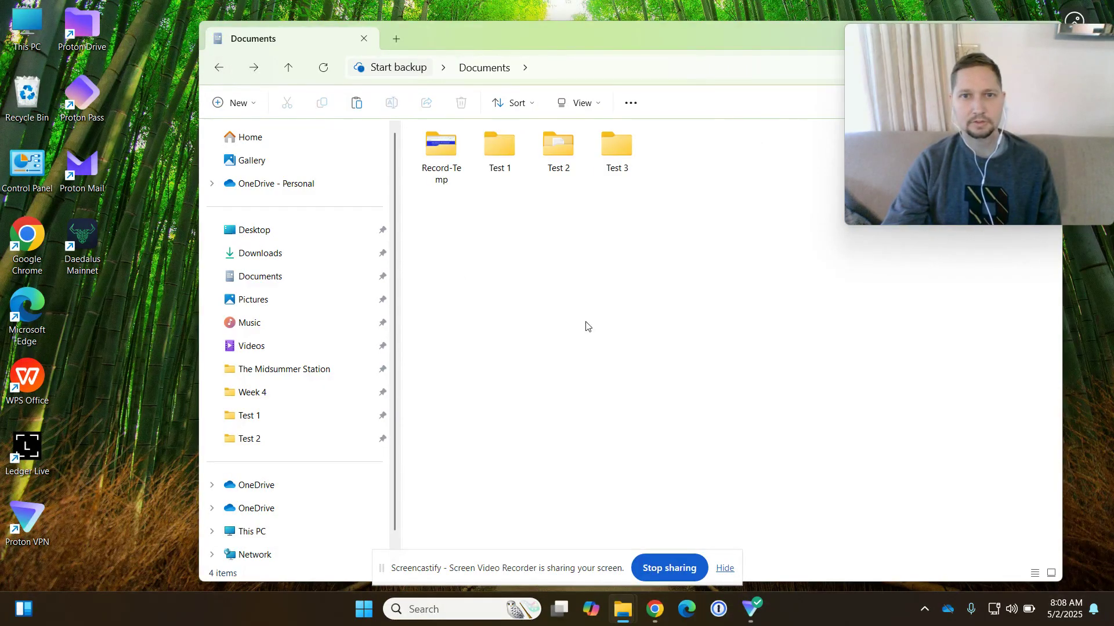
left_click(356, 104)
left_click(643, 316)
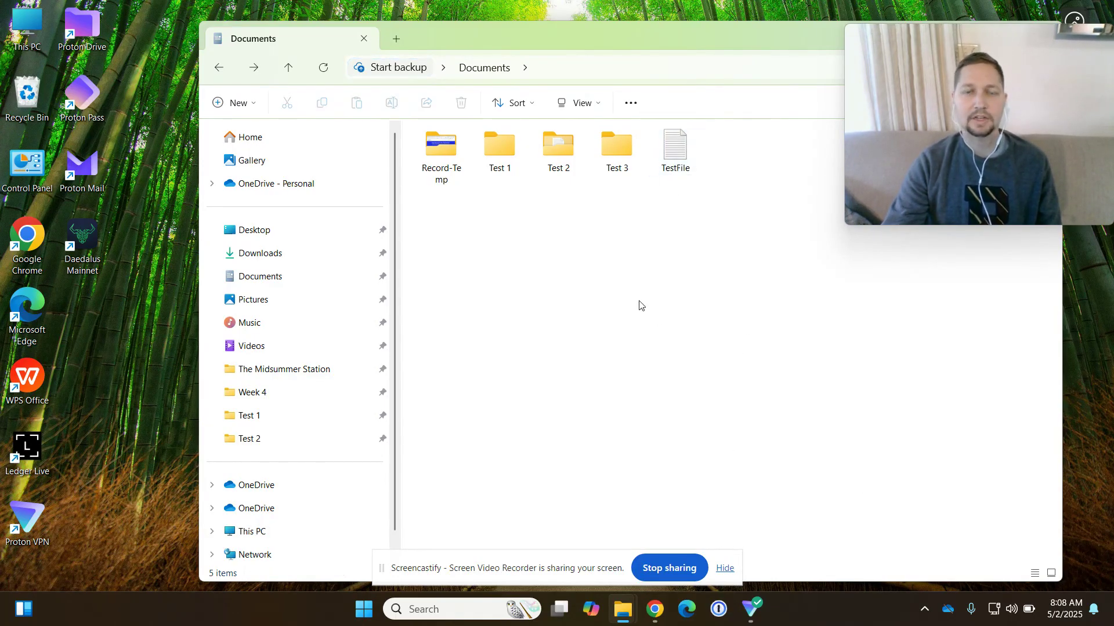
- Cut TestFile from Documents and paste it into the Test 1 folder
left_click(681, 150)
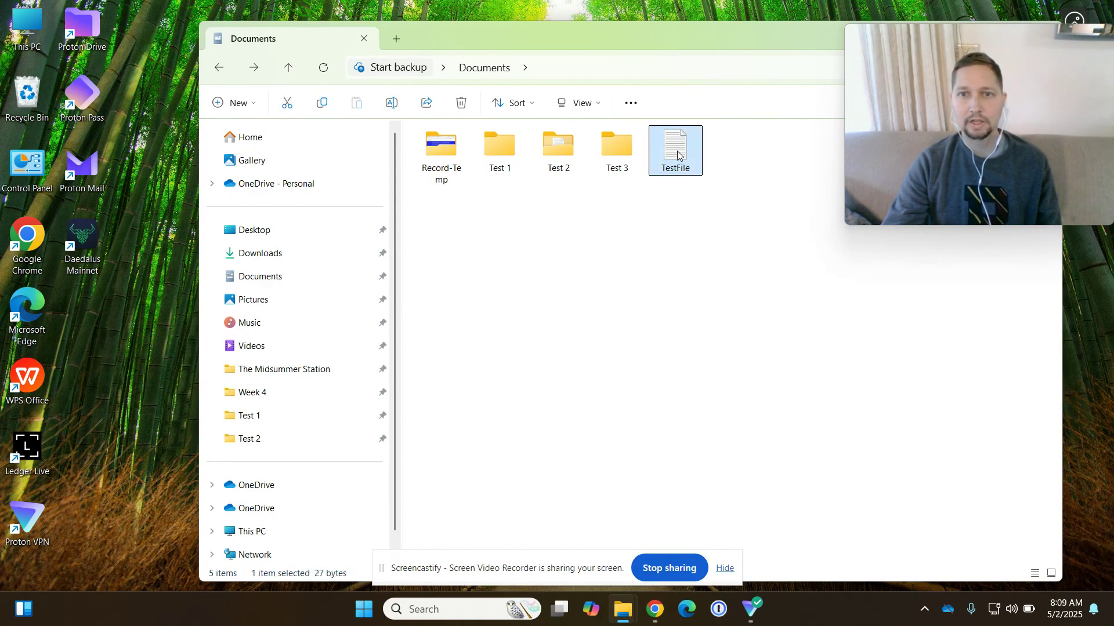
right_click(678, 155)
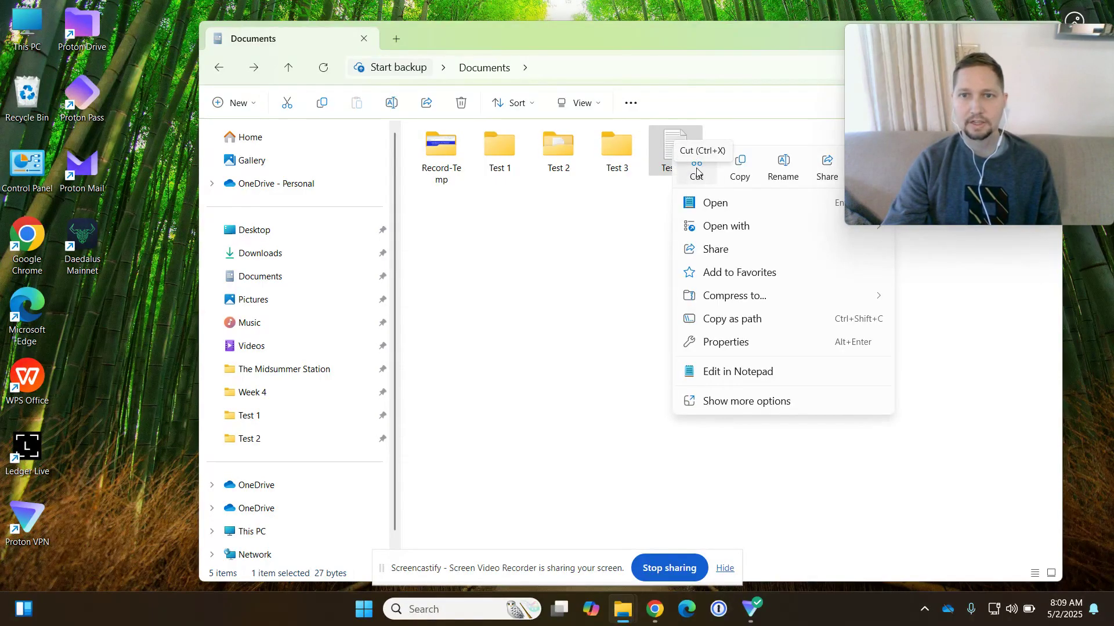
left_click(694, 169)
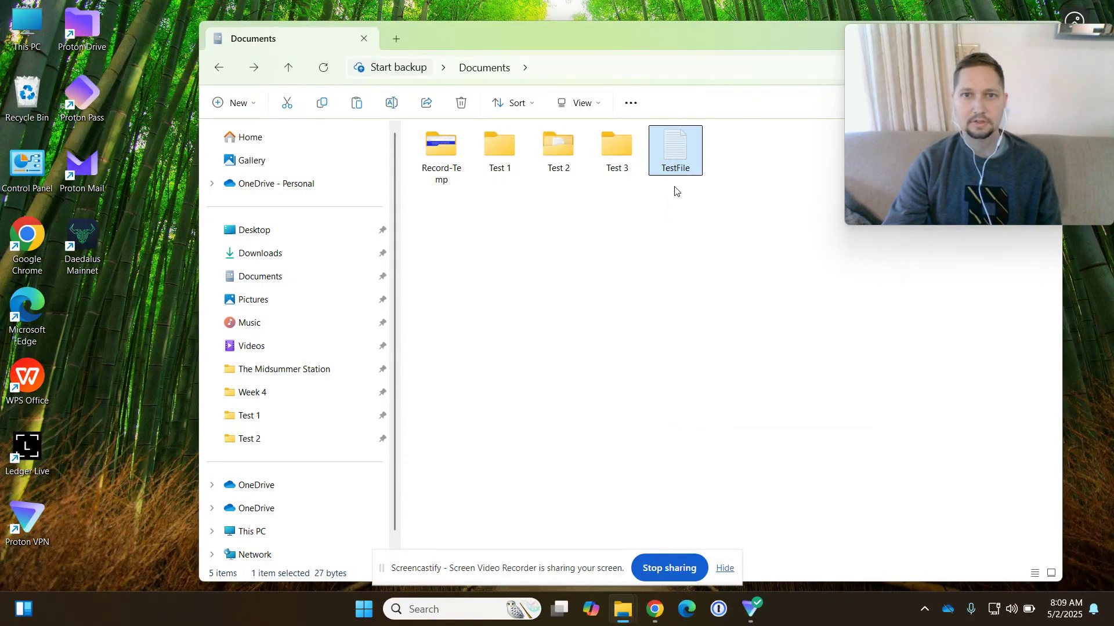
double_click(499, 156)
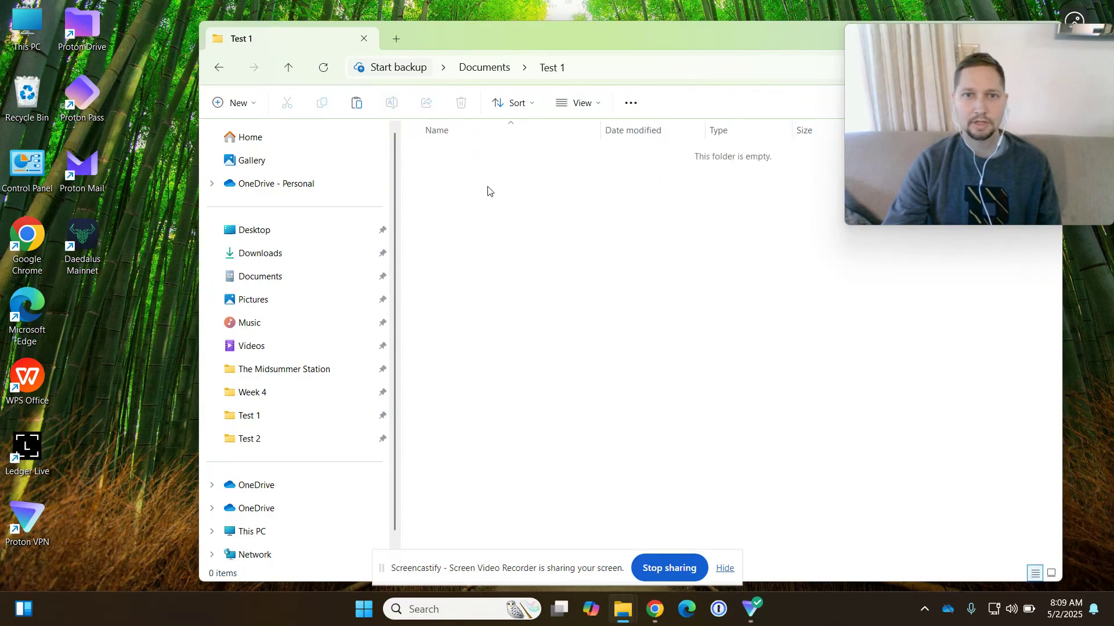
right_click(488, 191)
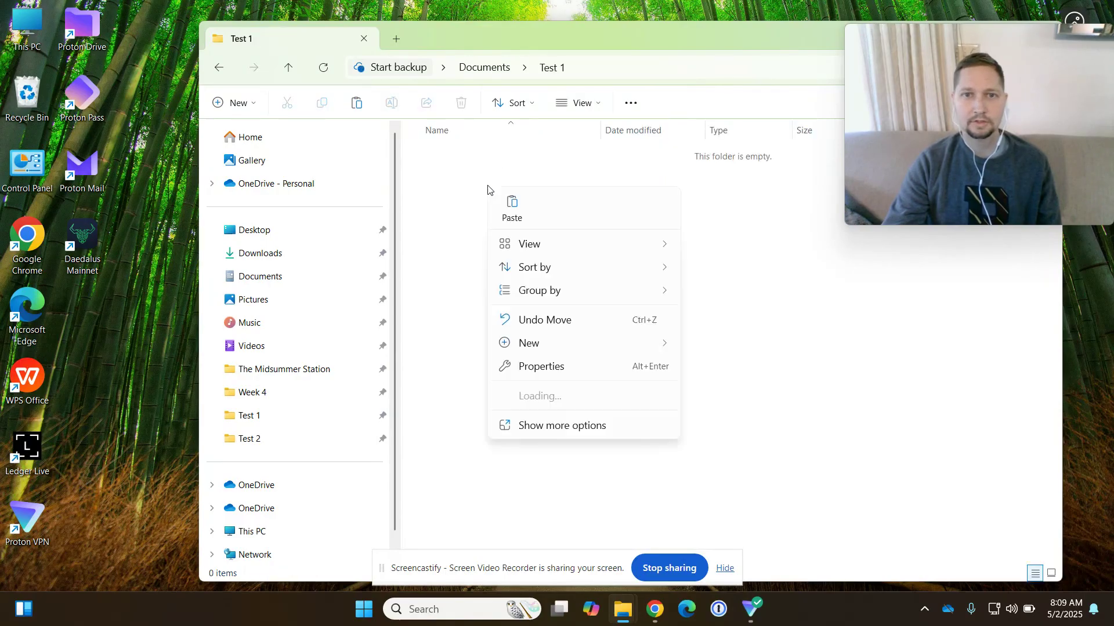
left_click(513, 208)
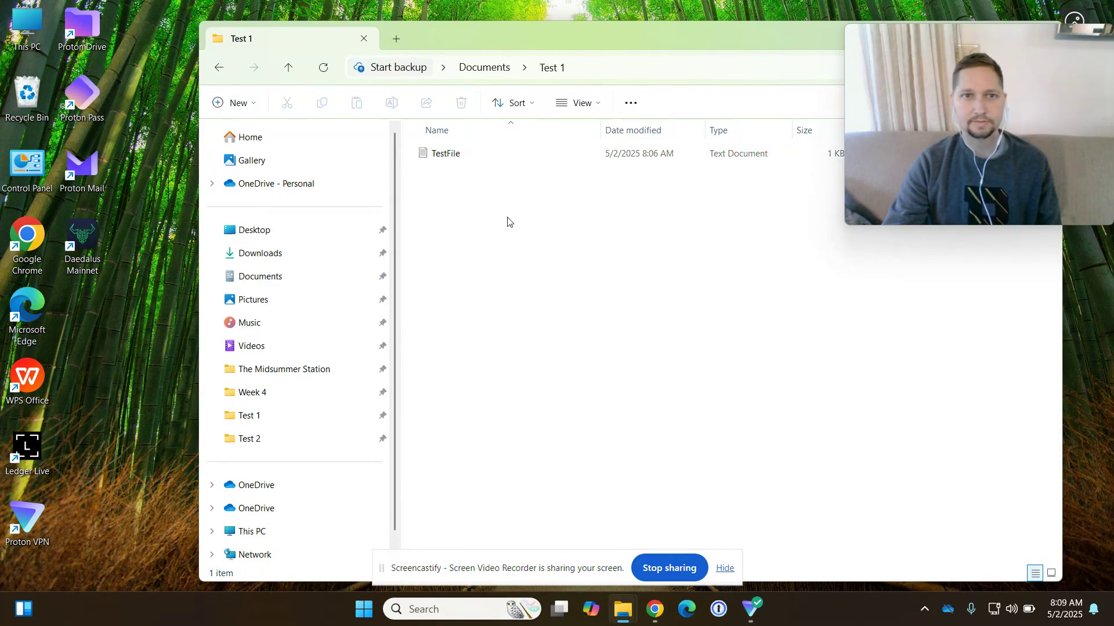
- Copy TestFile from the Test 1 folder and paste the duplicate into Documents
left_click(446, 161)
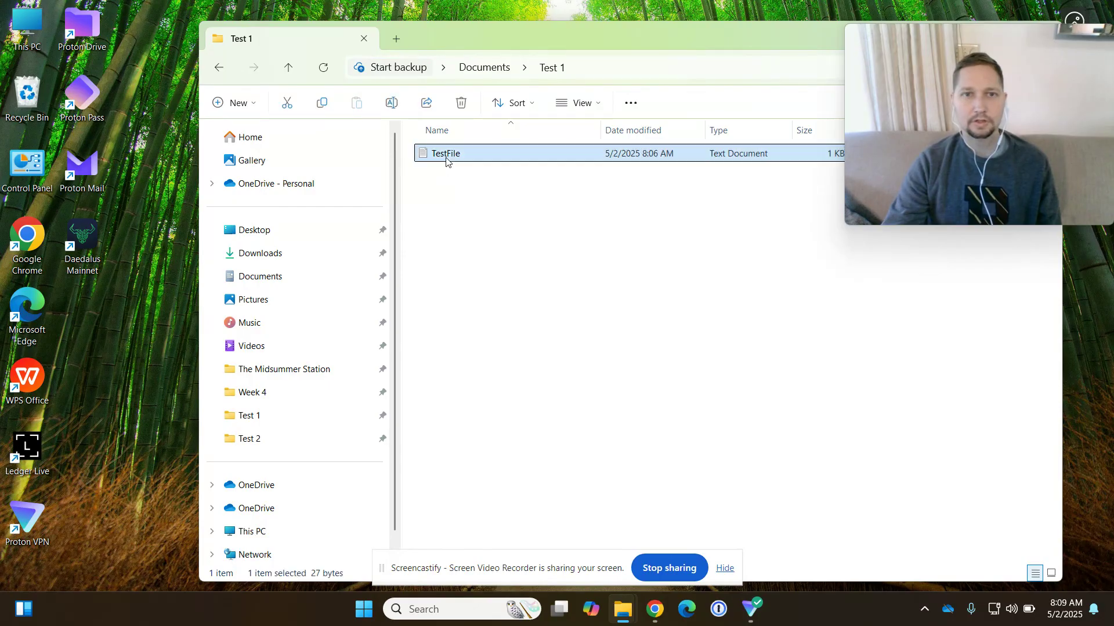
left_click(321, 105)
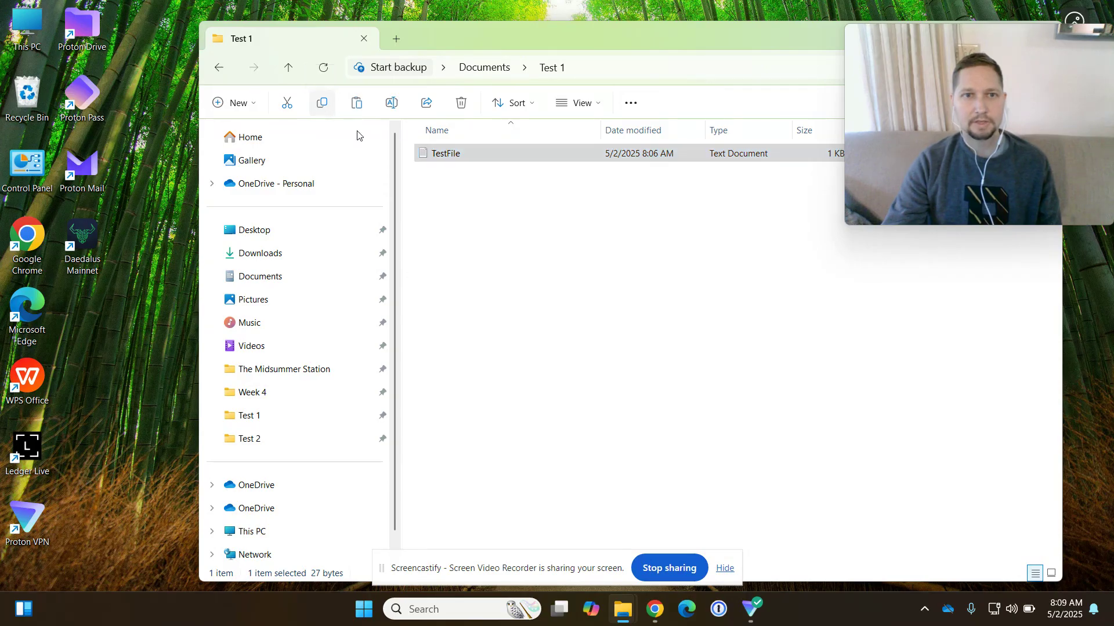
left_click(224, 73)
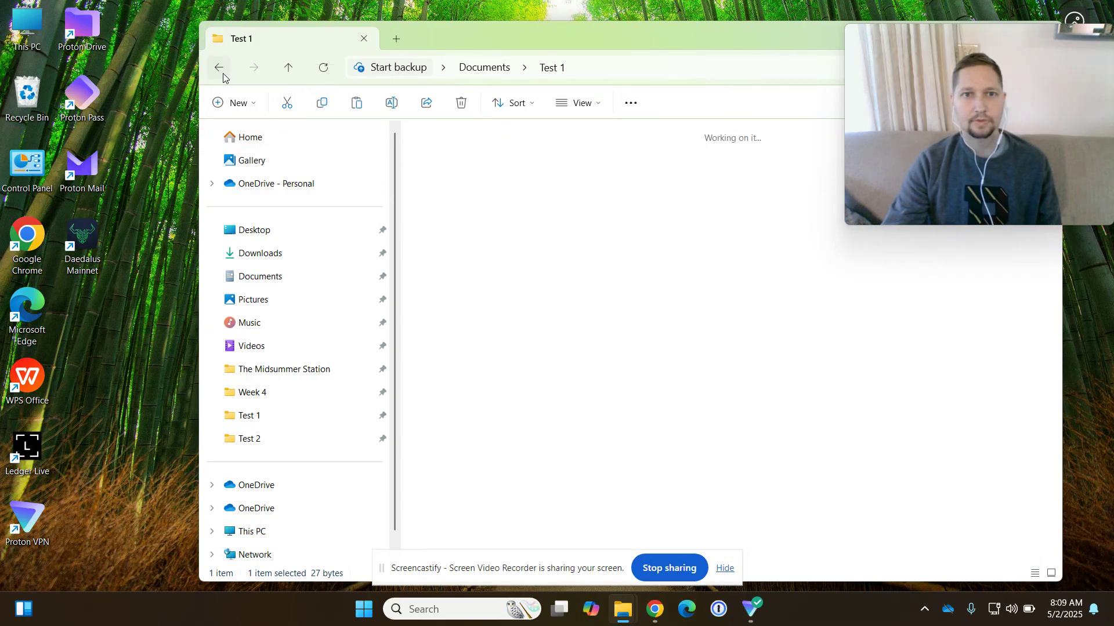
right_click(497, 245)
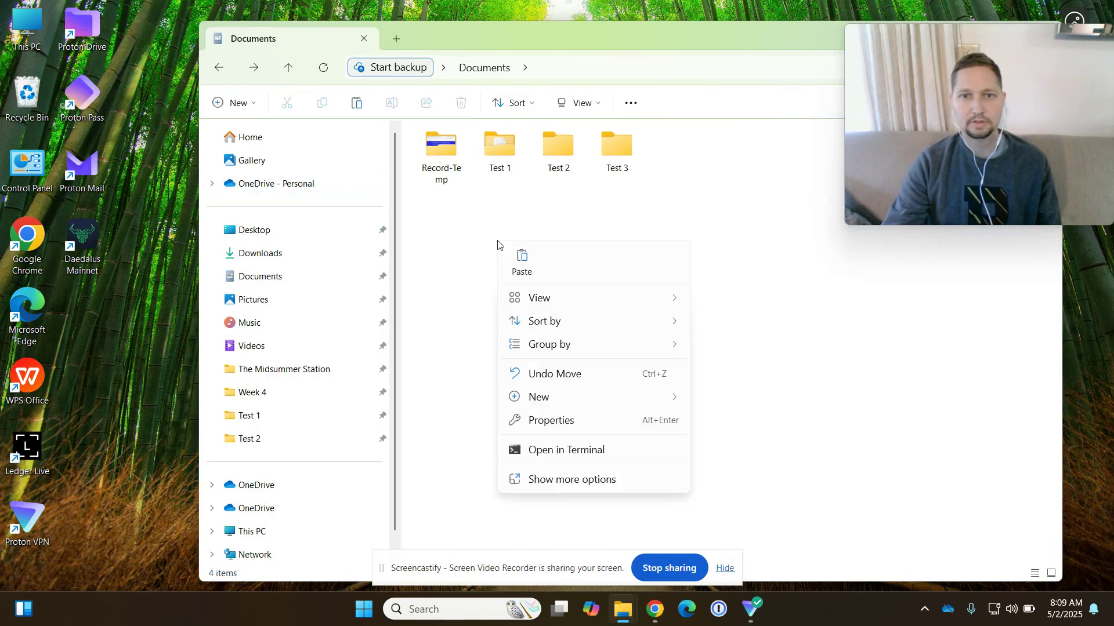
left_click(523, 264)
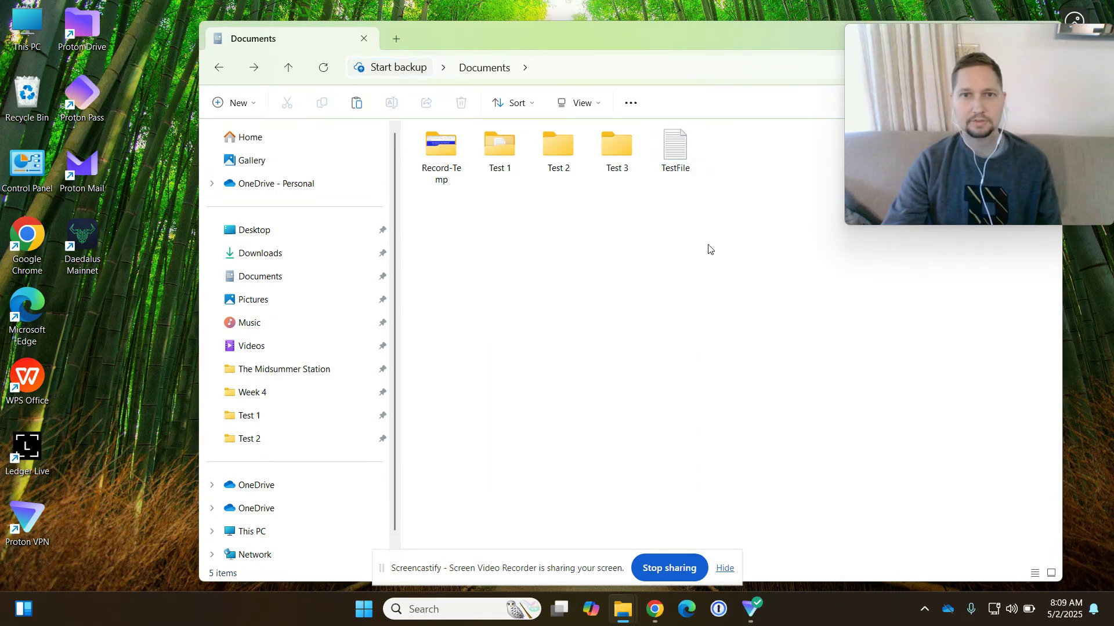
- Open the TestFile copy in Documents to check its text, then close it
left_click(673, 157)
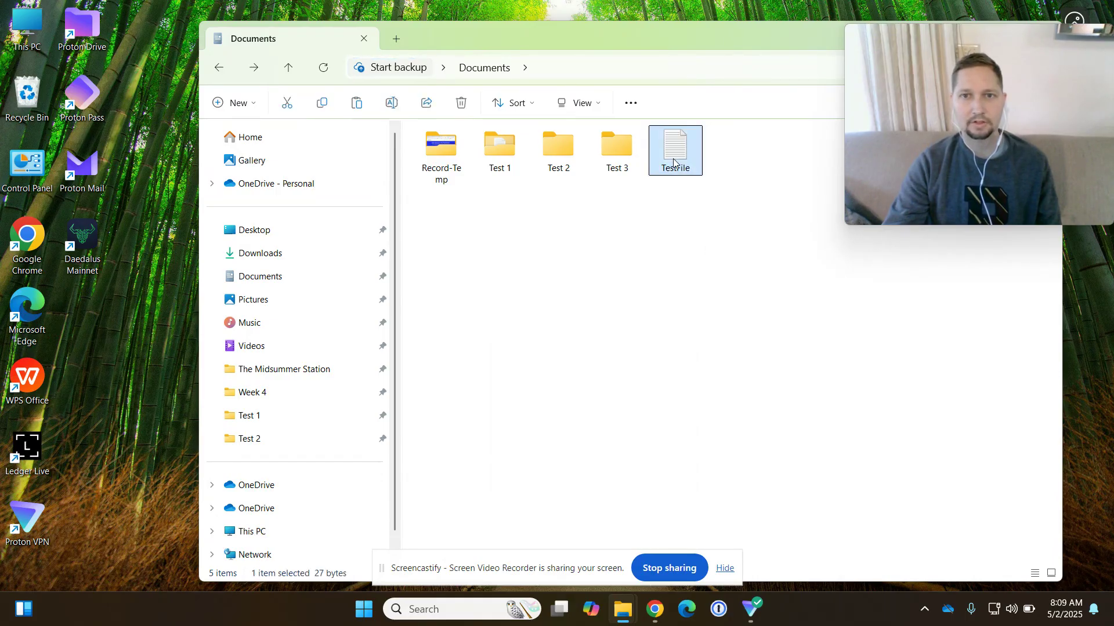
double_click(673, 157)
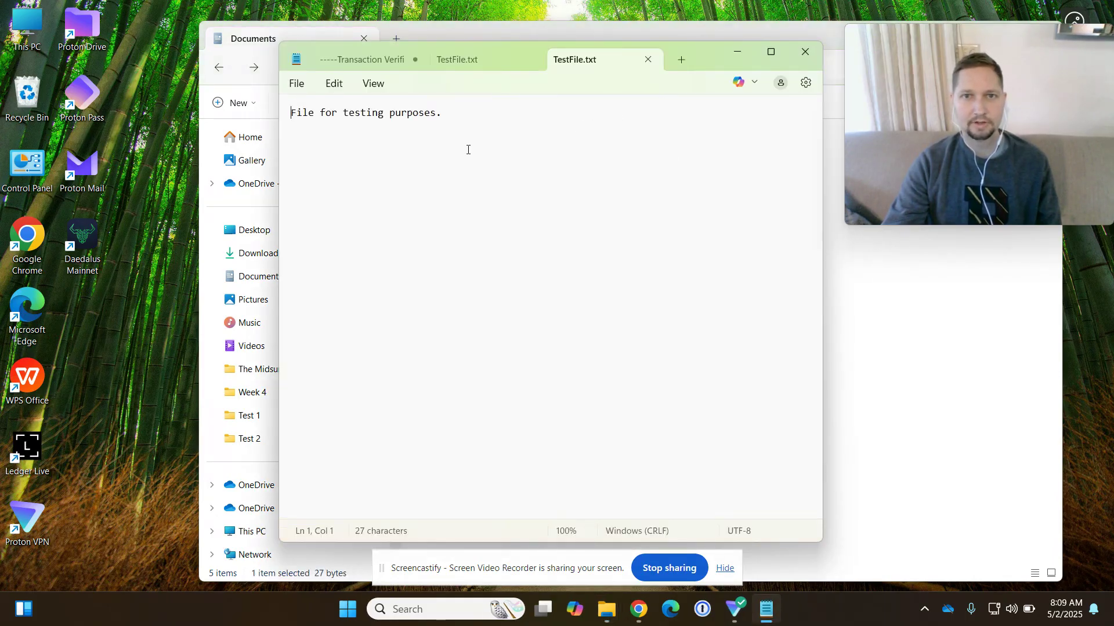
left_click(807, 54)
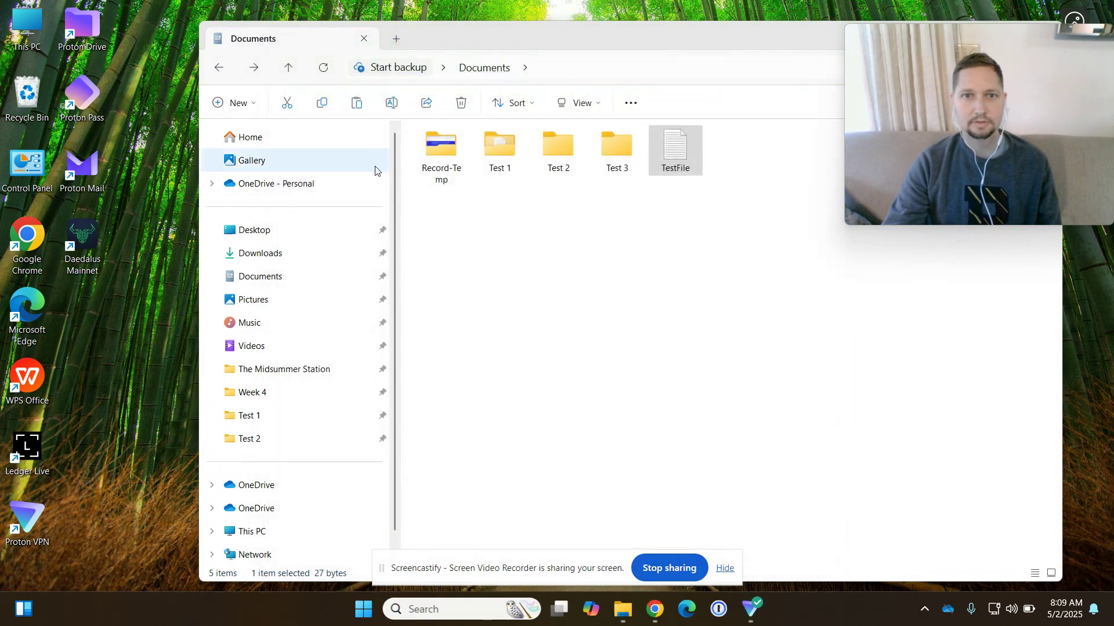
- Open the original TestFile in the Test 1 folder to compare its text, then close it
left_click(504, 145)
double_click(504, 145)
left_click(447, 155)
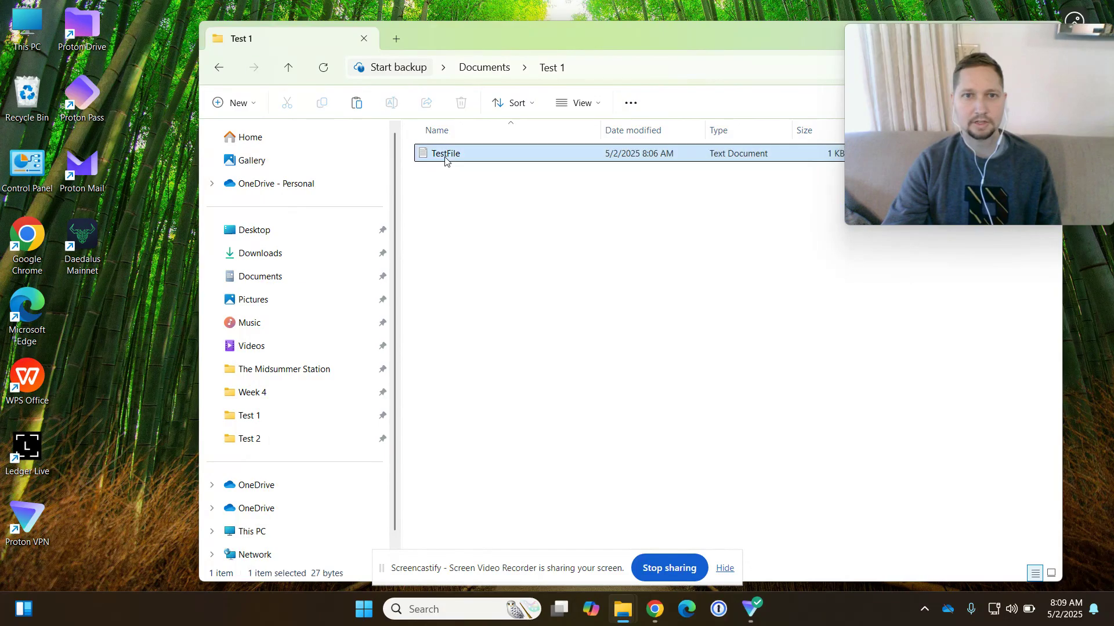
key("Return")
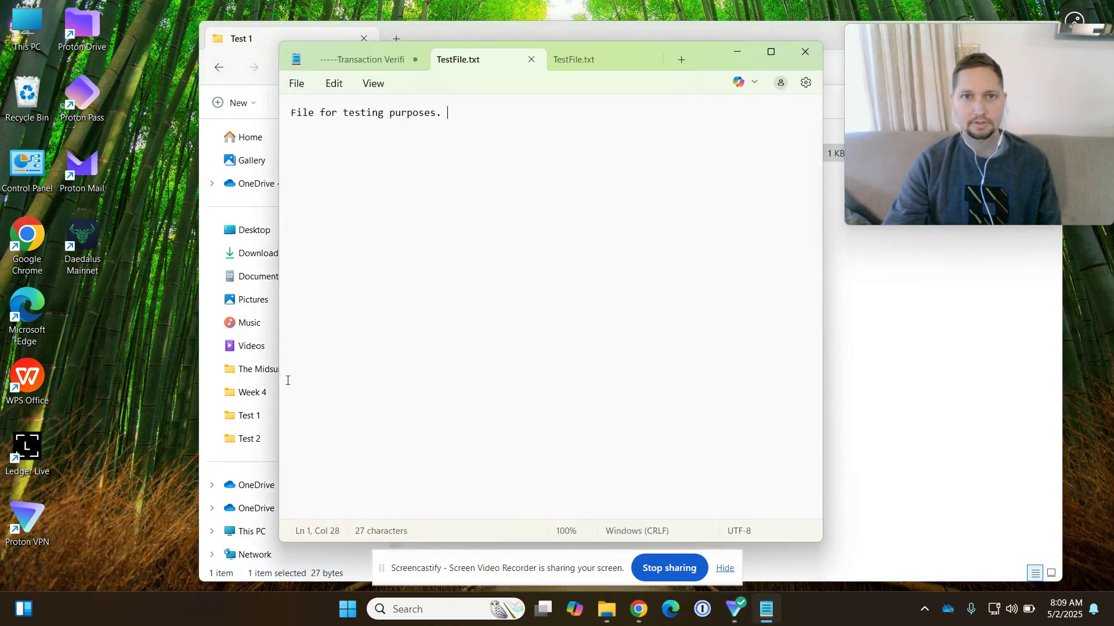
left_click(807, 54)
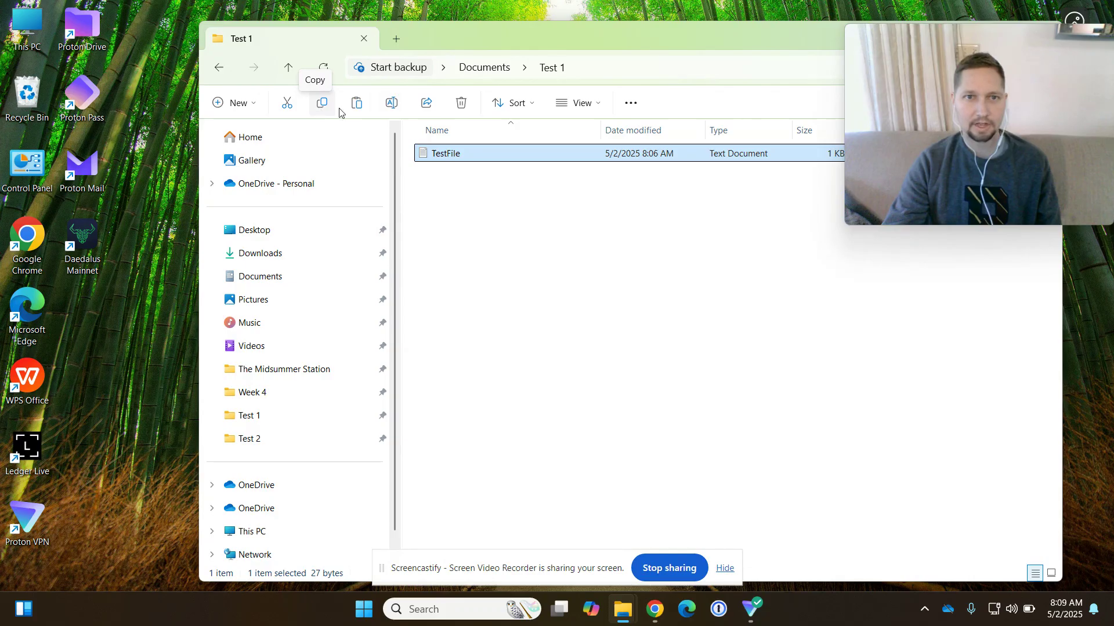
- Copy TestFile from Documents and paste the duplicate into the Test 2 folder
left_click(220, 70)
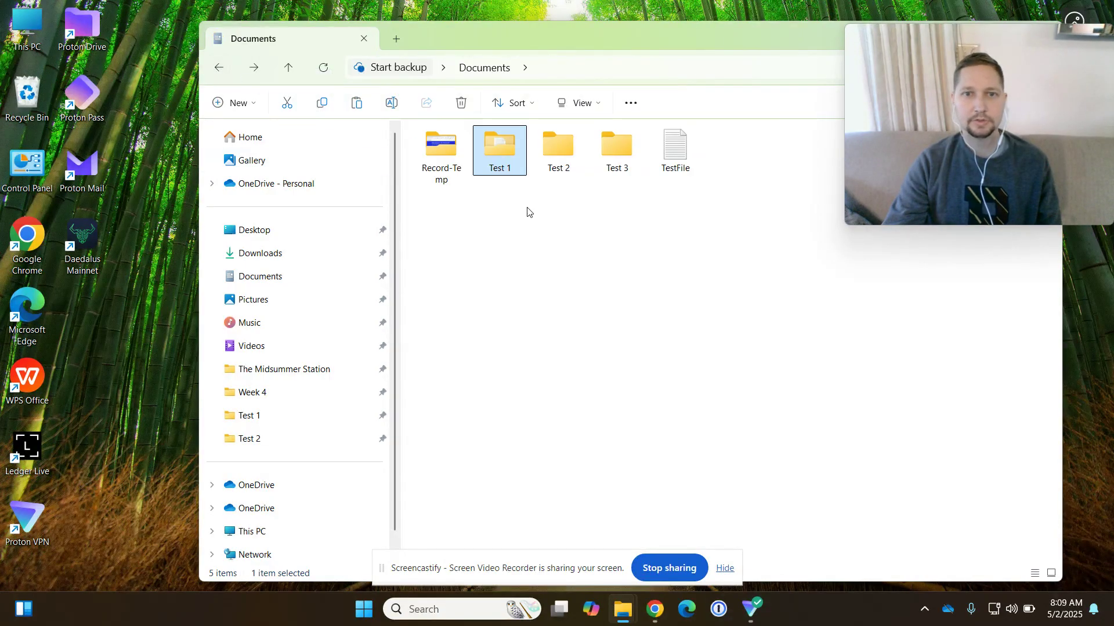
left_click(684, 137)
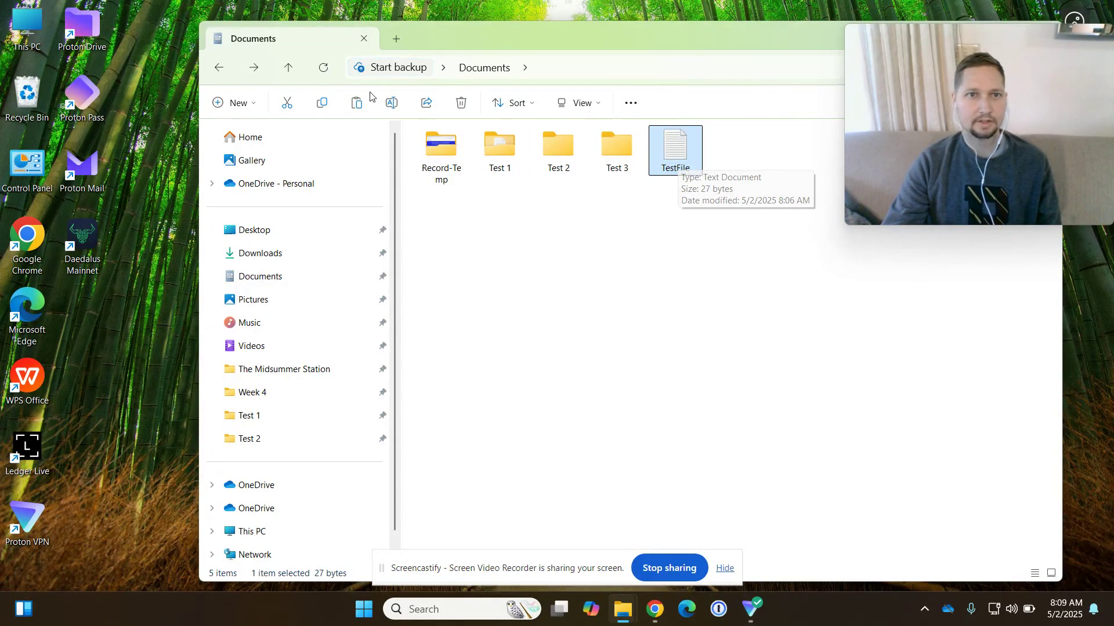
right_click(678, 152)
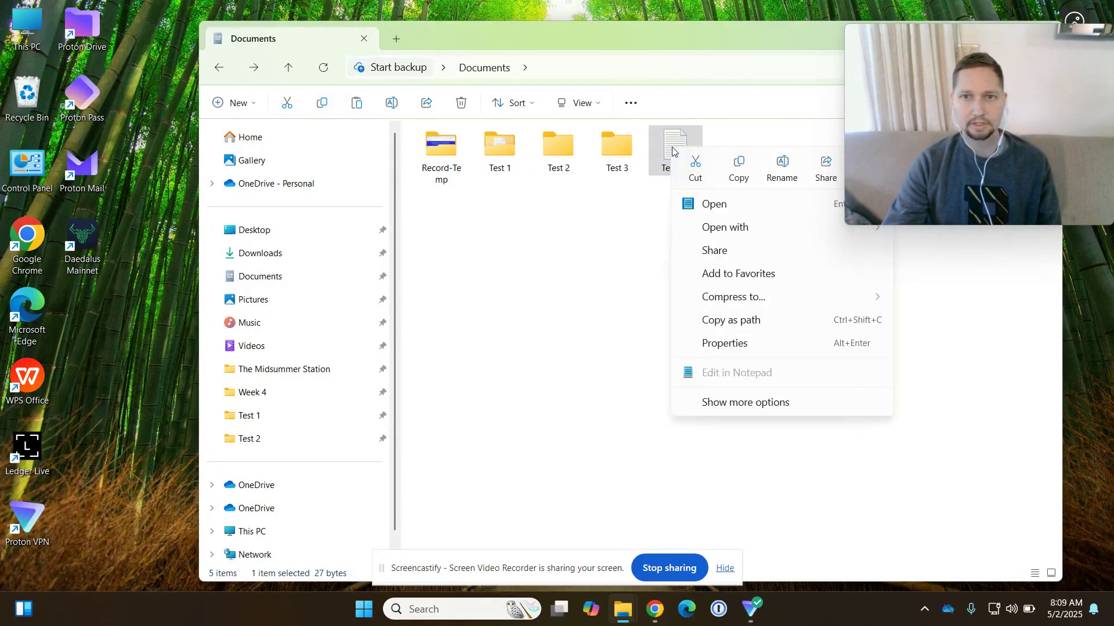
left_click(740, 171)
left_click(609, 223)
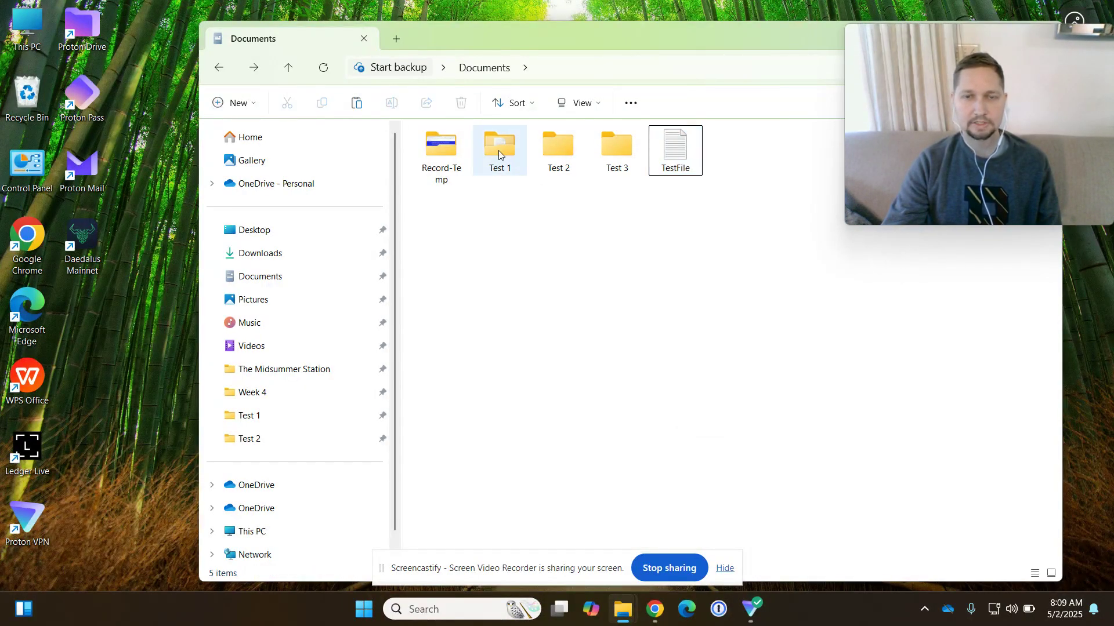
double_click(557, 147)
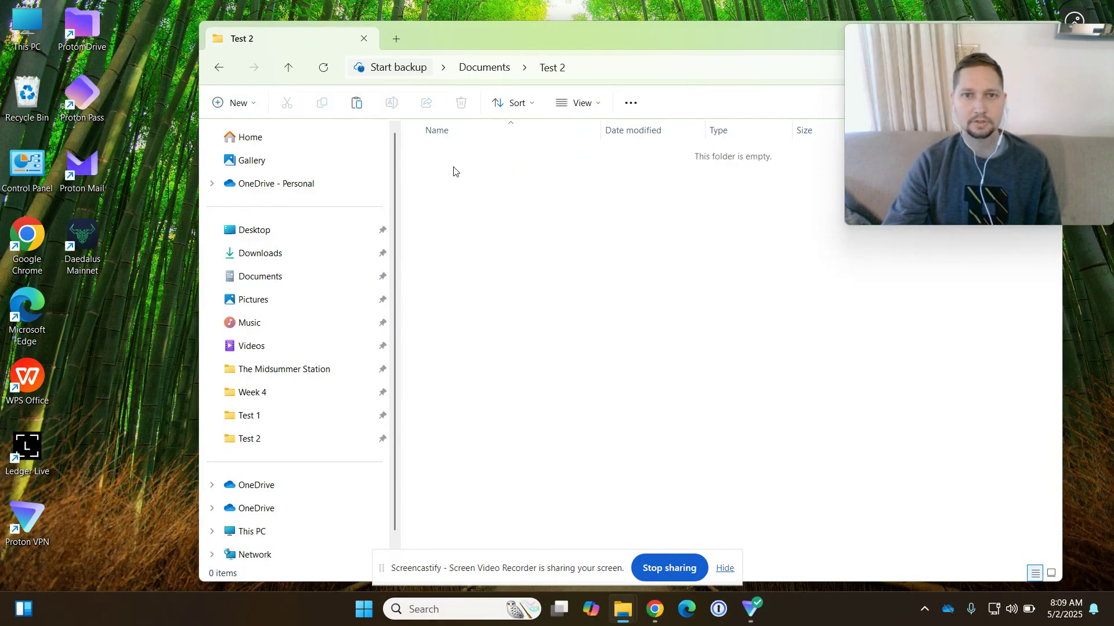
right_click(456, 172)
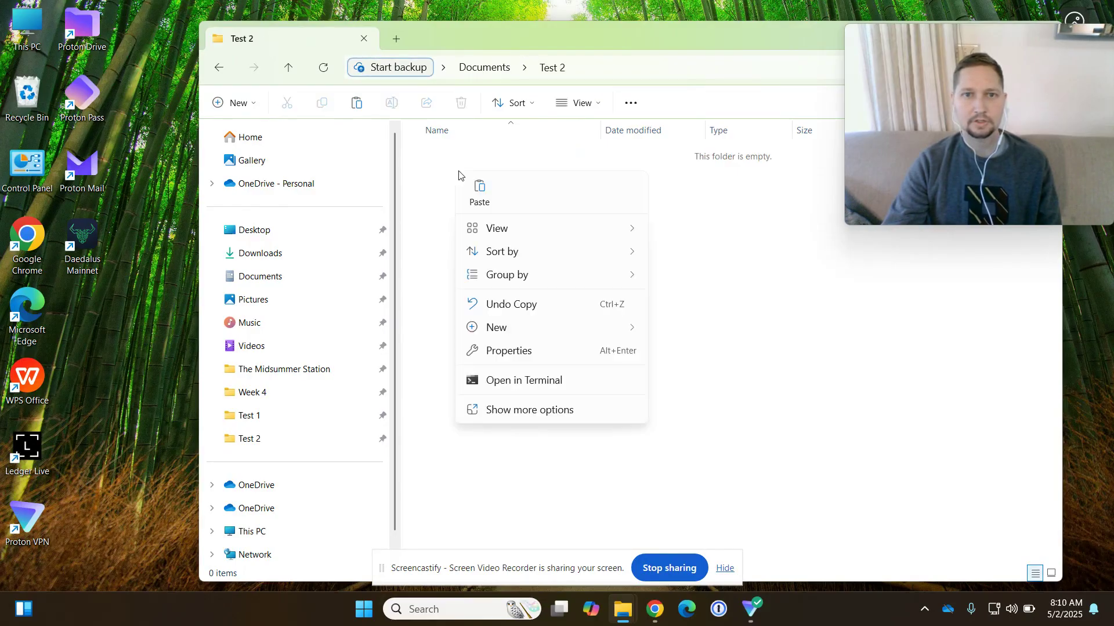
left_click(482, 192)
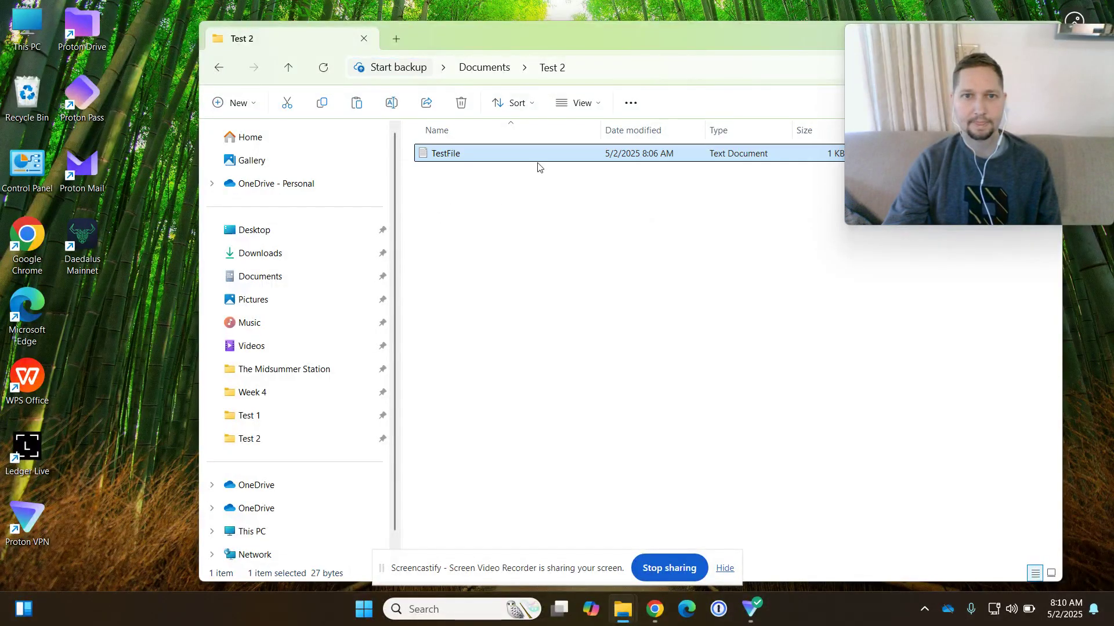
- Copy TestFile from Documents and paste the duplicate into the Test 3 folder
left_click(221, 69)
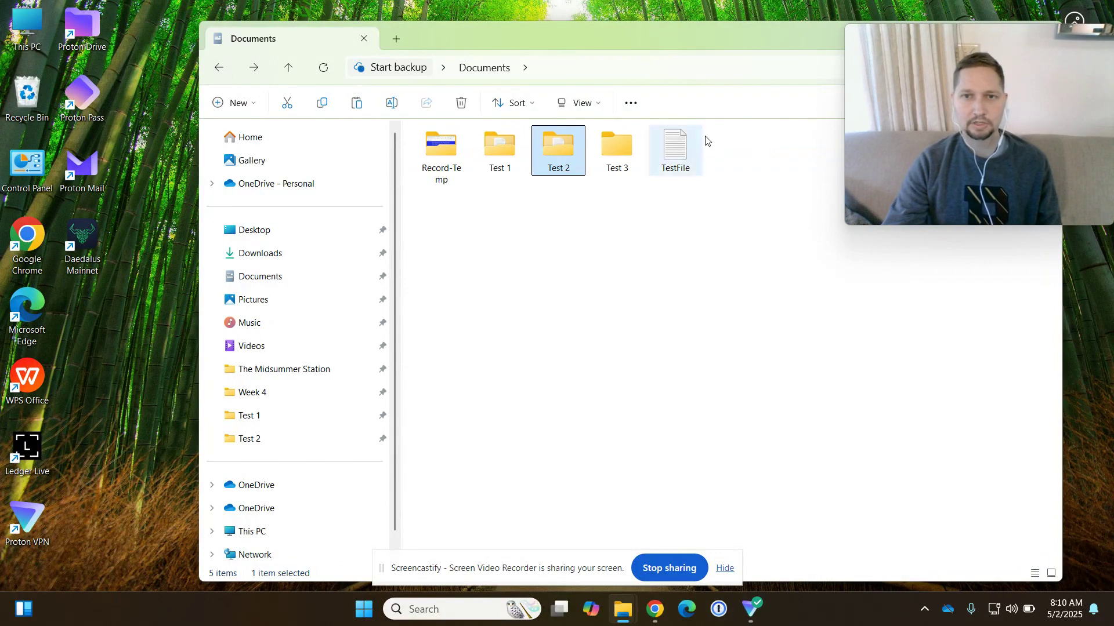
left_click(673, 155)
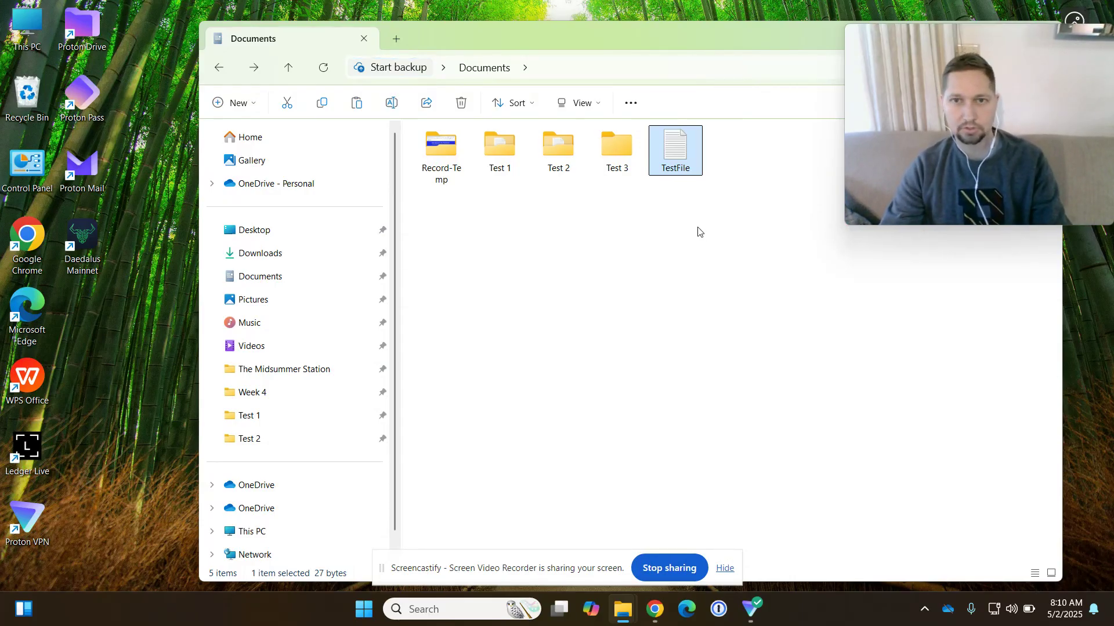
double_click(609, 168)
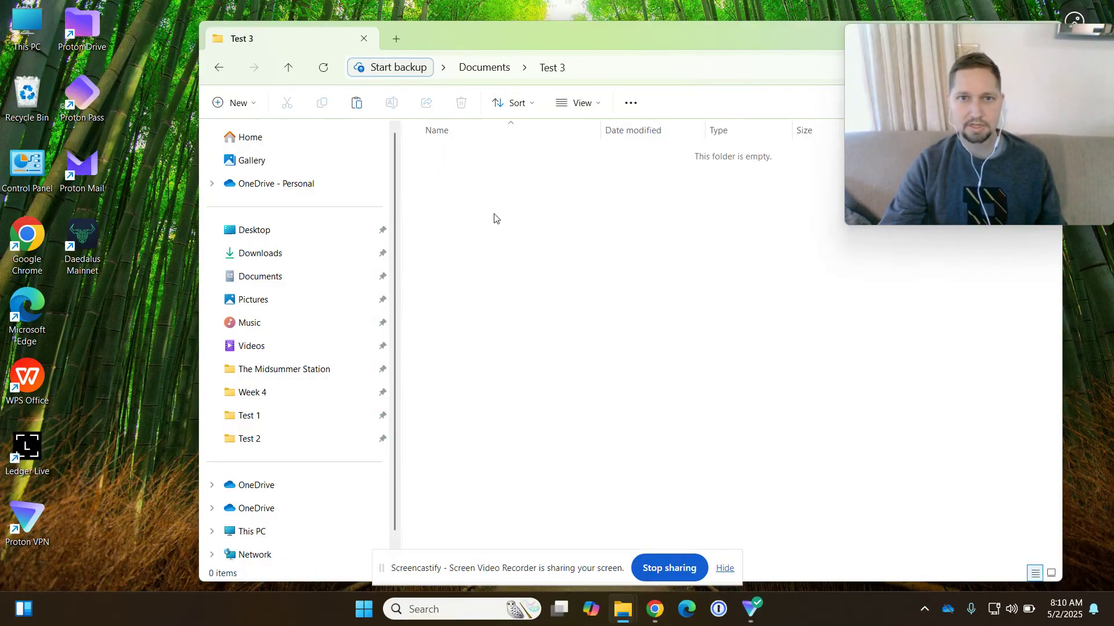
key("ctrl+v")
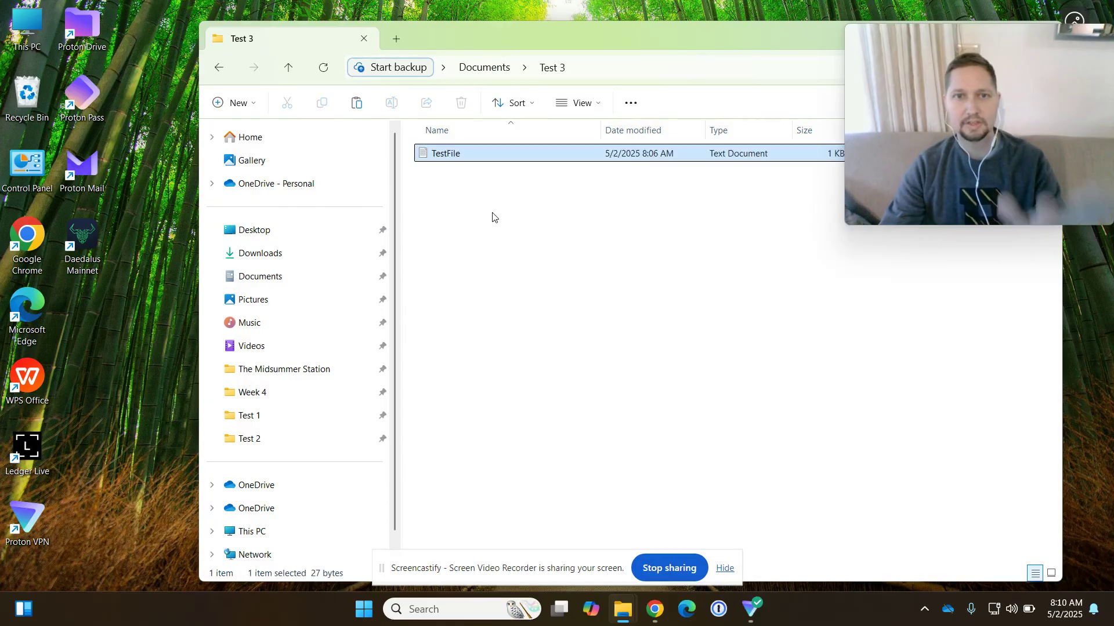
- Open the TestFile copy in the Test 3 folder to check its text, then close it
left_click(479, 167)
left_click(490, 154)
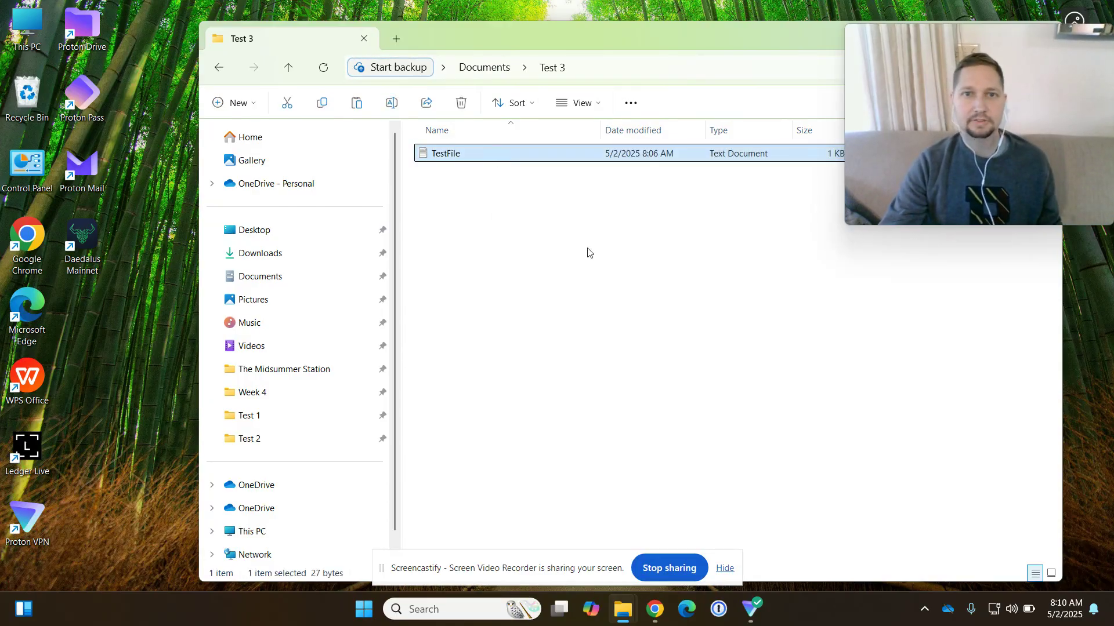
key("Return")
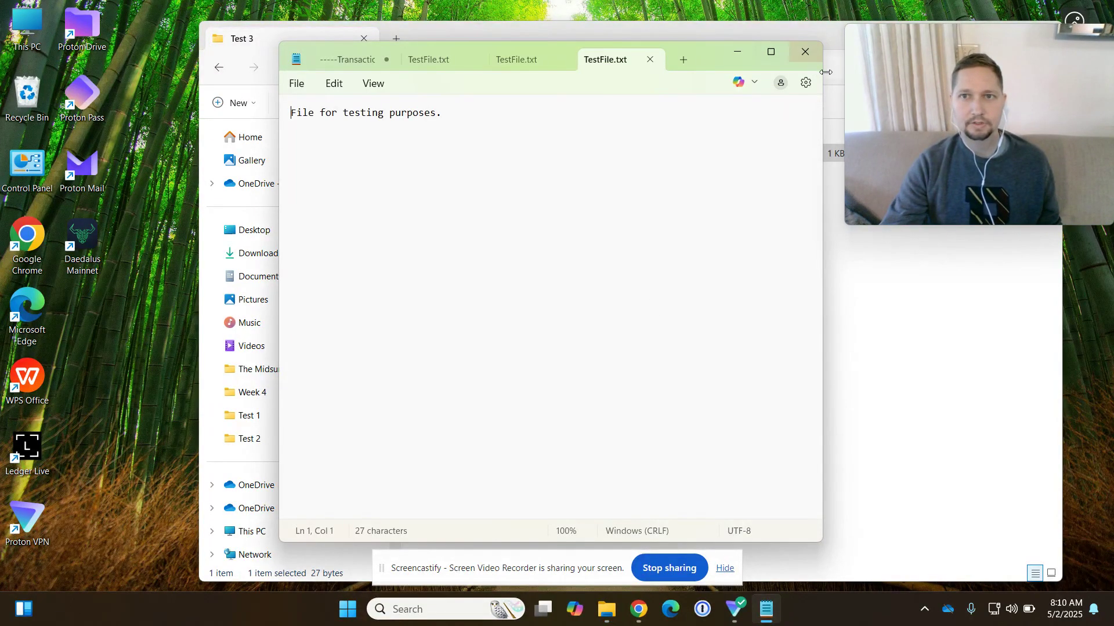
left_click(803, 57)
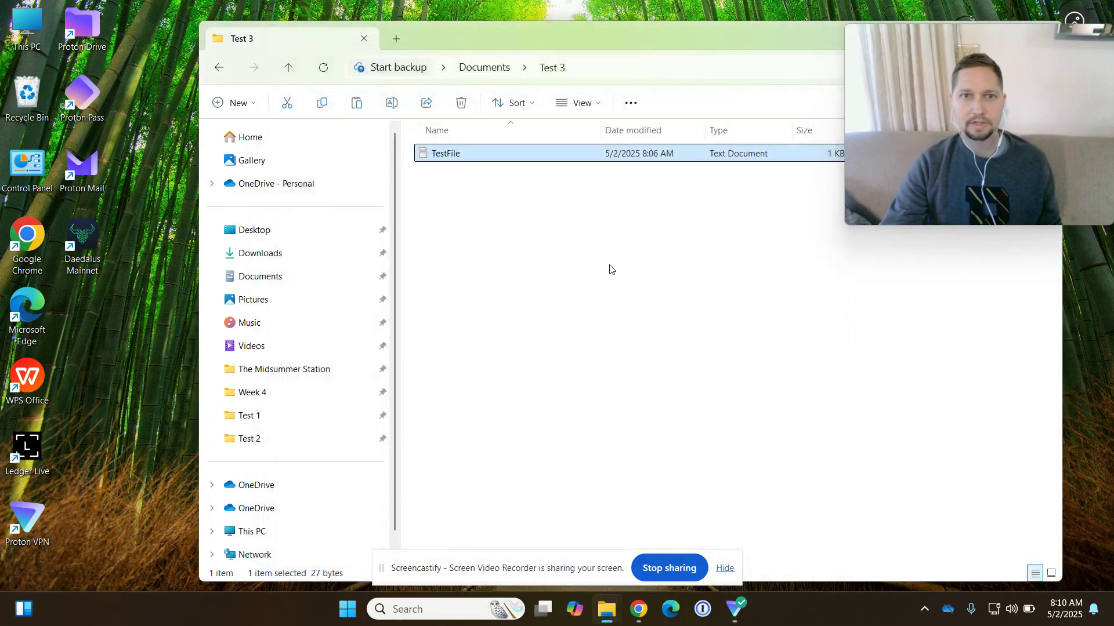
- Delete the TestFile copy from the Test 3 folder
left_click(446, 156)
left_click(615, 308)
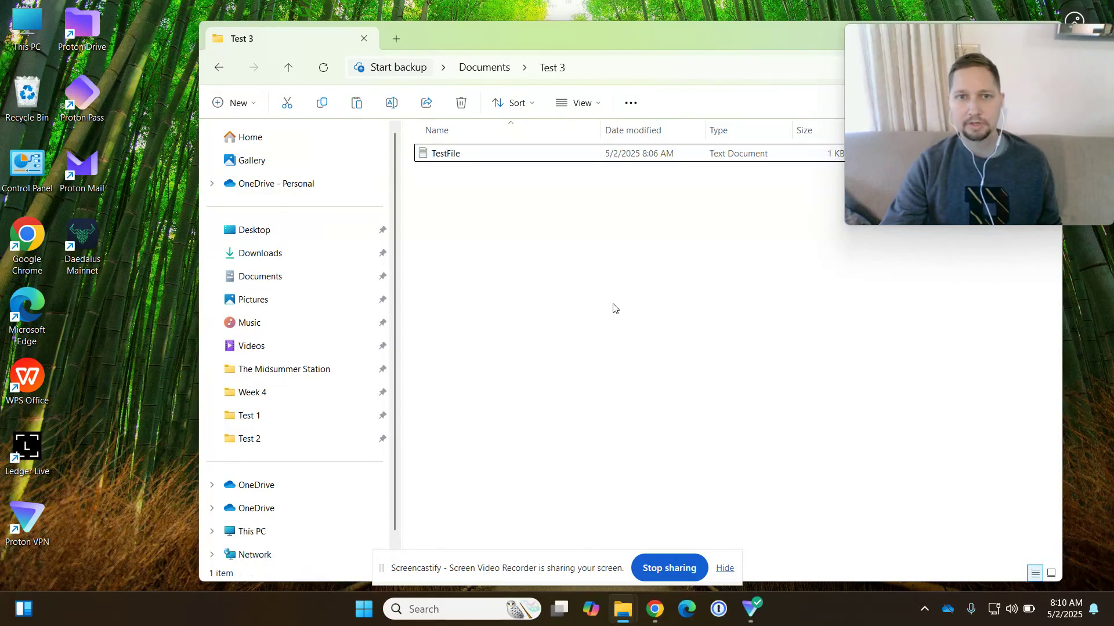
left_click(530, 157)
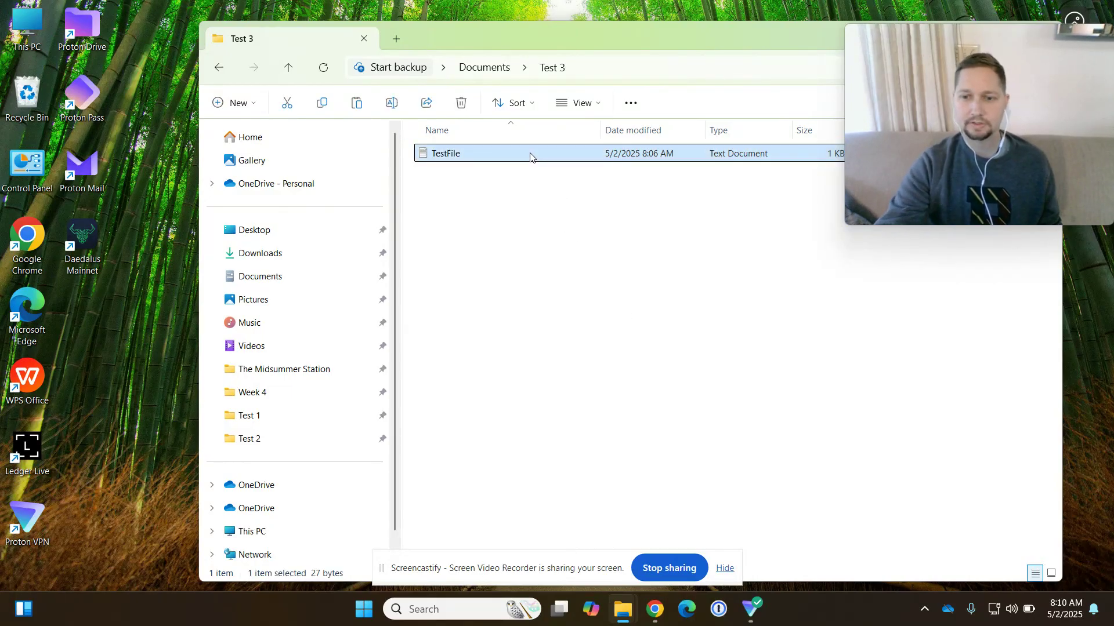
key("Delete")
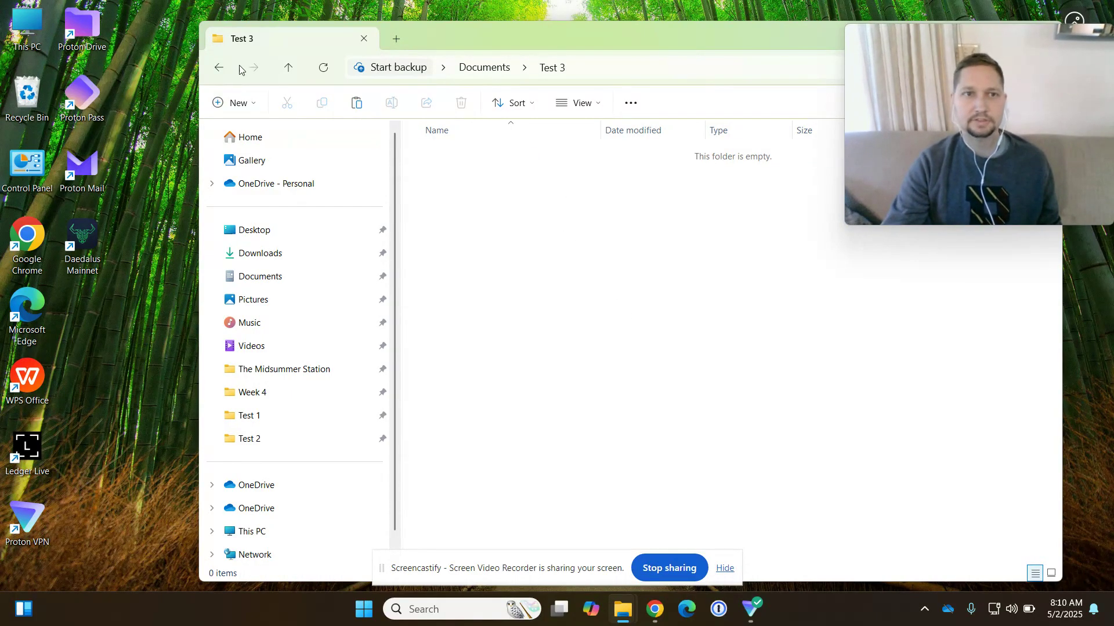
- Go back to Documents and look in the Recycle Bin for the deleted TestFile, then close the bin
left_click(218, 70)
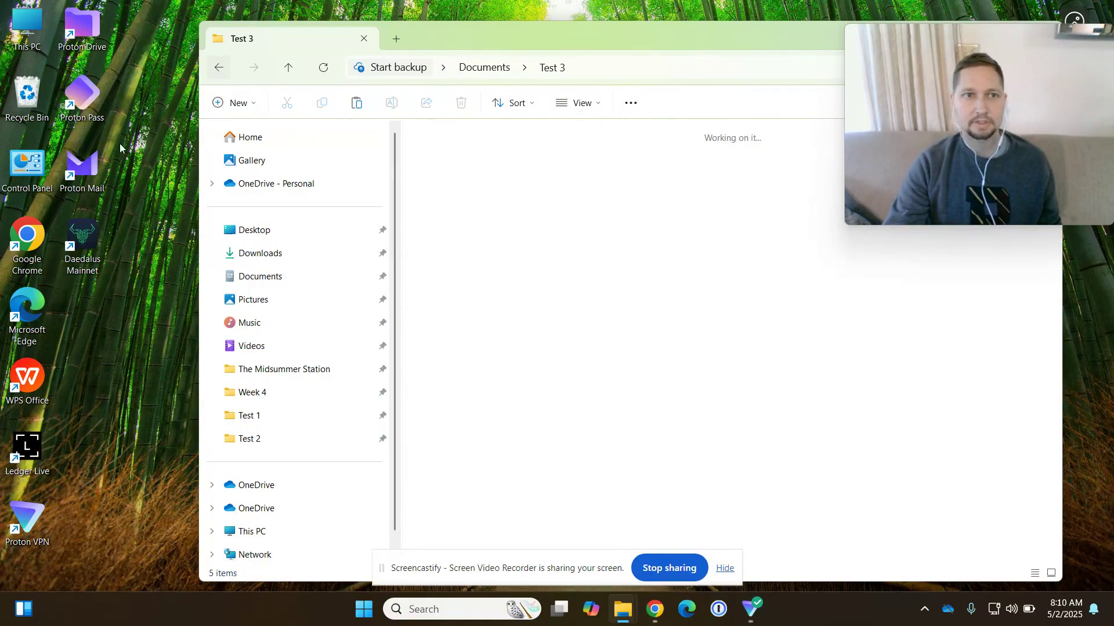
double_click(26, 98)
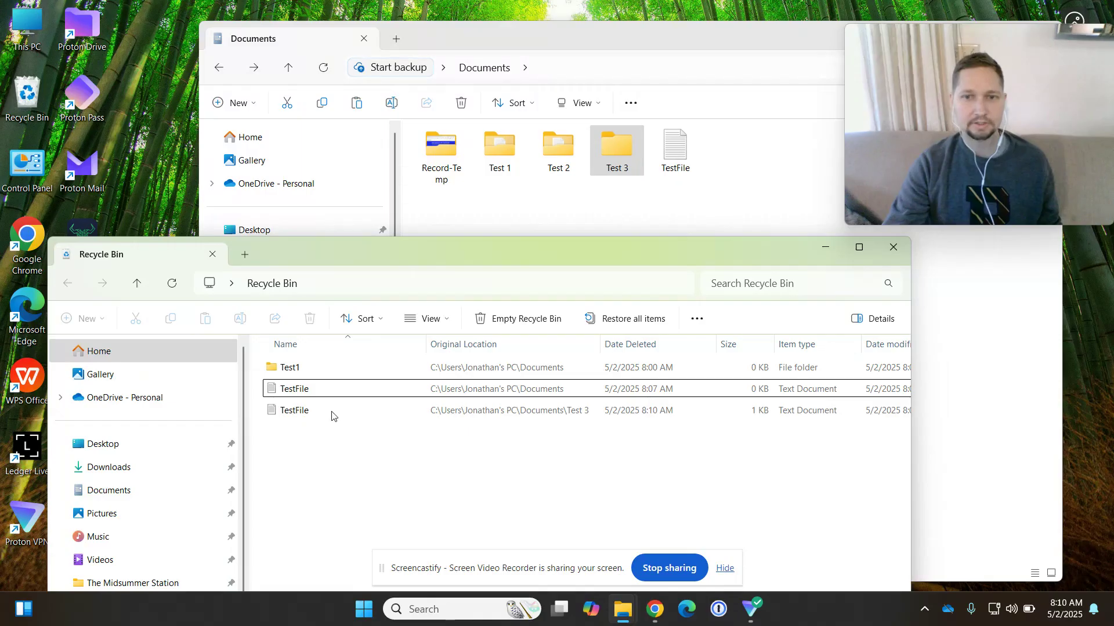
left_click(894, 247)
left_click(578, 332)
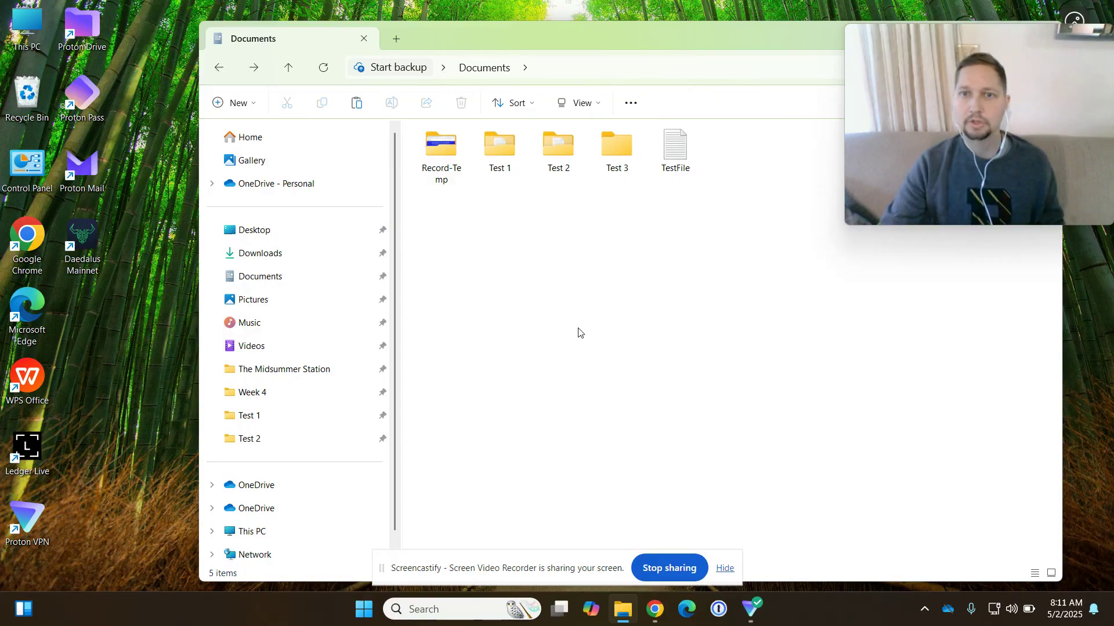
- Compress the Test 1 folder in Documents to a ZIP file
left_click(510, 152)
right_click(497, 151)
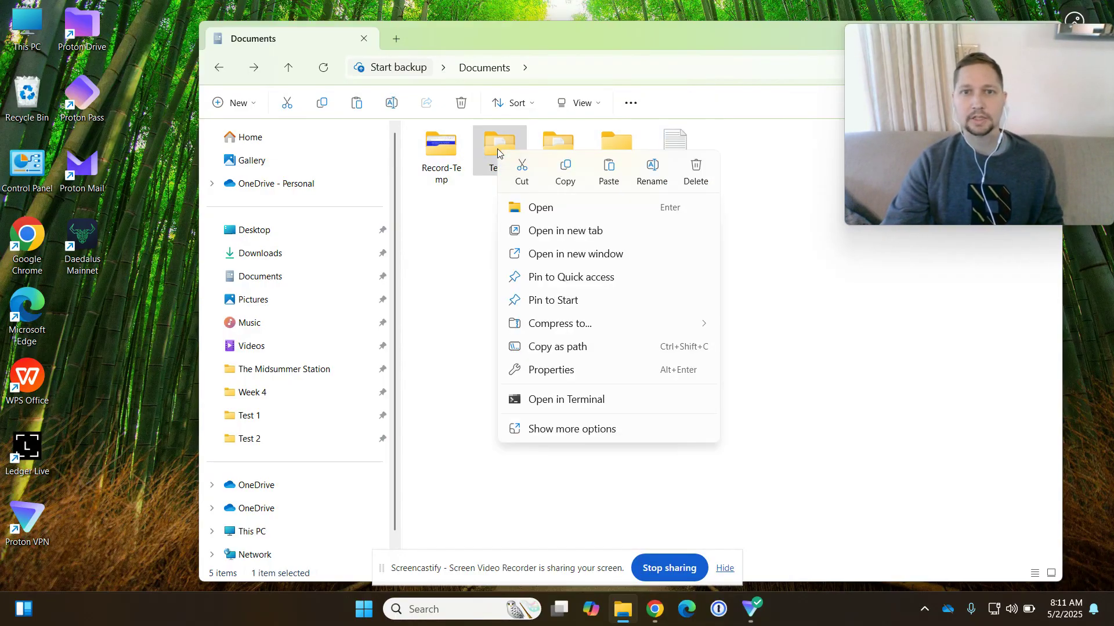
mouse_move(557, 333)
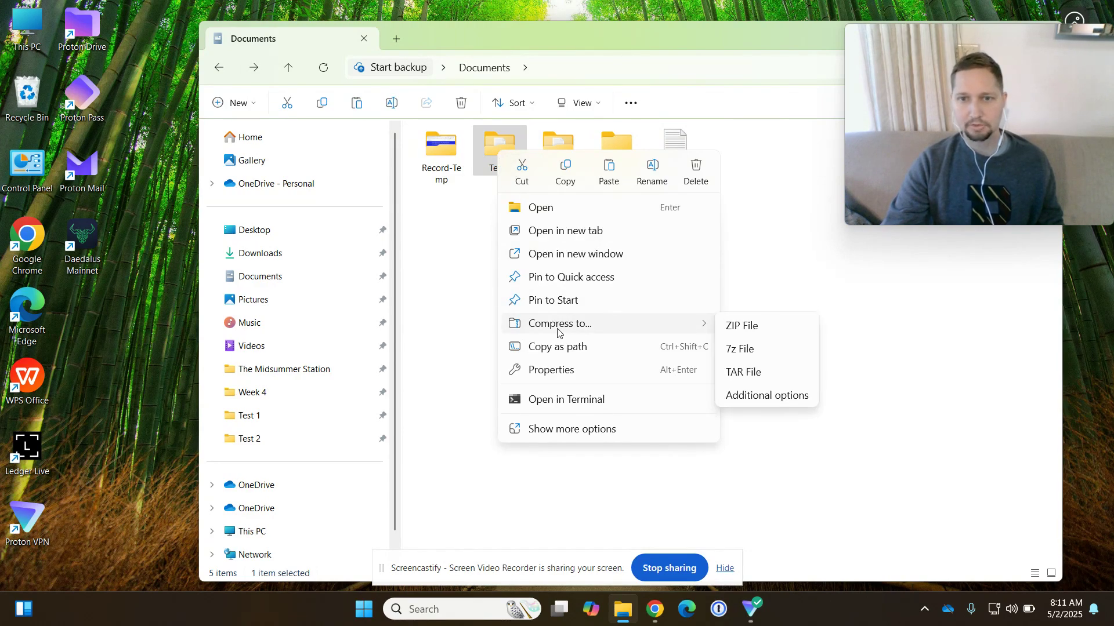
left_click(759, 329)
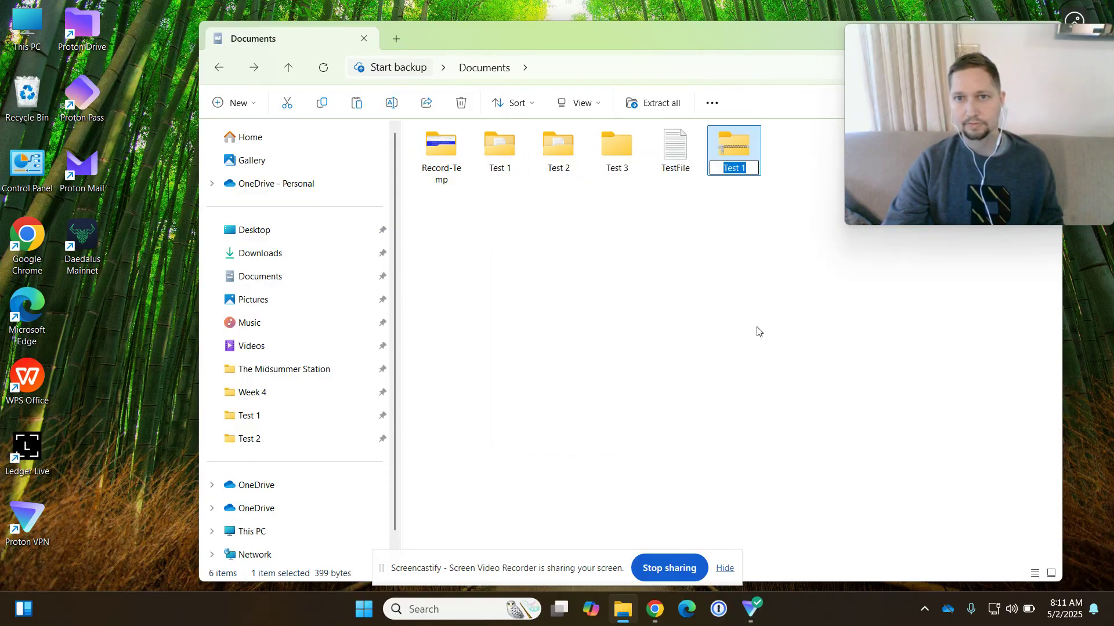
- Name the new ZIP file Test1Zip
left_click(755, 168)
left_click_drag(755, 169, 640, 169)
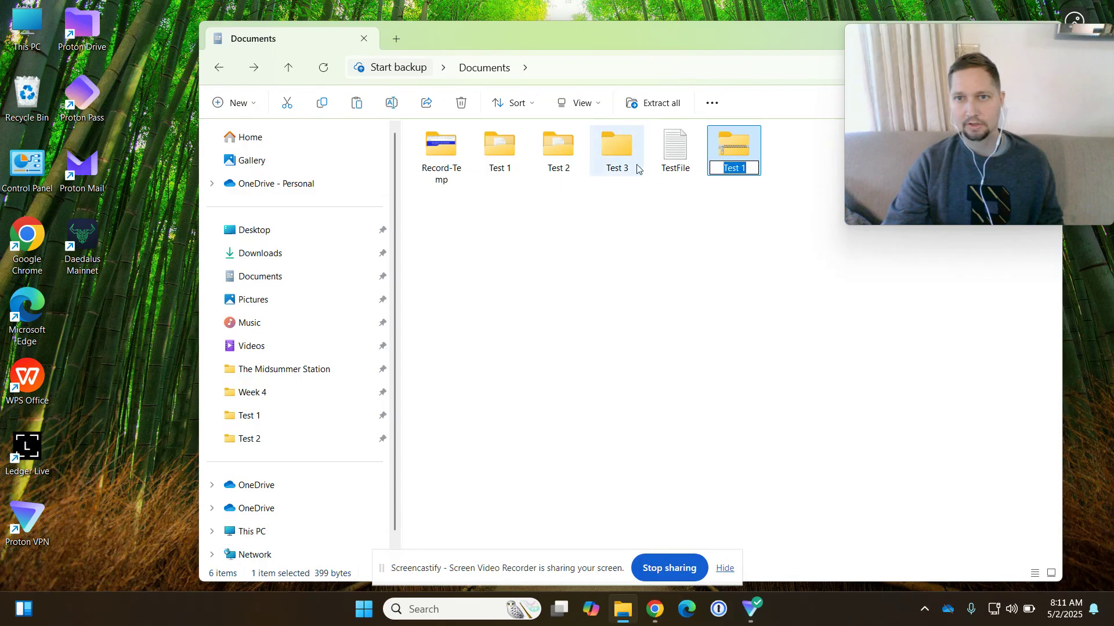
type("Test1")
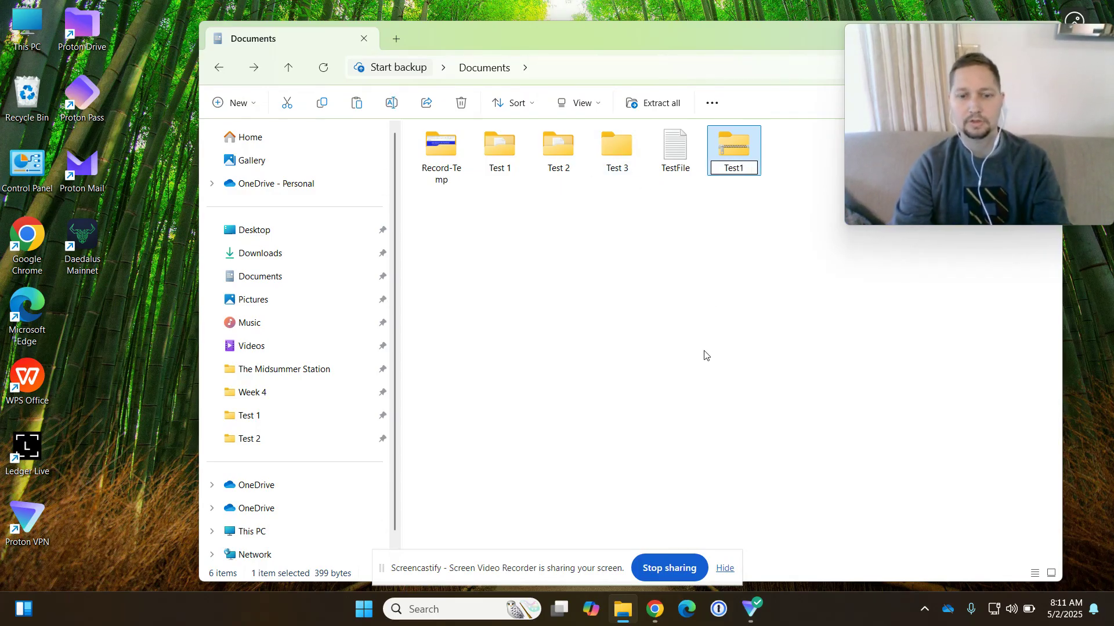
type("Zip")
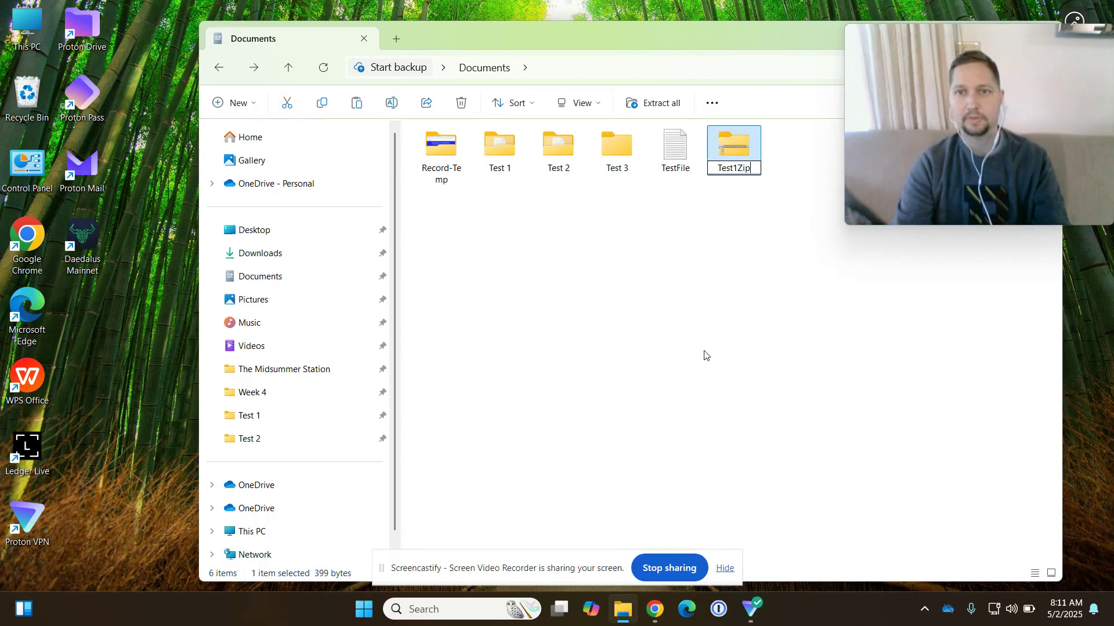
key("Return")
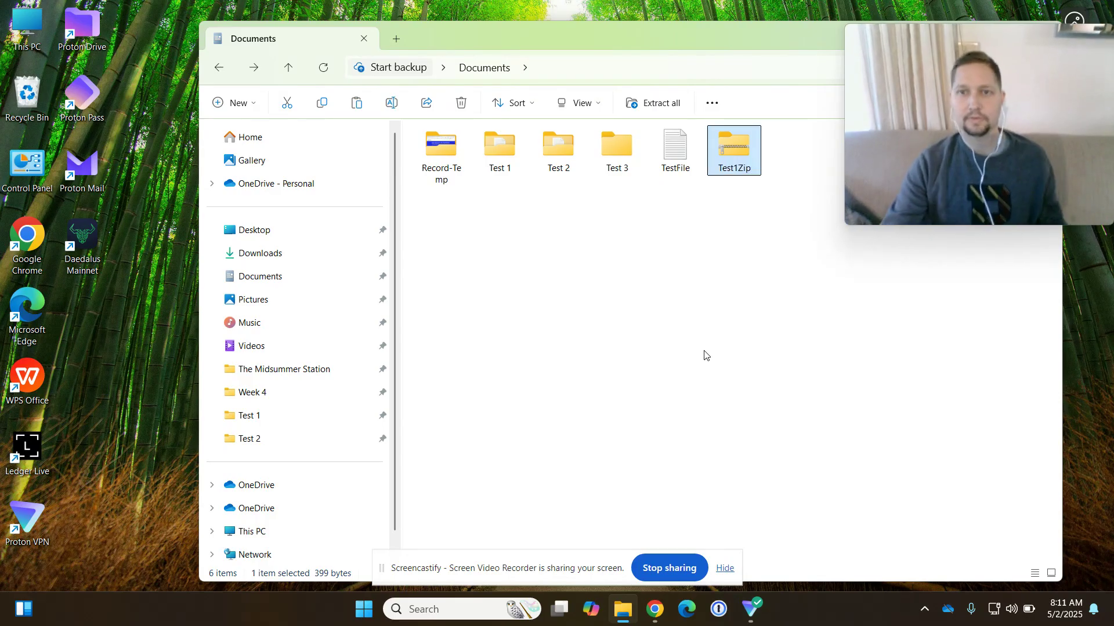
- Open the Test1Zip archive to view its top-level contents, then return to Documents
double_click(744, 153)
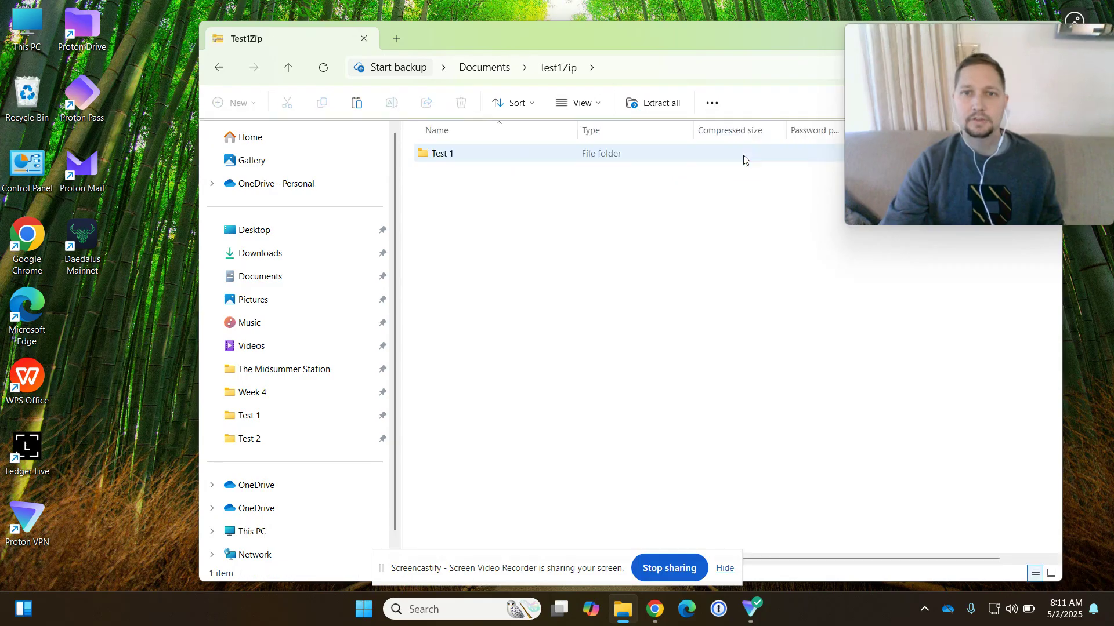
left_click(219, 67)
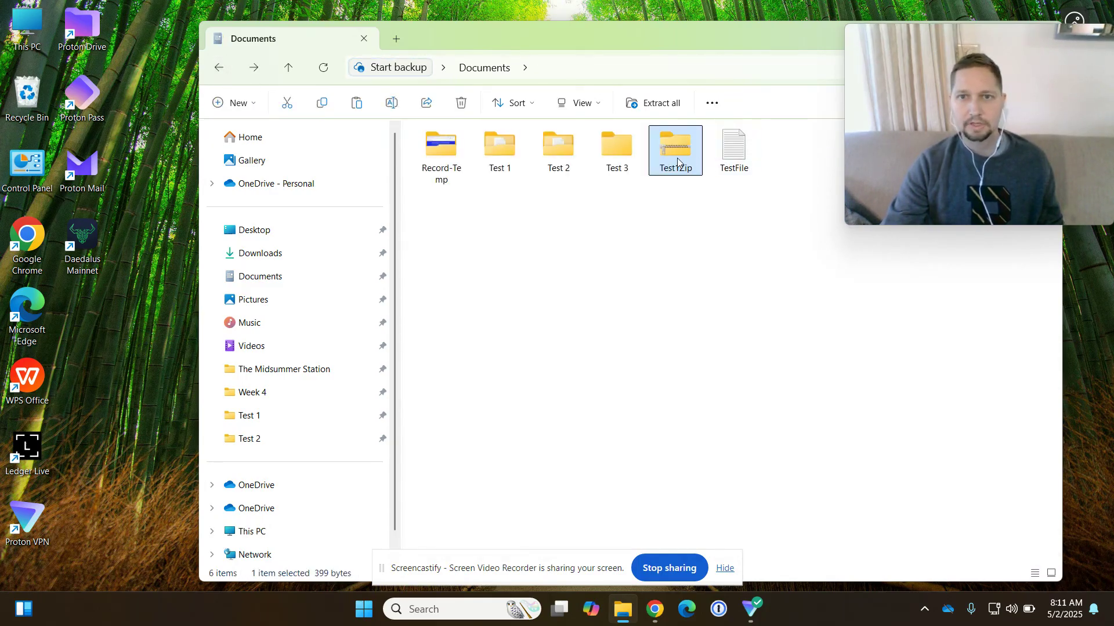
left_click(694, 250)
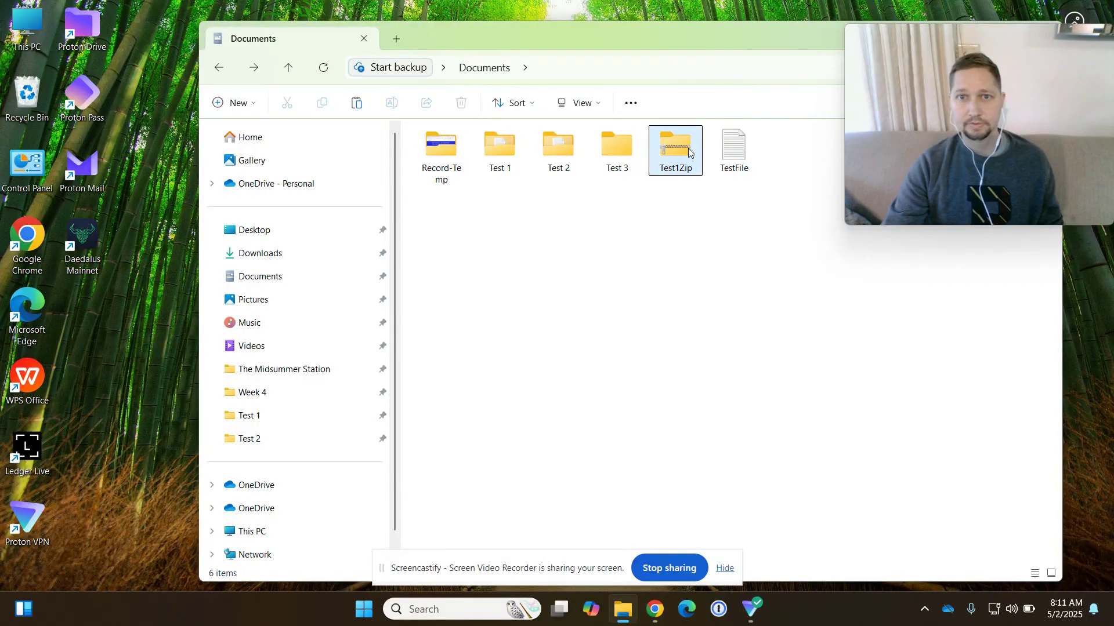
- Inspect the contents of the Test 1 folder inside the Test1Zip archive, then return to Documents
mouse_move(688, 149)
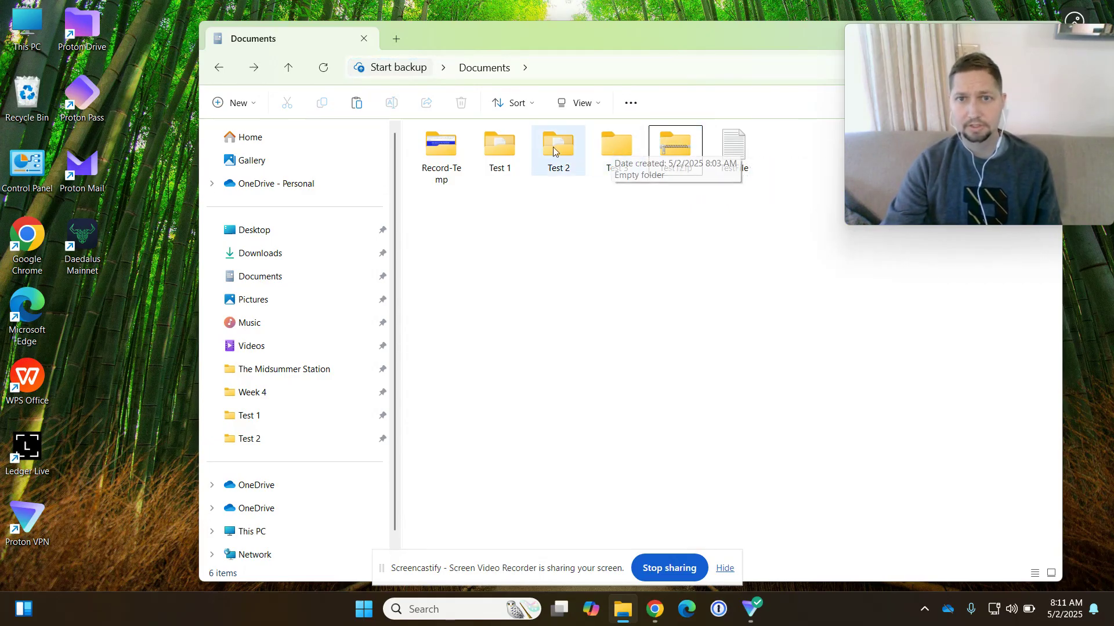
mouse_move(499, 151)
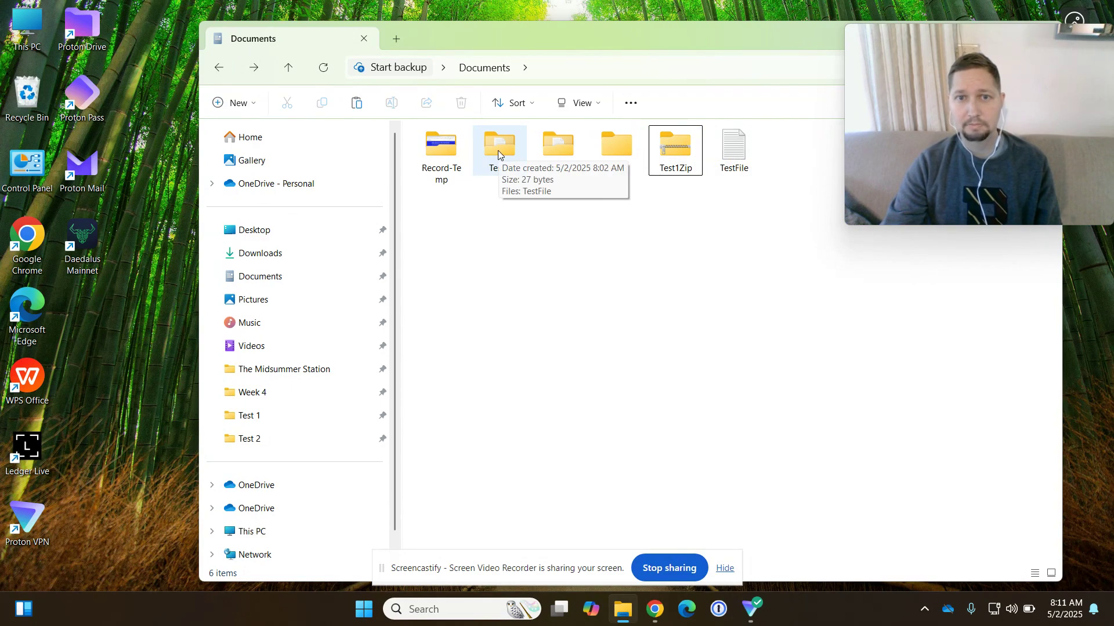
double_click(675, 151)
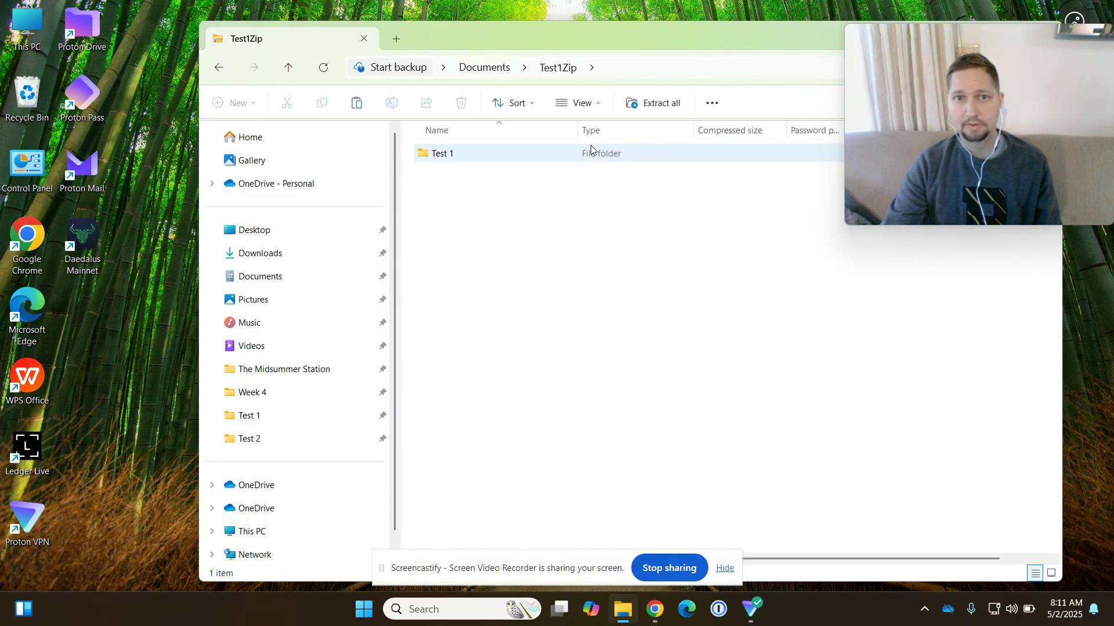
double_click(592, 151)
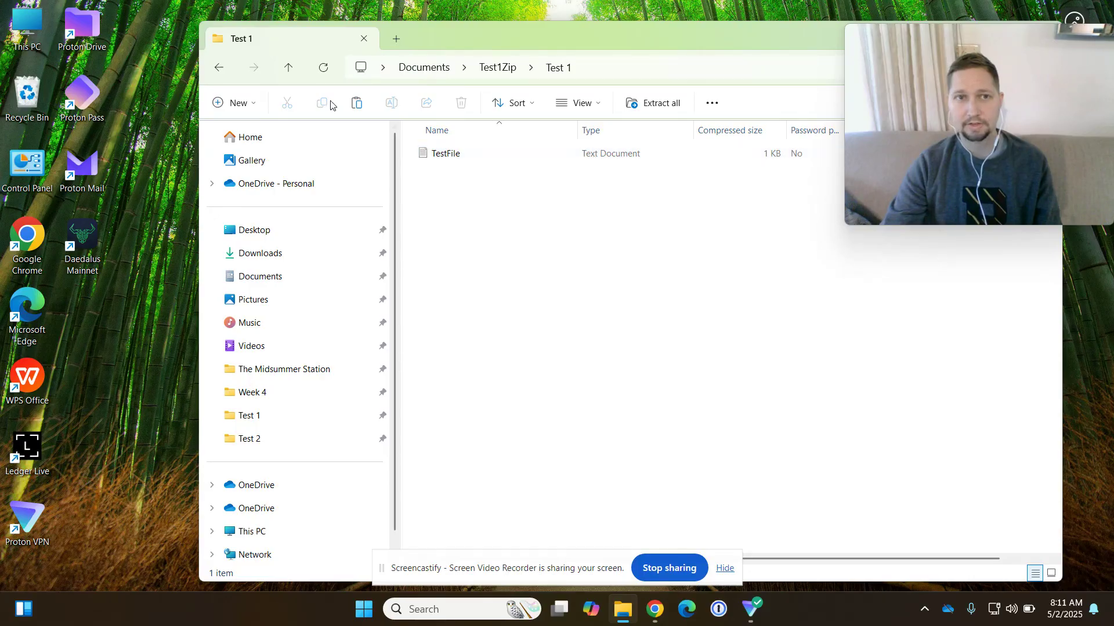
left_click(218, 69)
left_click(218, 69)
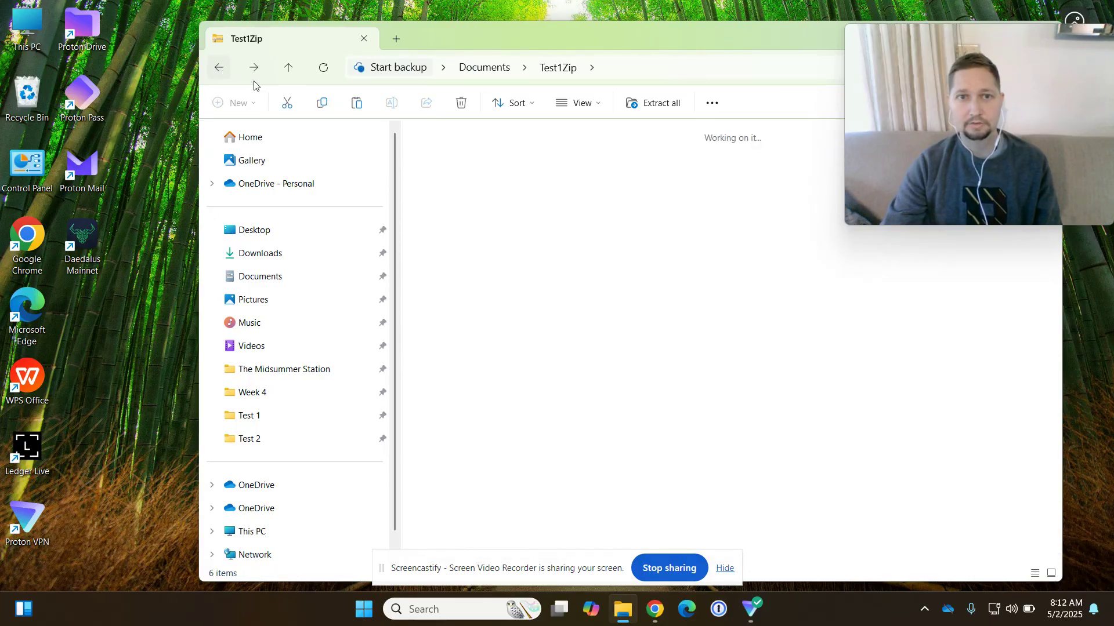
- Open the uncompressed Test 1 folder to compare its contents with the archive, then return to Documents
left_click(502, 163)
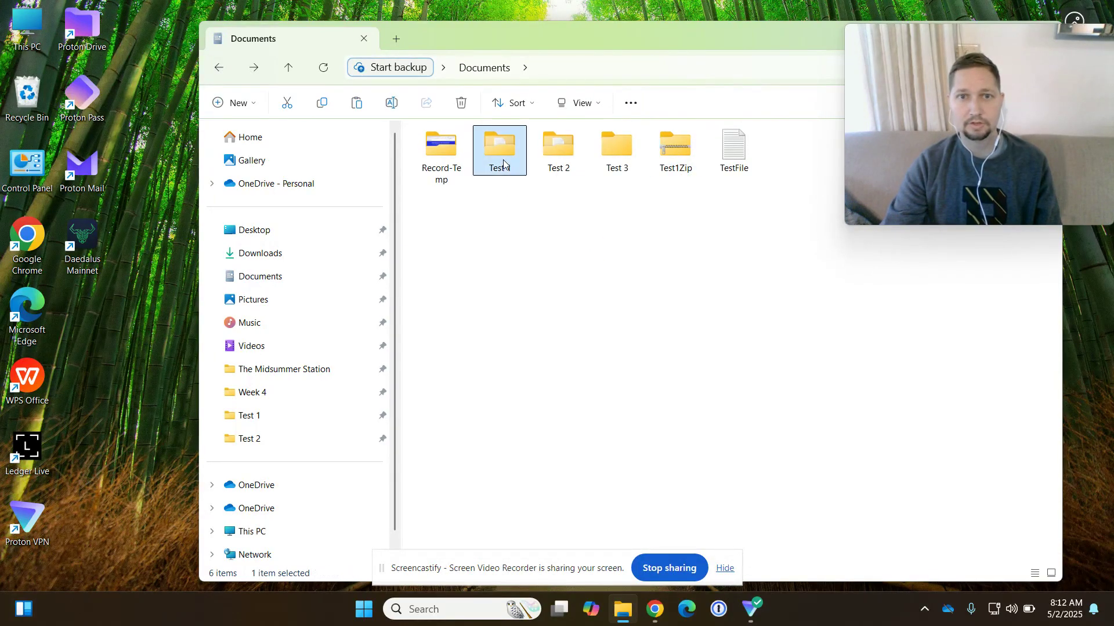
double_click(503, 161)
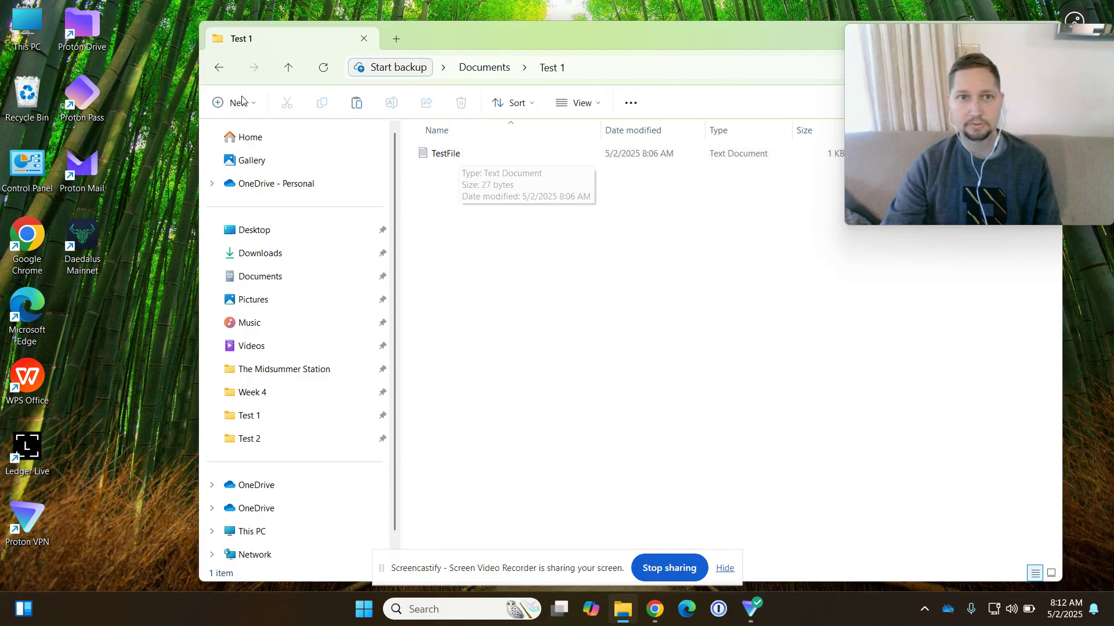
left_click(218, 68)
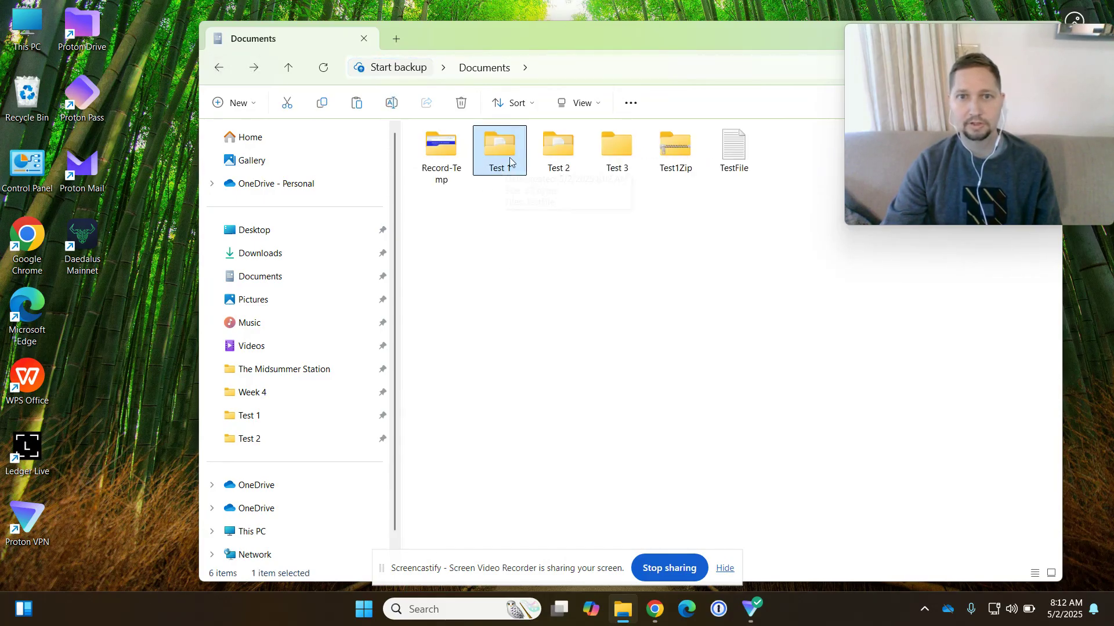
left_click(549, 301)
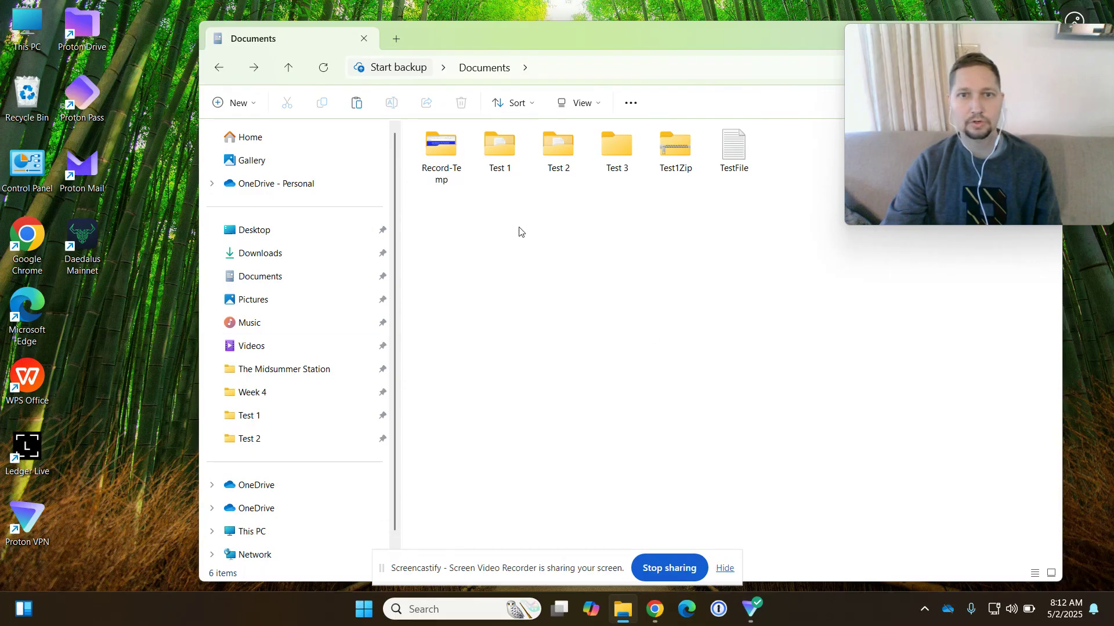
- Compare how the Documents folder looks with extra large, large and small icons, in that order
left_click(579, 110)
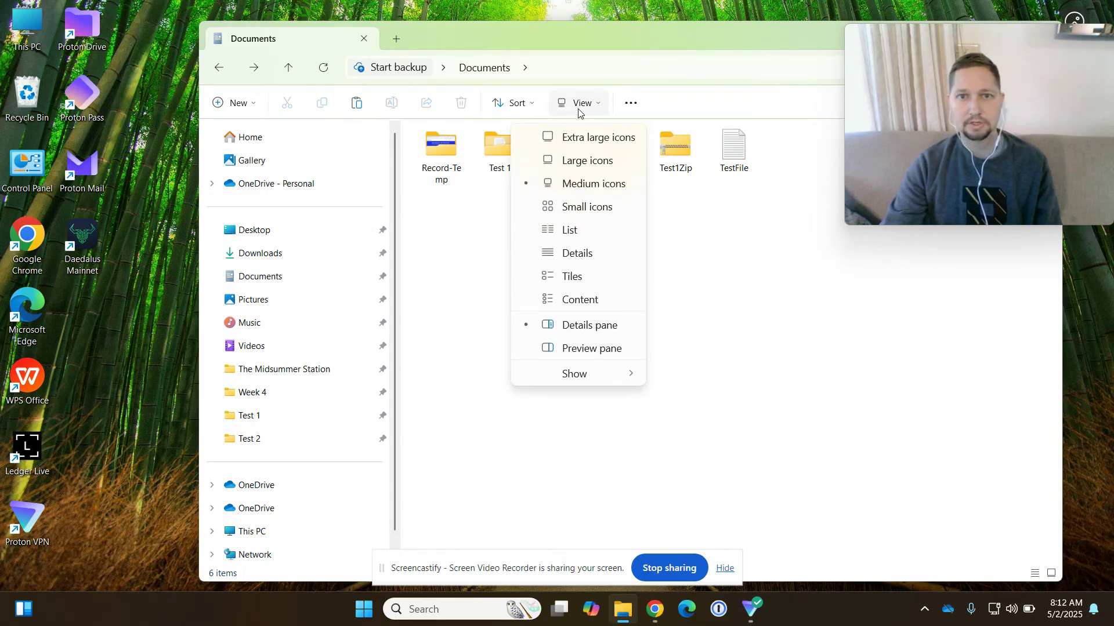
left_click(578, 141)
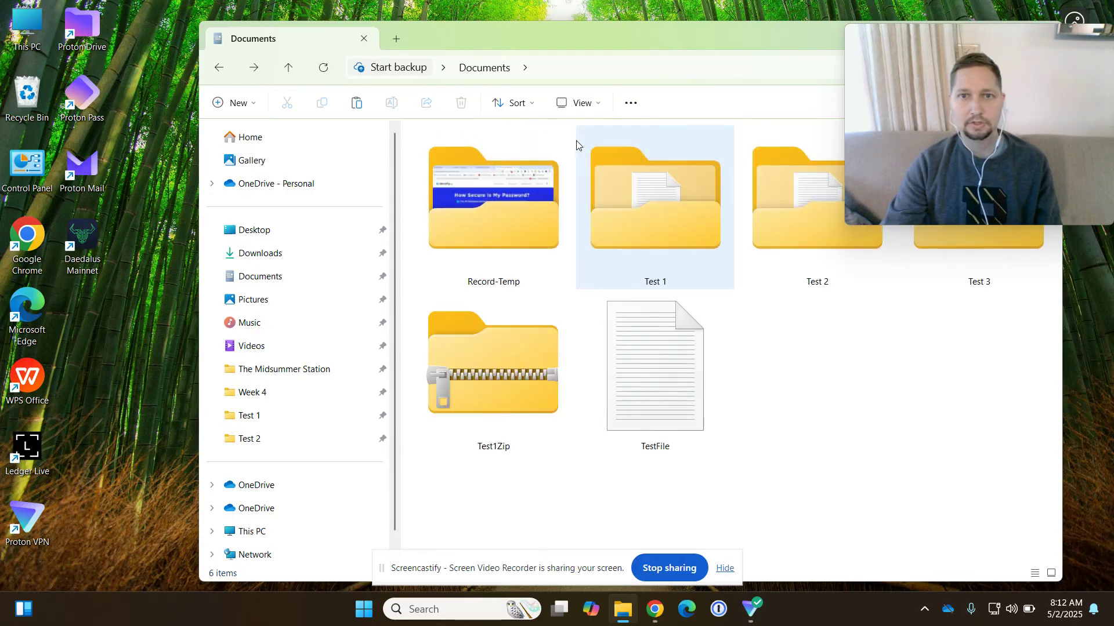
left_click(583, 109)
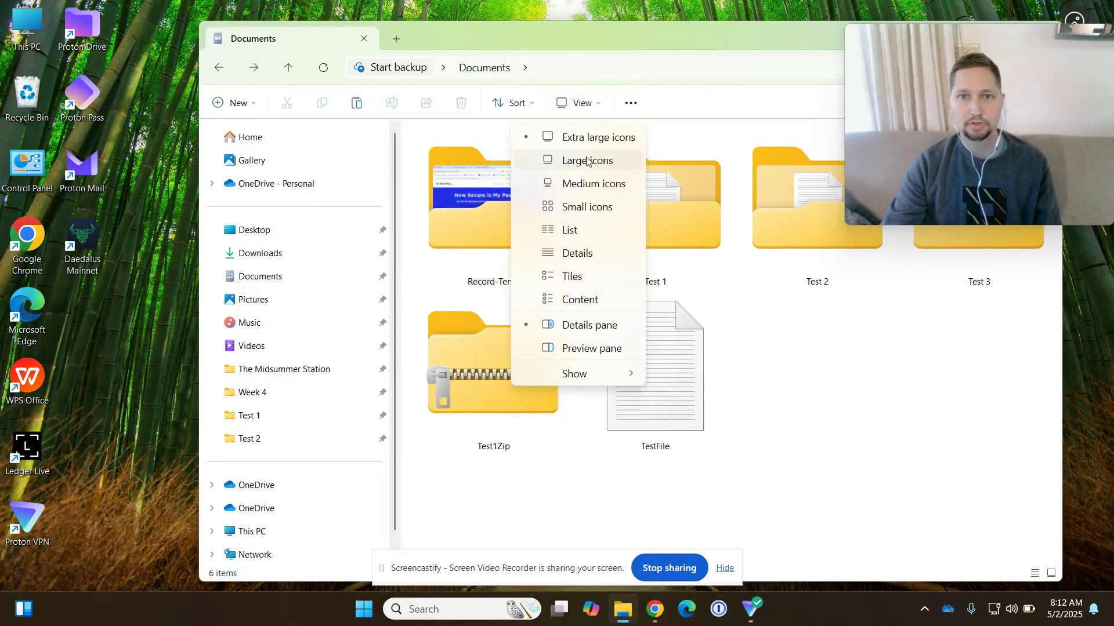
left_click(586, 161)
left_click(580, 105)
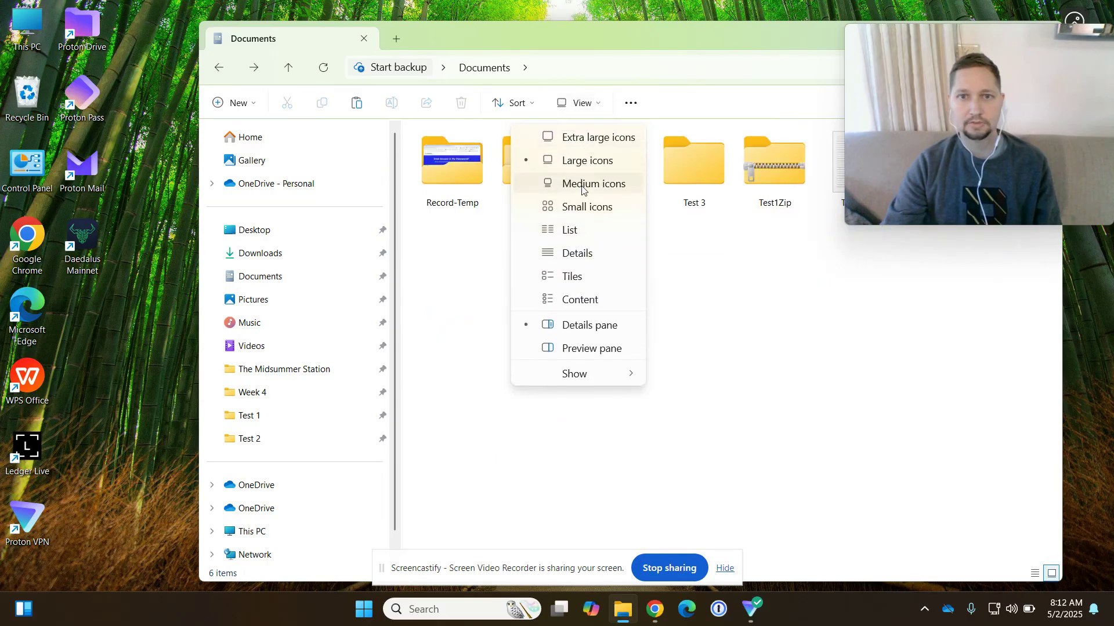
left_click(582, 206)
- Compare how the Documents folder looks in the List, Details and Tiles layouts, in that order
left_click(575, 103)
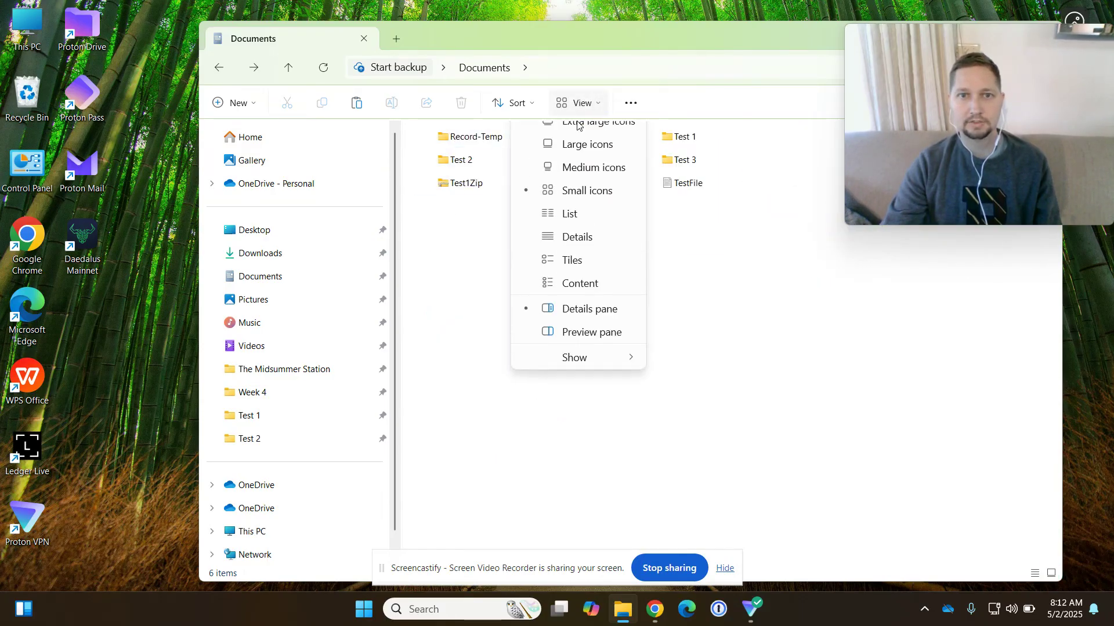
left_click(589, 235)
left_click(578, 105)
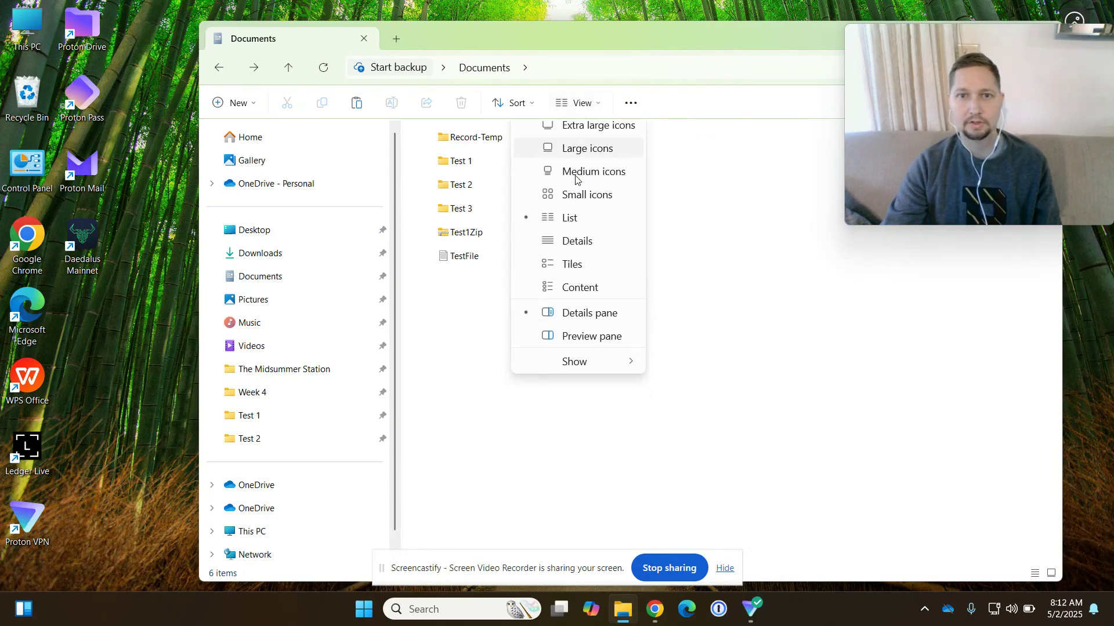
left_click(561, 255)
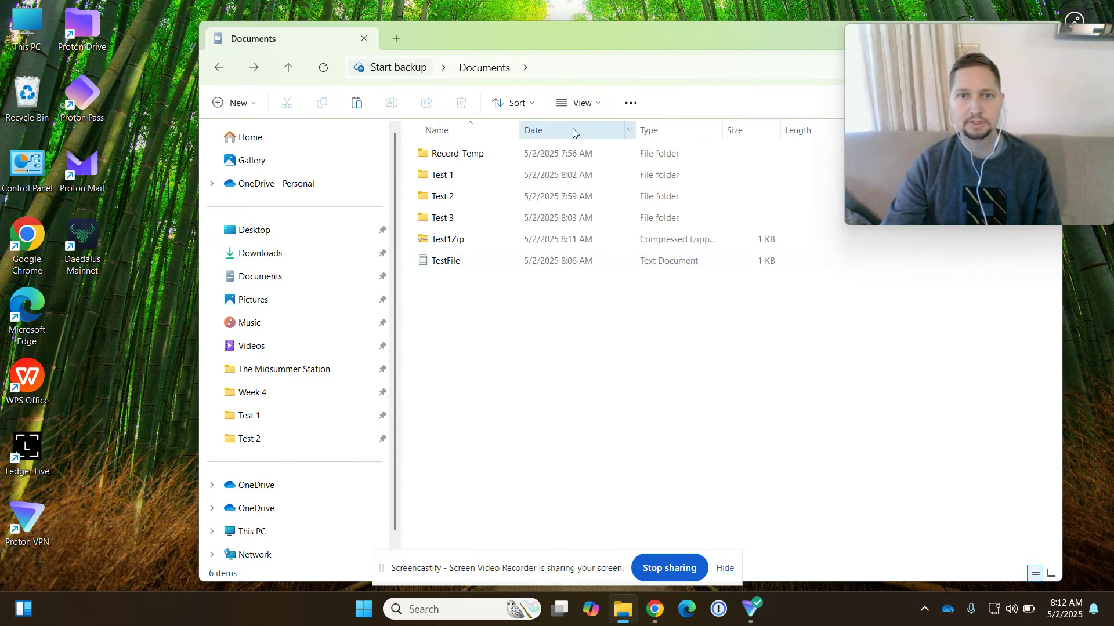
left_click(578, 103)
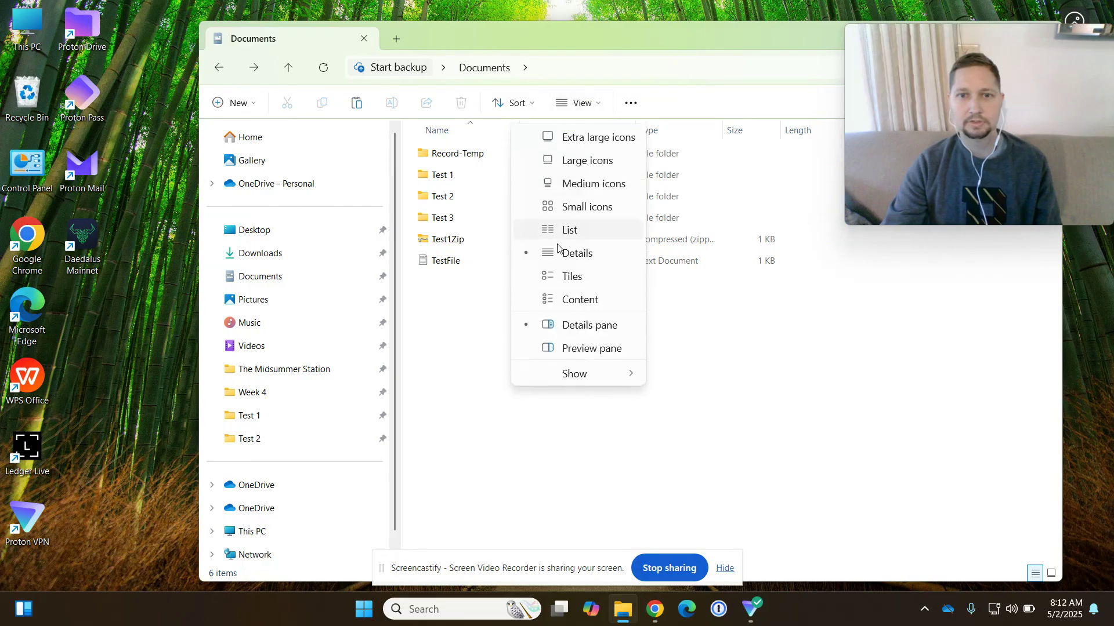
left_click(557, 279)
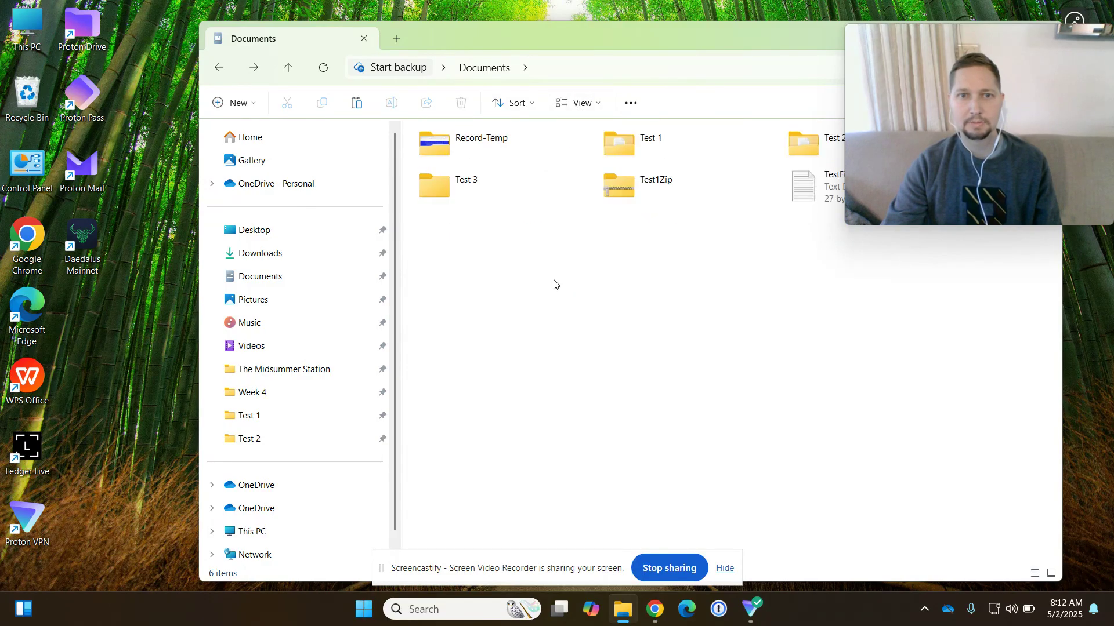
- Set the Documents folder to display its items as extra large icons
left_click(578, 102)
left_click(569, 138)
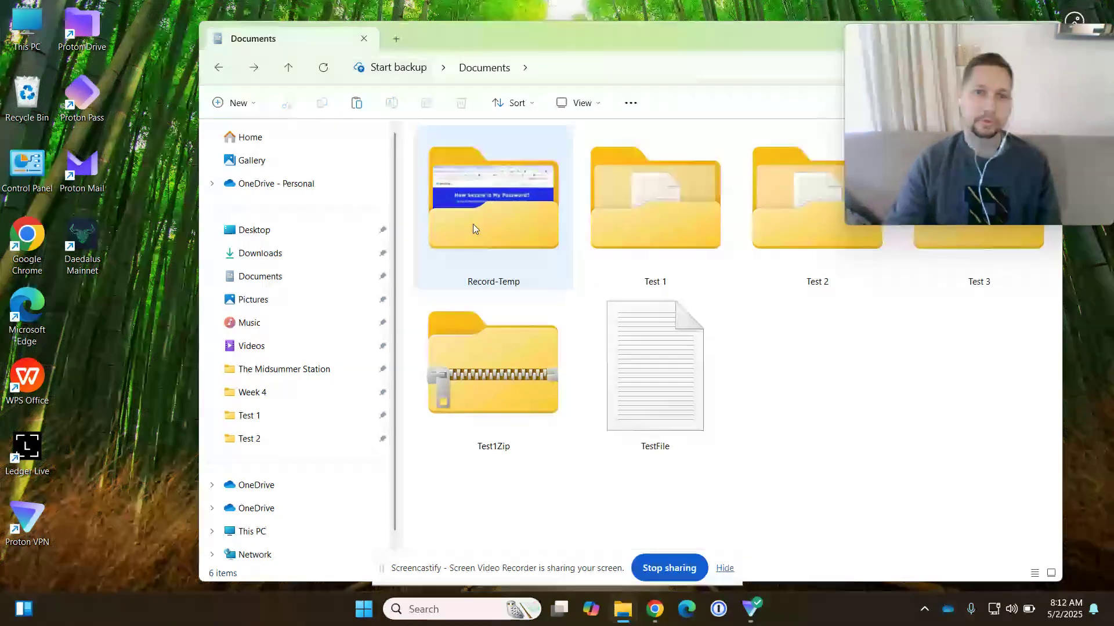